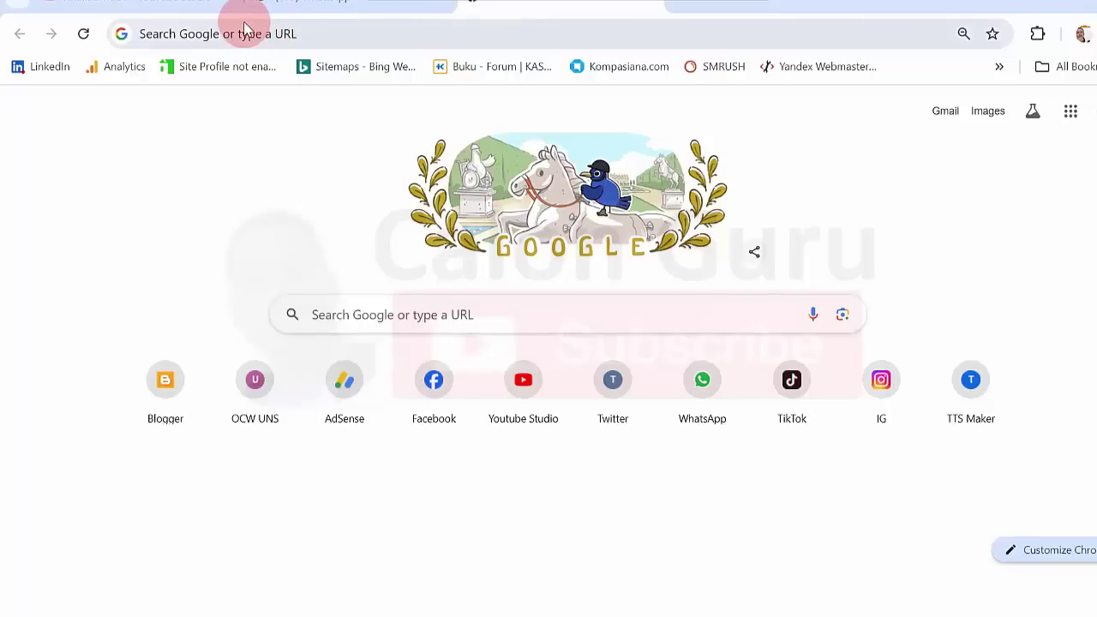
# Search Google for sscasn and open the SSCASN - BKN portal
pyautogui.click(209, 34)
pyautogui.write('ss')
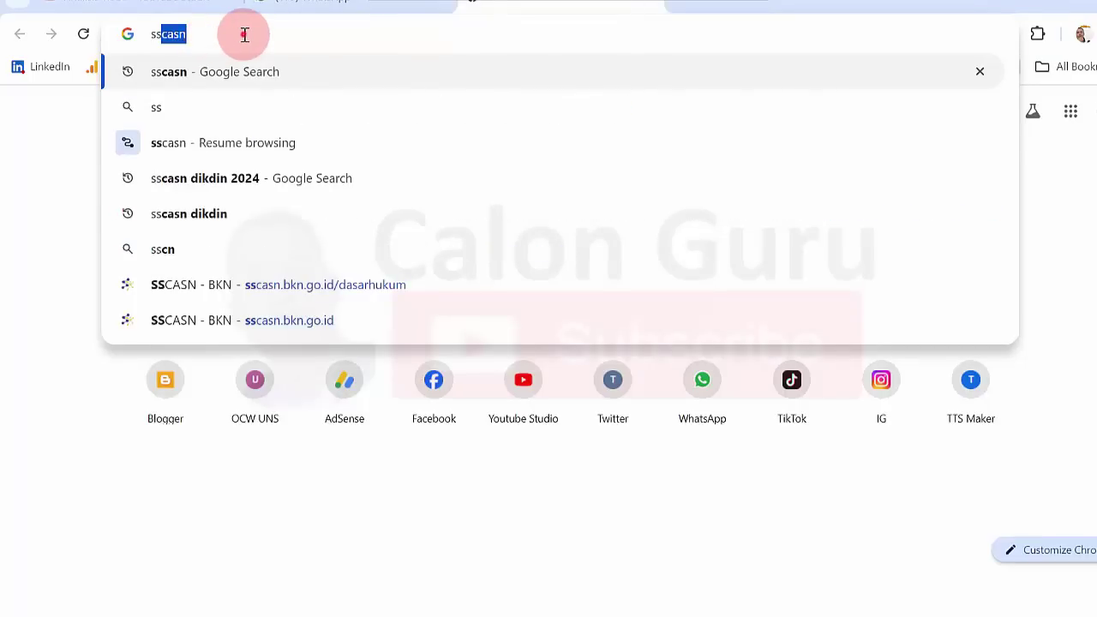
pyautogui.write('casn')
pyautogui.press('Return')
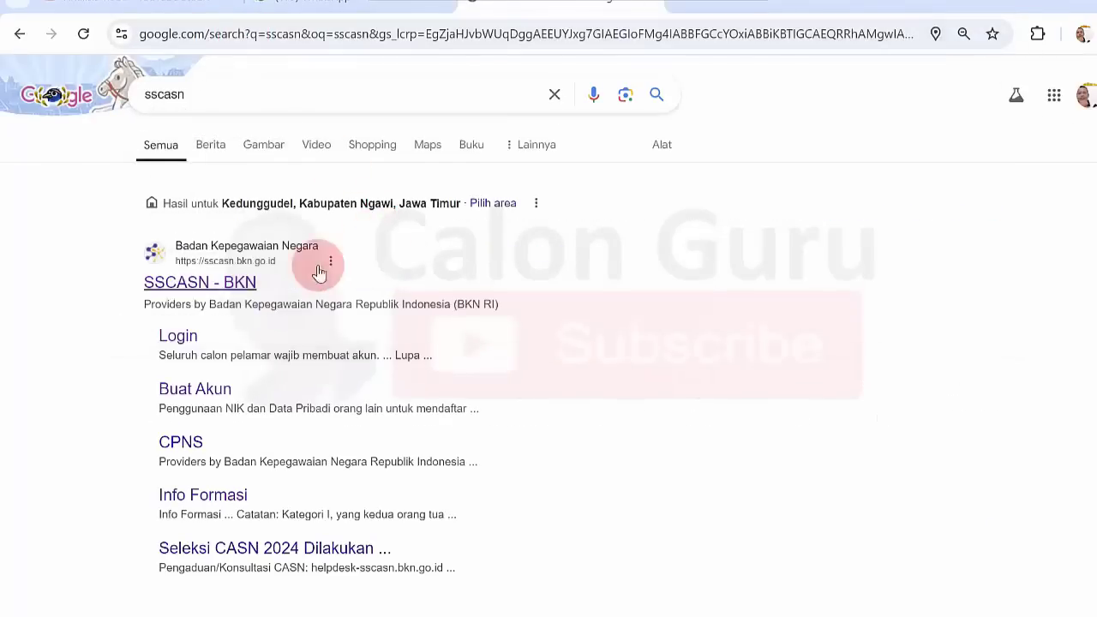
pyautogui.click(241, 283)
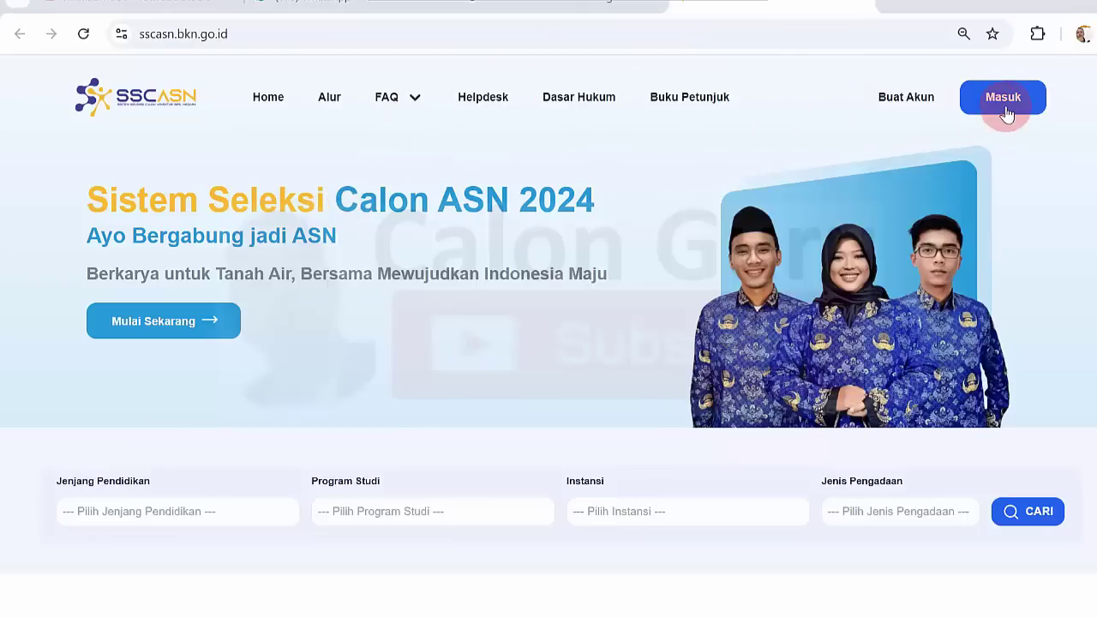
# Open the account creation page (Buat Akun) and read the step 1 heading, Pengecekan Identitas
pyautogui.click(902, 102)
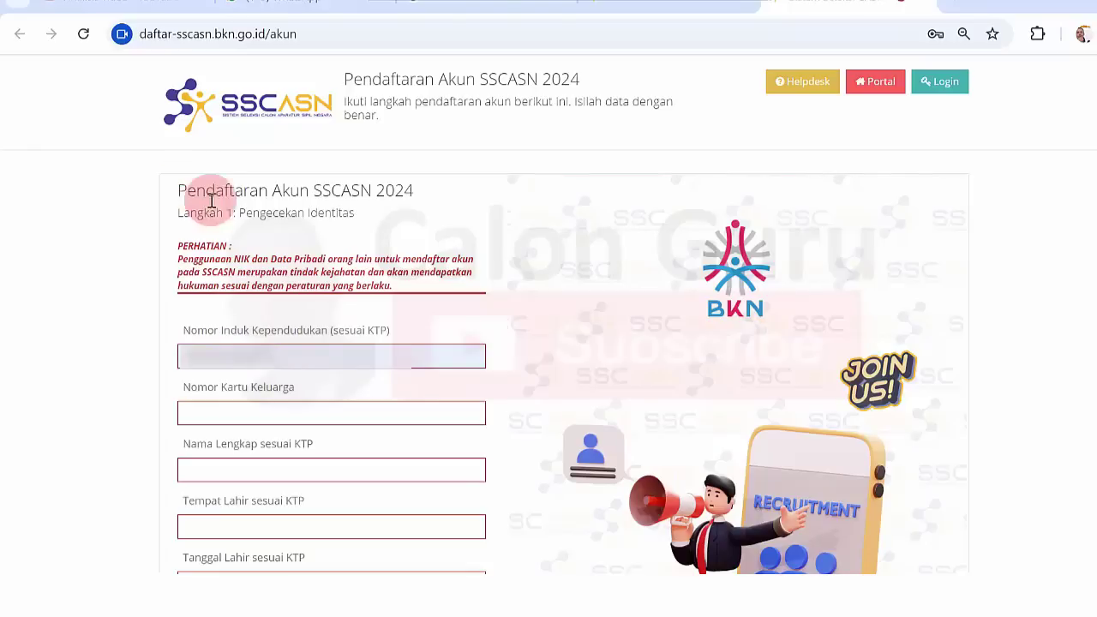
pyautogui.moveTo(228, 214); pyautogui.dragTo(399, 221)
pyautogui.click(398, 221)
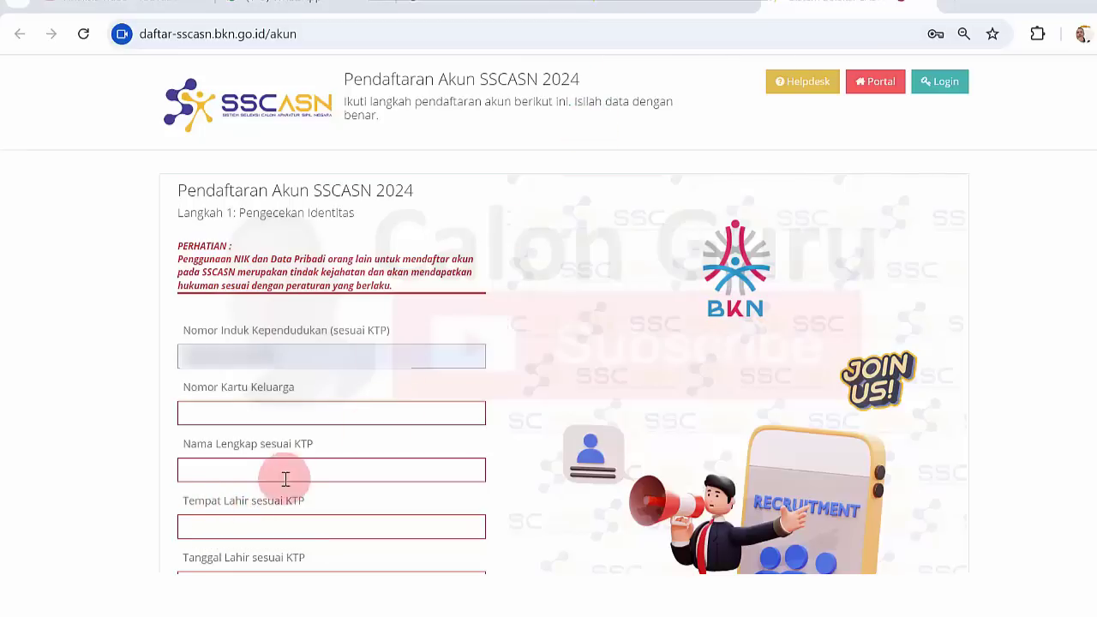
# Clear the prefilled national identity number (NIK) from the identity form
pyautogui.hotkey('ctrl', 'a')
pyautogui.press('BackSpace')
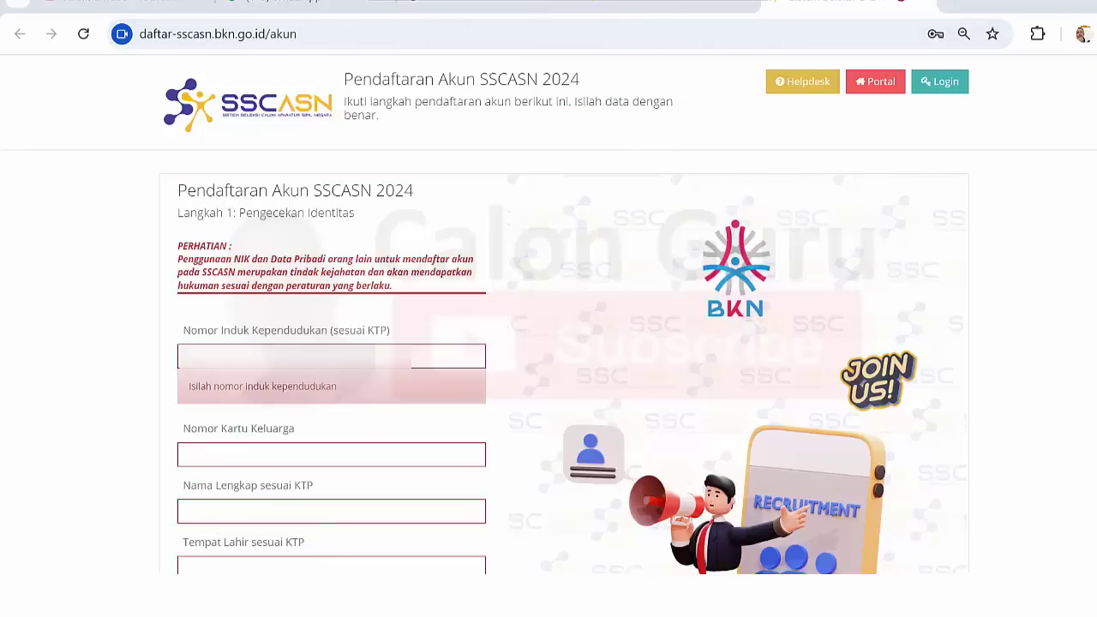
pyautogui.scroll(-5, 549, 343)
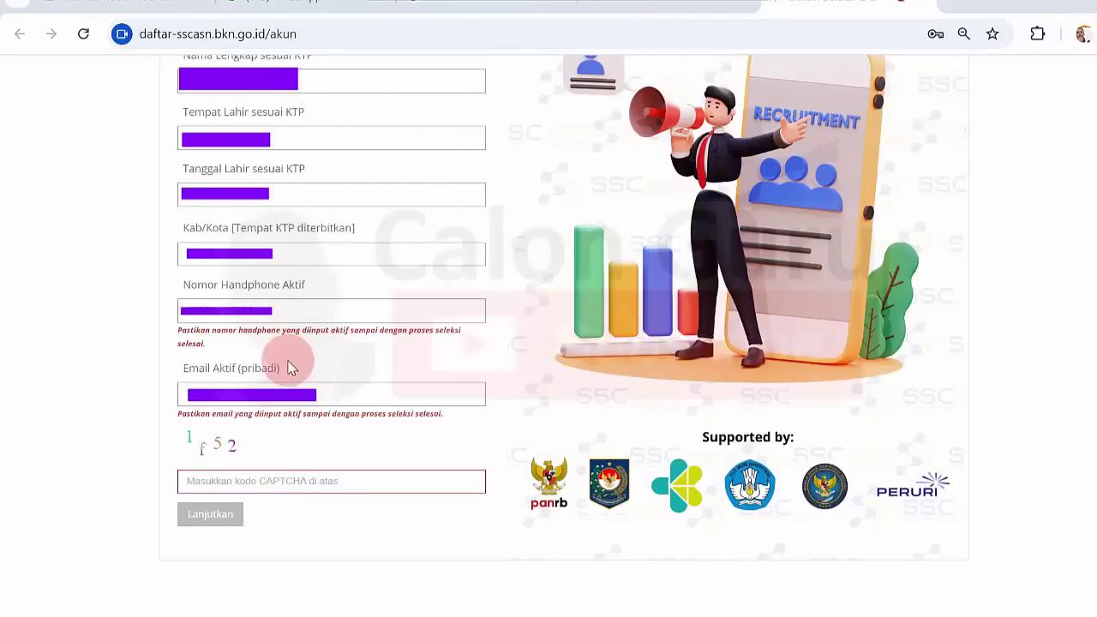
# Enter the displayed CAPTCHA code, submit the identity form and confirm the declaration that the data is correct
pyautogui.click(232, 482)
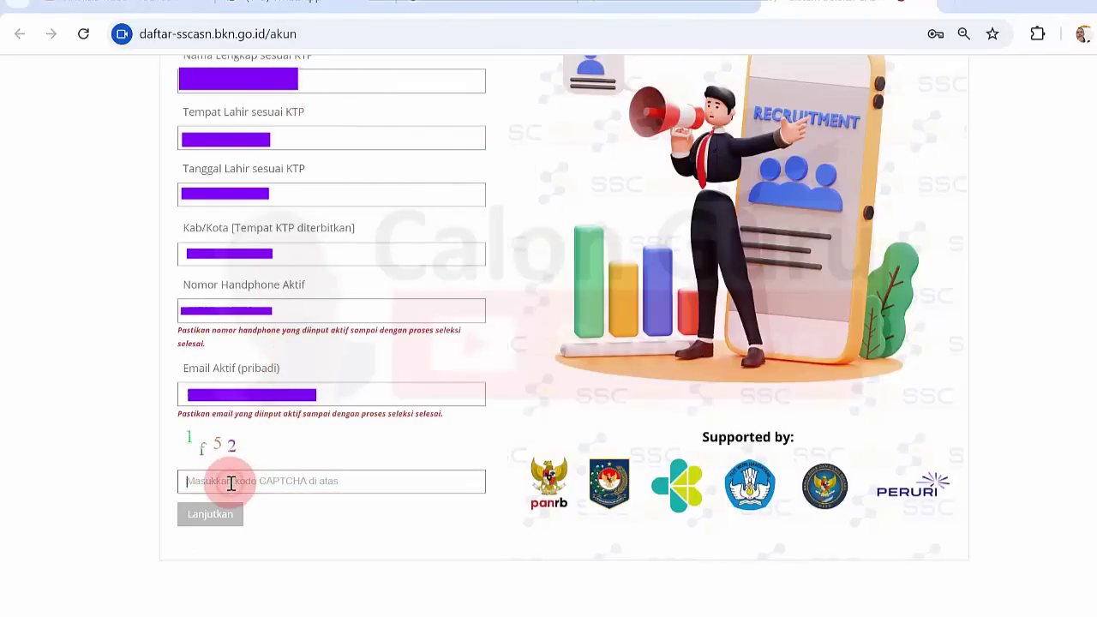
pyautogui.write('1')
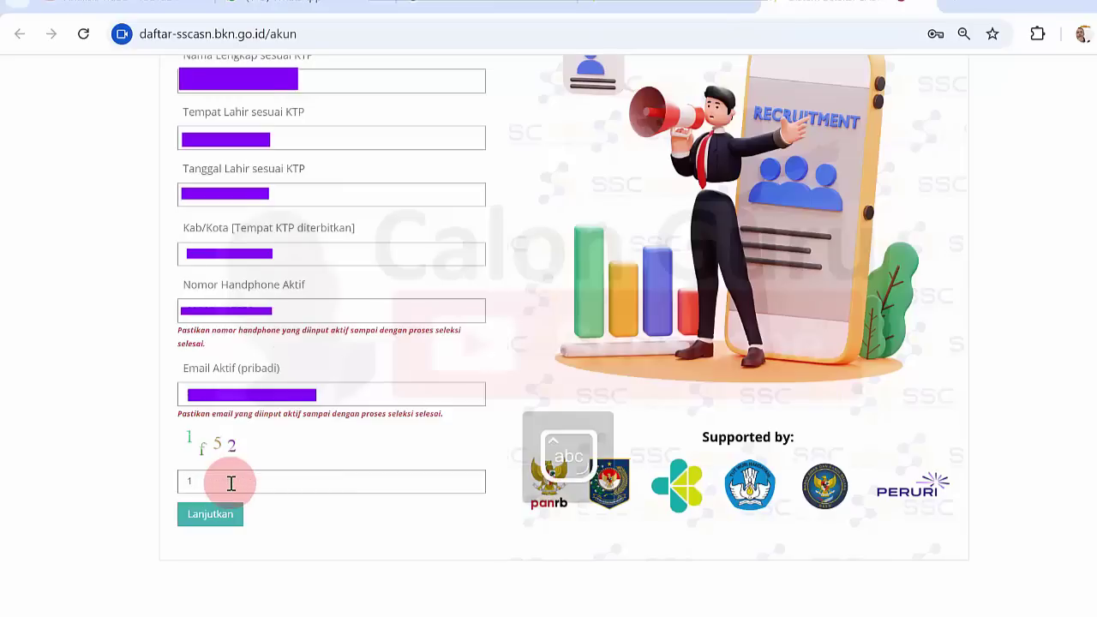
pyautogui.write('f52')
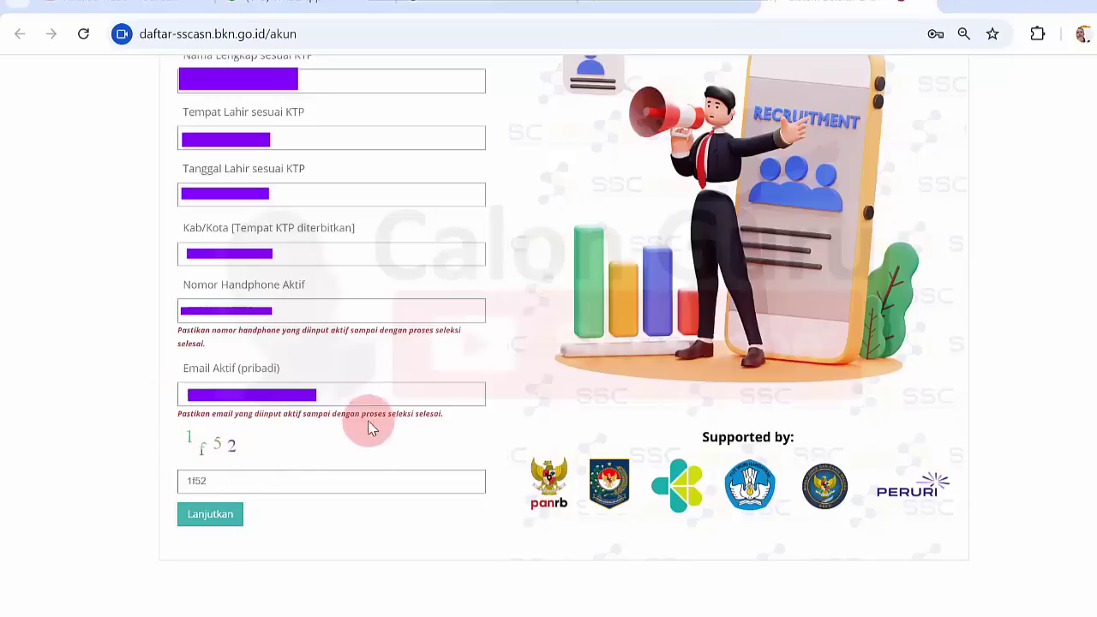
pyautogui.click(210, 517)
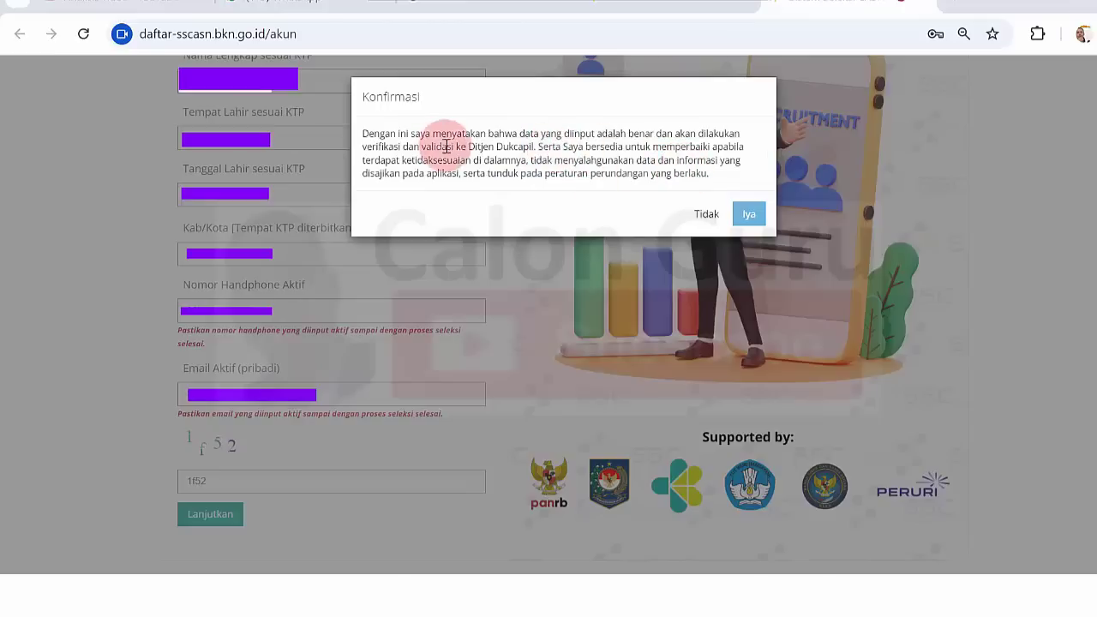
pyautogui.click(748, 214)
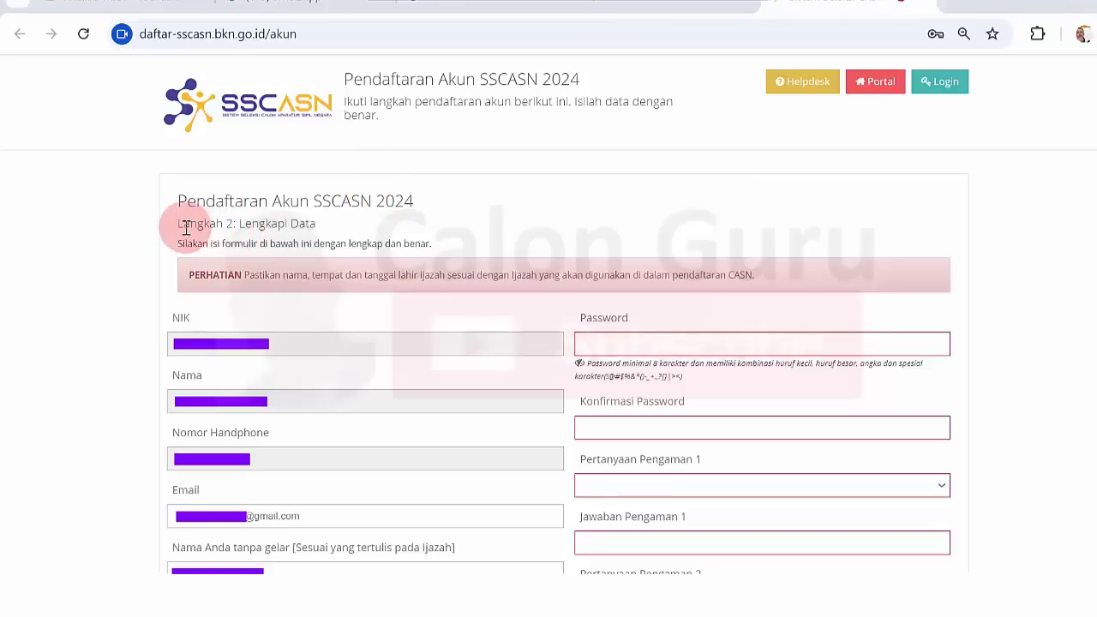
# Examine the step 2 Lengkapi Data instructions and the label of the Kabupaten/Kota Lahir field
pyautogui.moveTo(182, 226); pyautogui.dragTo(311, 223)
pyautogui.click(312, 225)
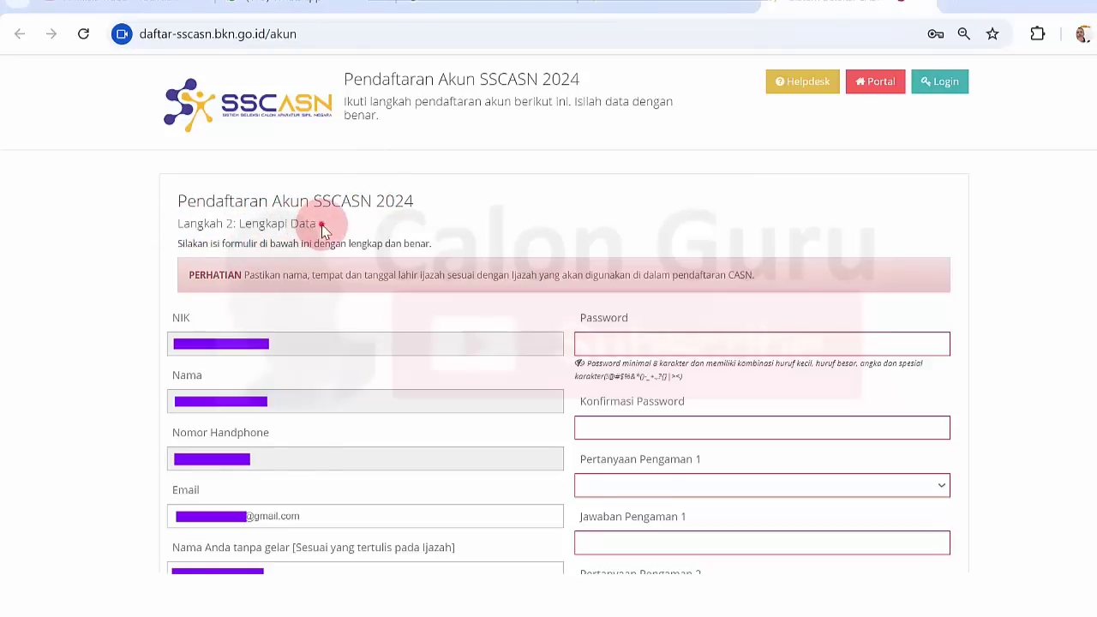
pyautogui.moveTo(178, 244); pyautogui.dragTo(189, 241)
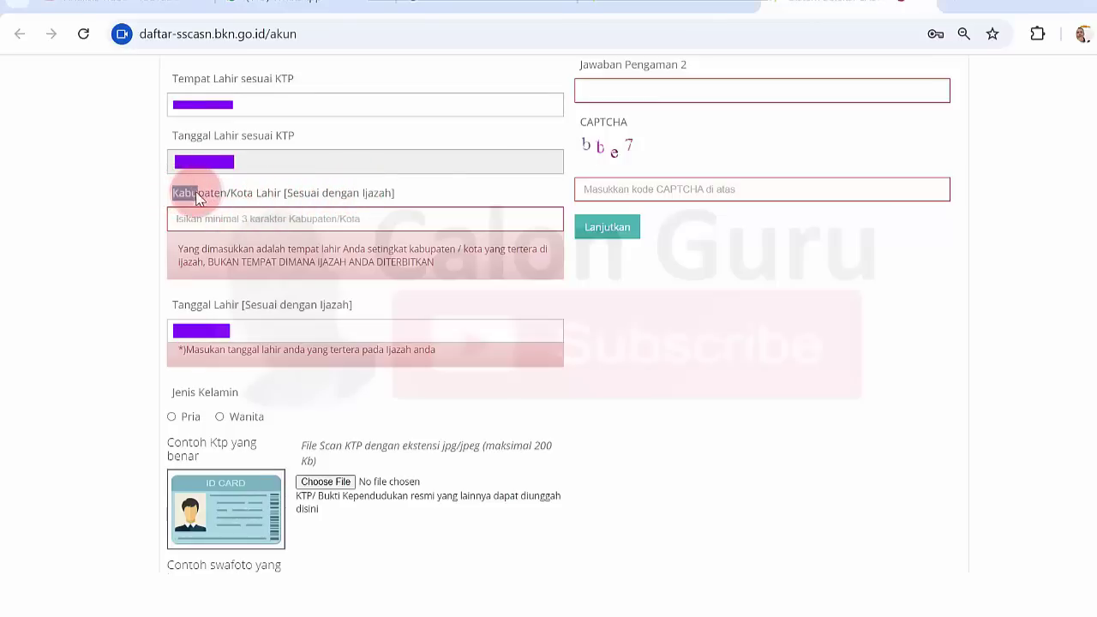
pyautogui.moveTo(196, 196); pyautogui.dragTo(315, 196)
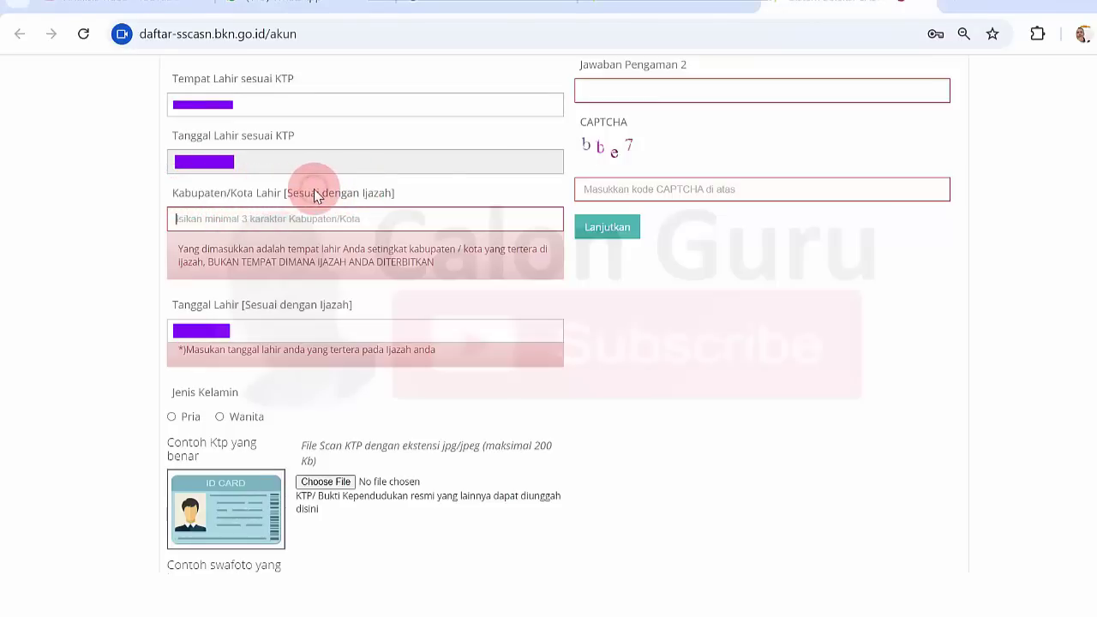
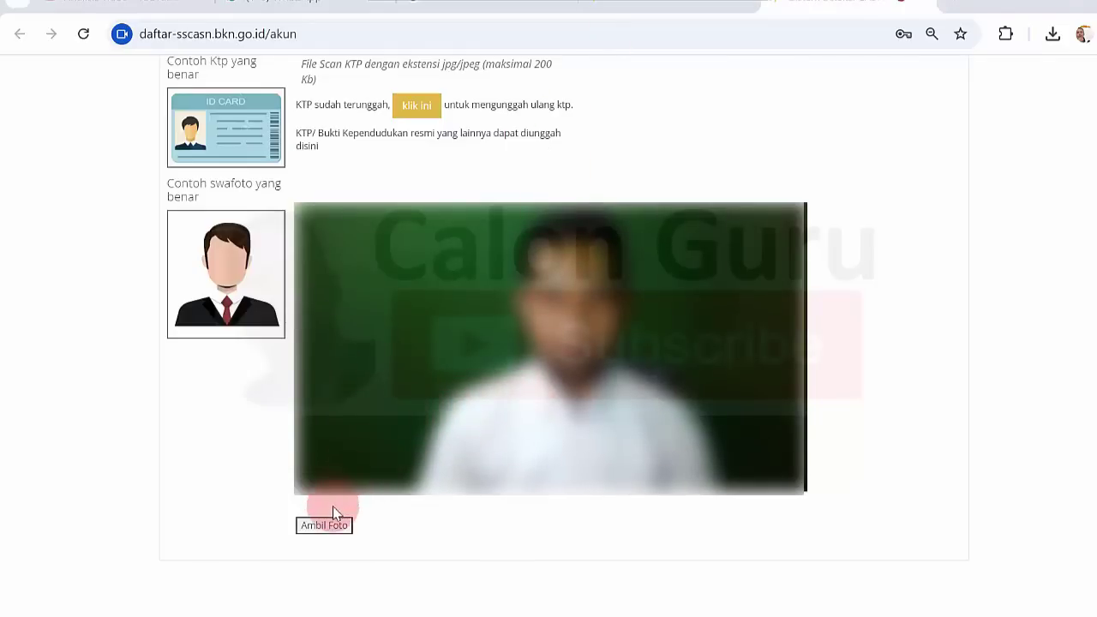
# Take the selfie photo with the webcam, save it to the registration form and acknowledge the upload
pyautogui.scroll(1, 334, 513)
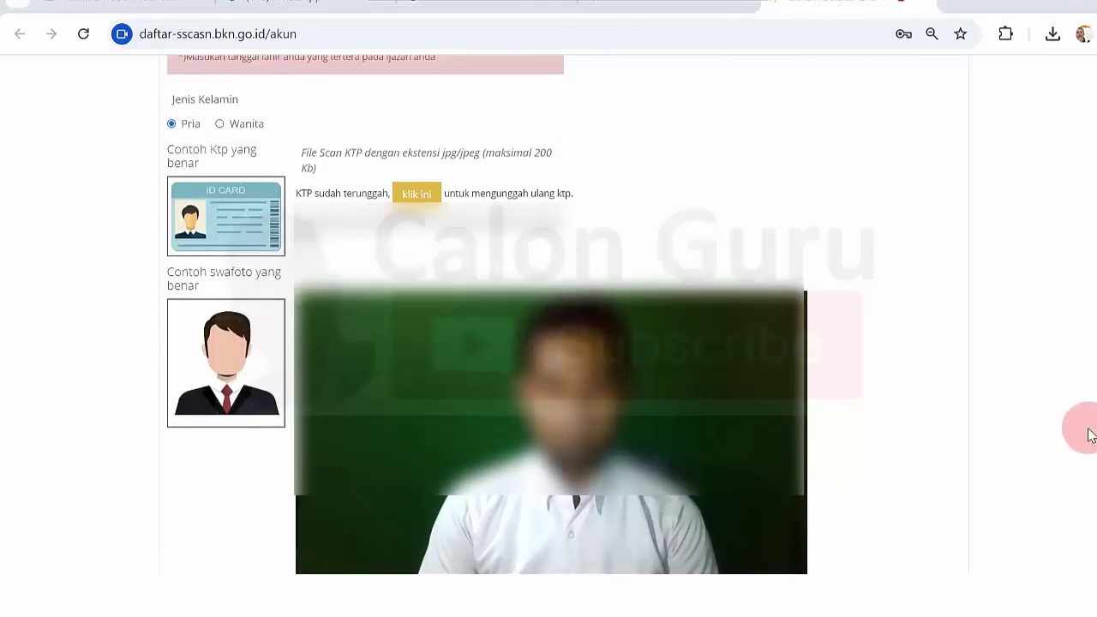
pyautogui.scroll(-1, 1089, 436)
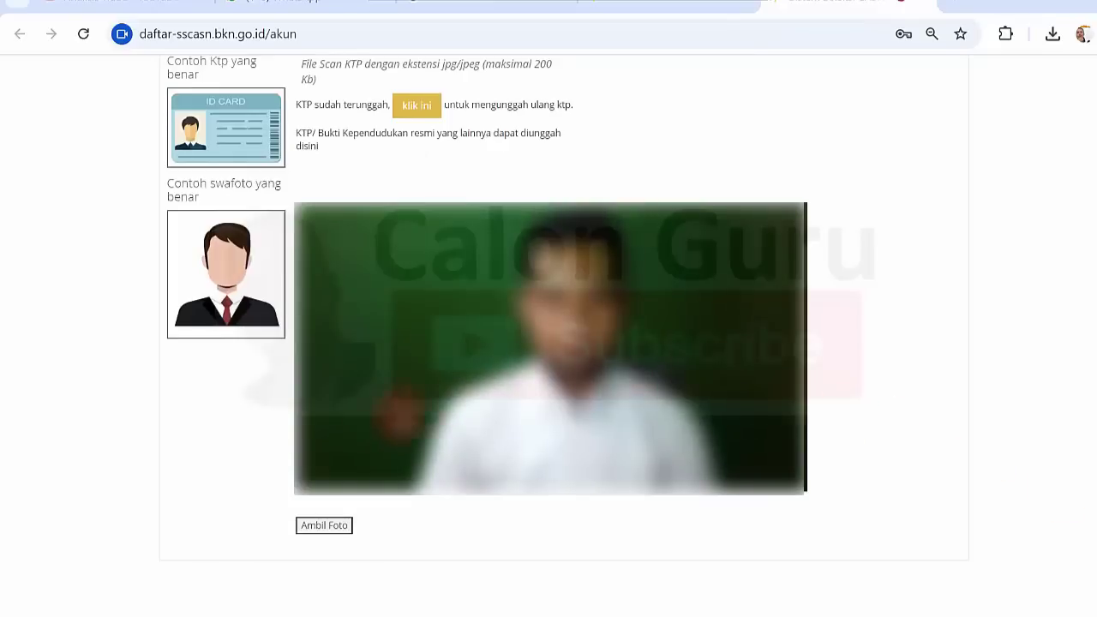
pyautogui.click(328, 529)
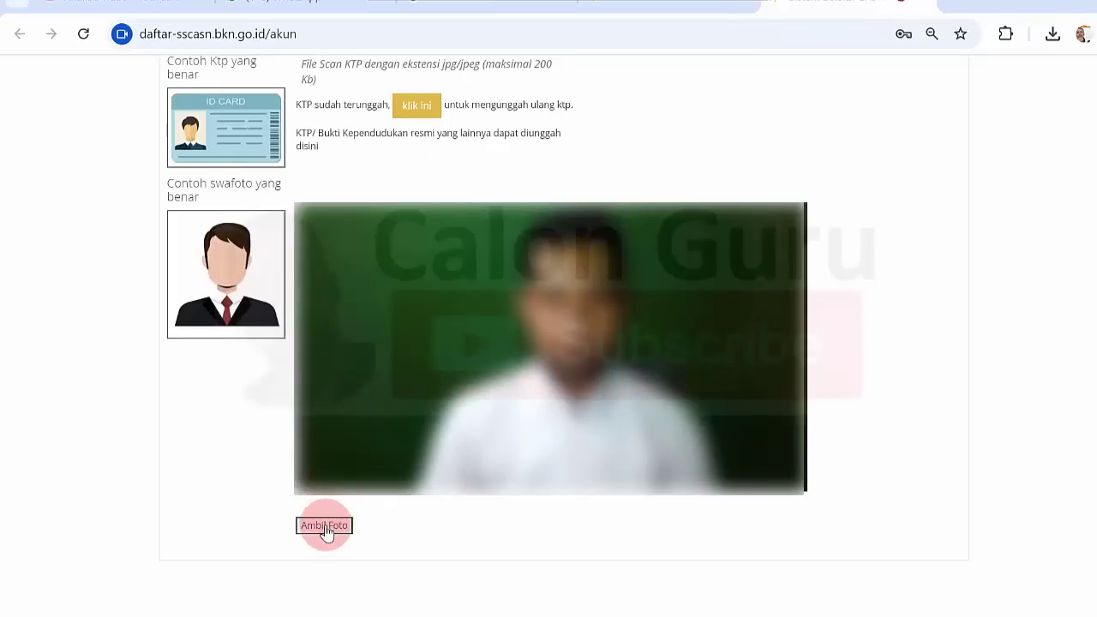
pyautogui.scroll(2, 324, 523)
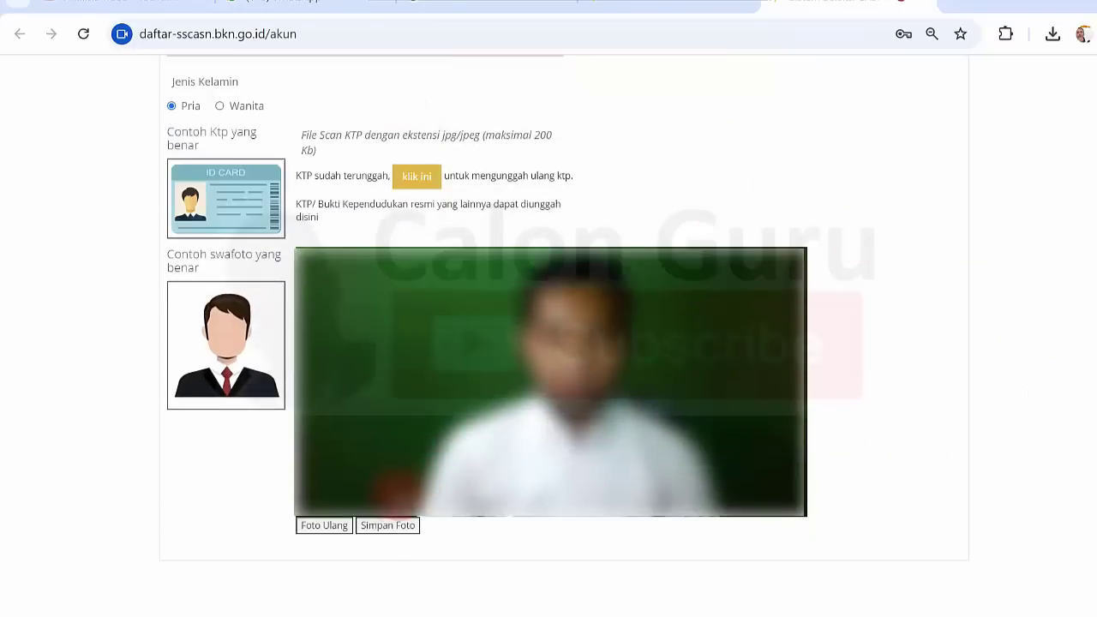
pyautogui.click(386, 526)
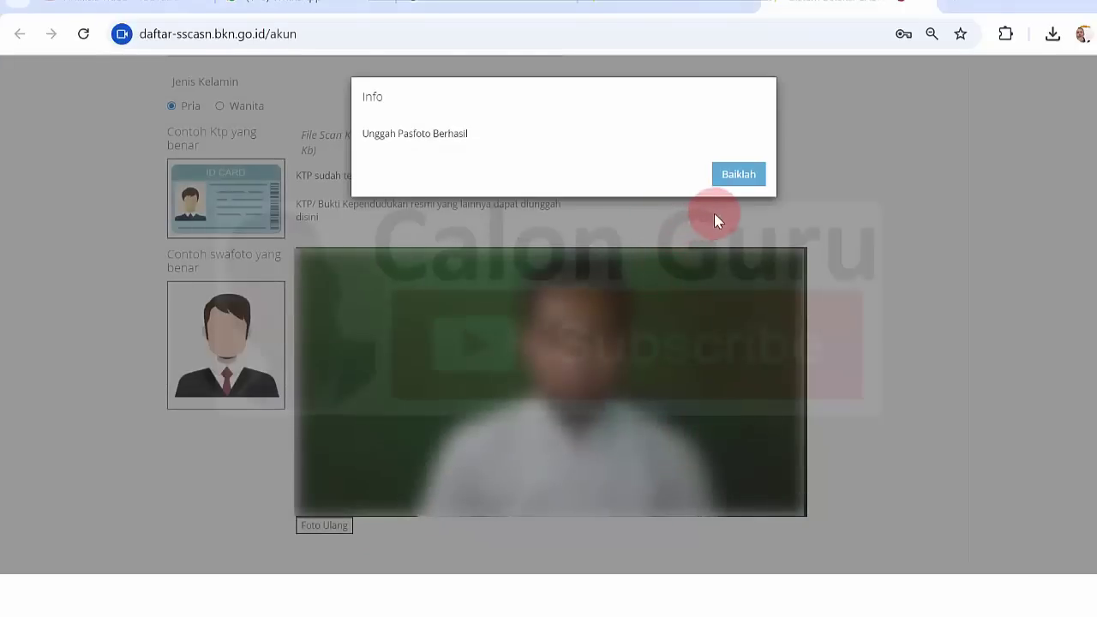
pyautogui.click(738, 182)
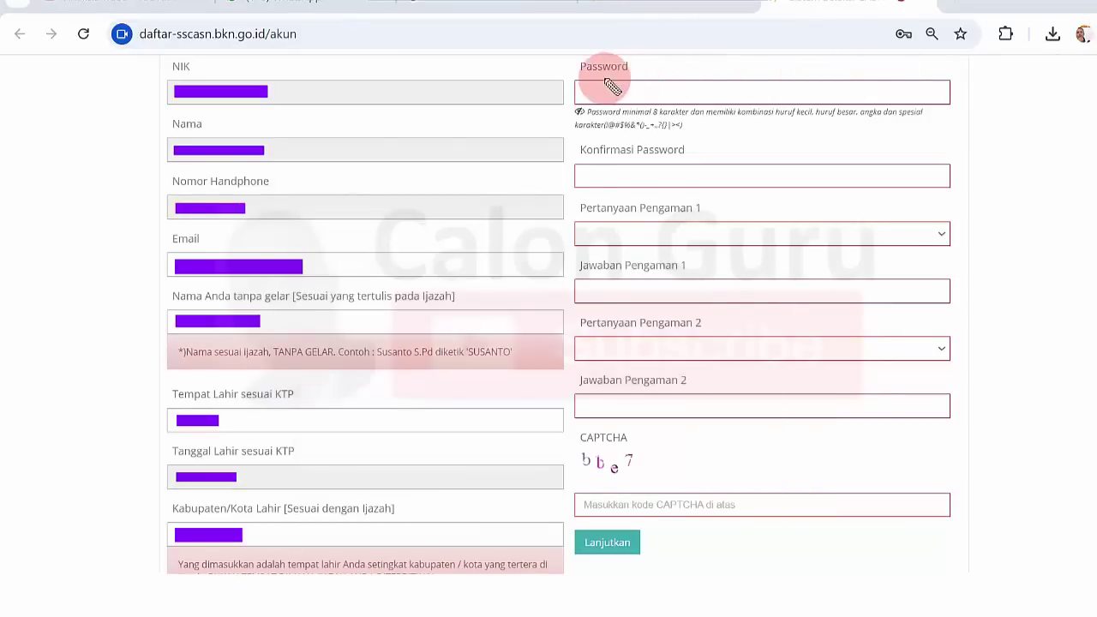
pyautogui.moveTo(601, 80); pyautogui.dragTo(629, 85)
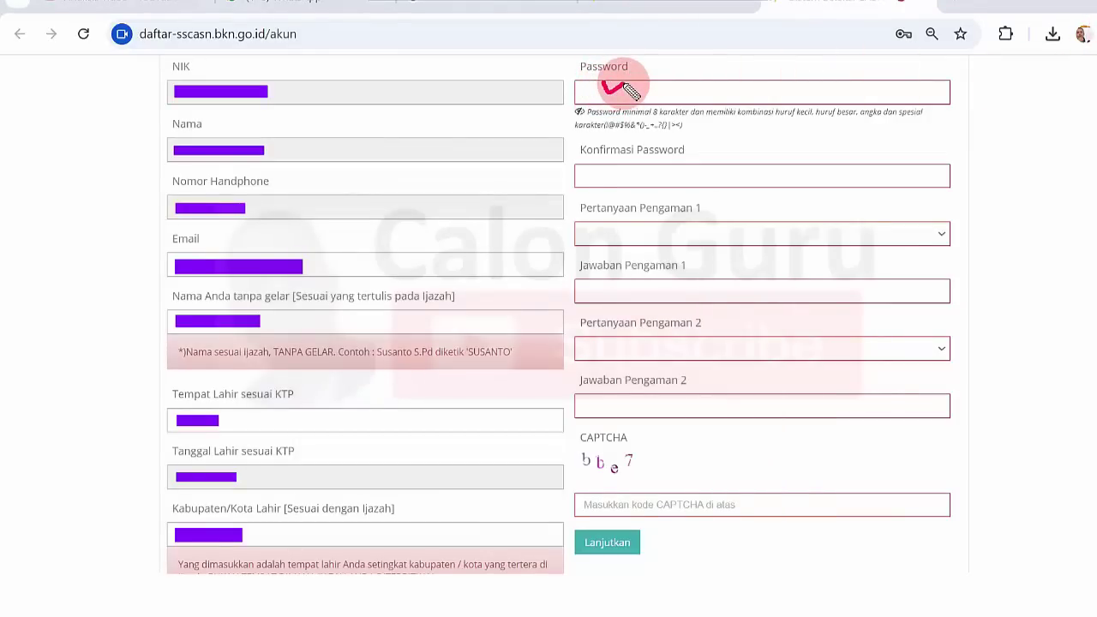
pyautogui.moveTo(610, 169); pyautogui.dragTo(635, 176)
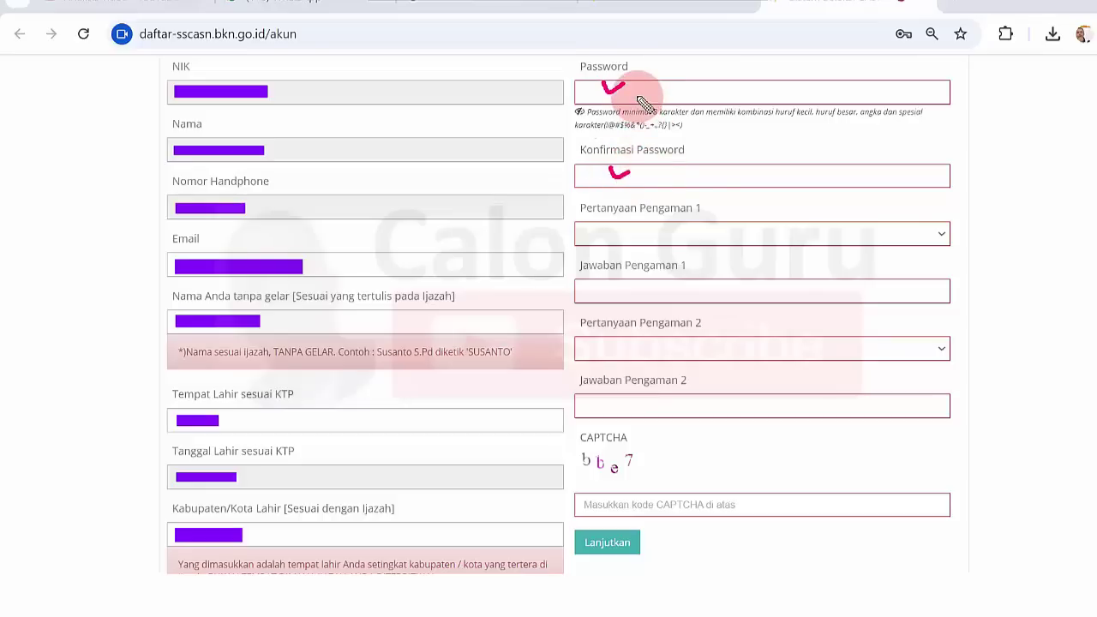
pyautogui.moveTo(616, 229); pyautogui.dragTo(638, 227)
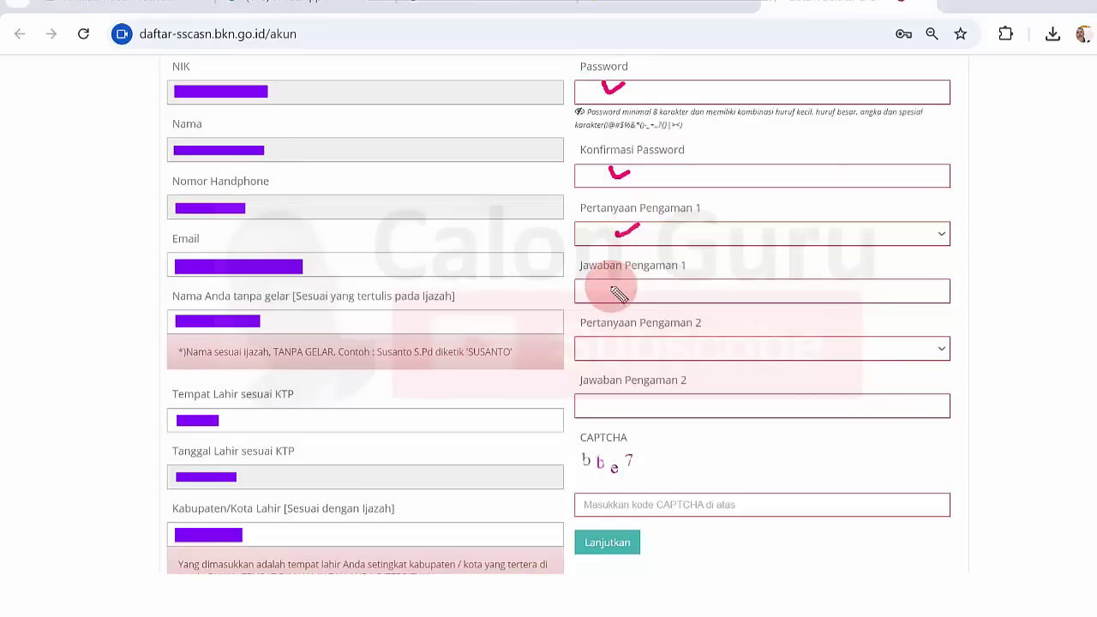
pyautogui.moveTo(609, 292); pyautogui.dragTo(627, 290)
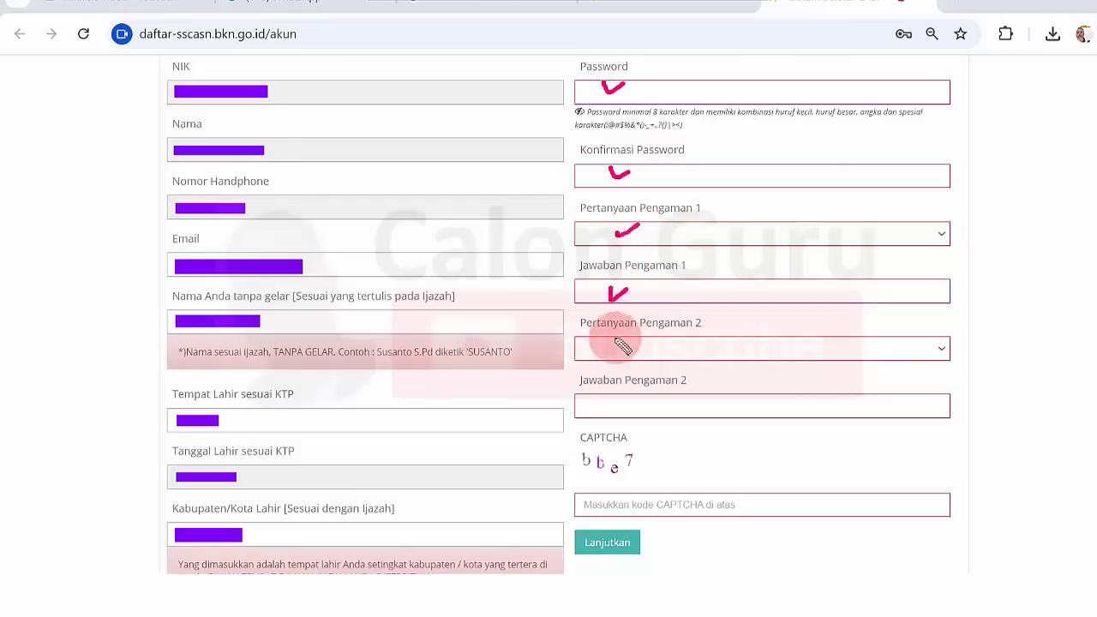
pyautogui.moveTo(610, 347); pyautogui.dragTo(619, 346)
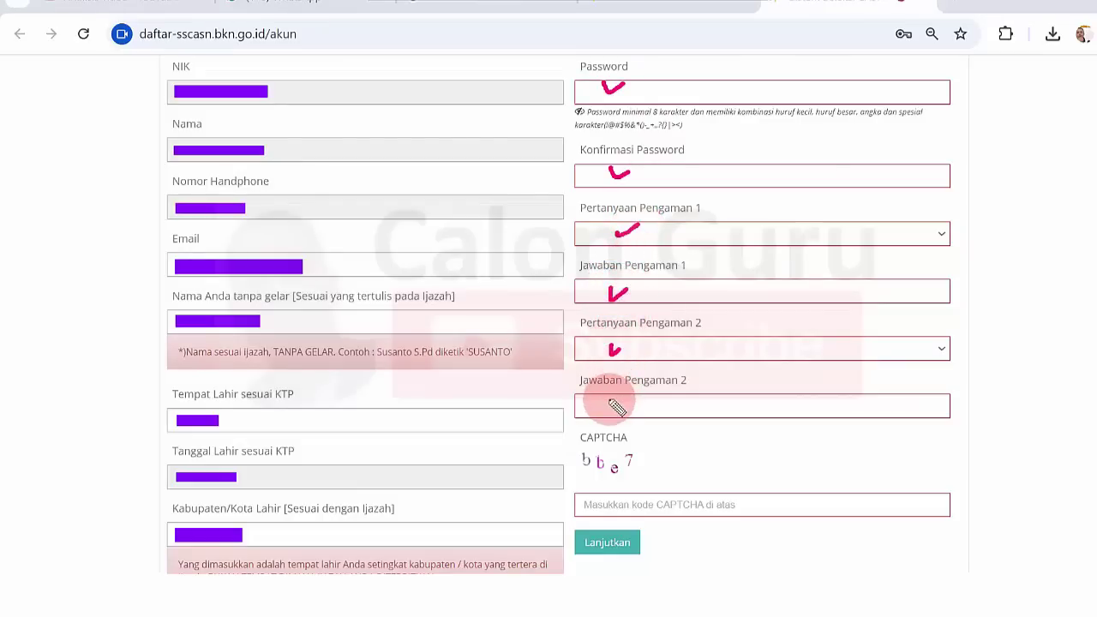
pyautogui.moveTo(609, 404); pyautogui.dragTo(625, 399)
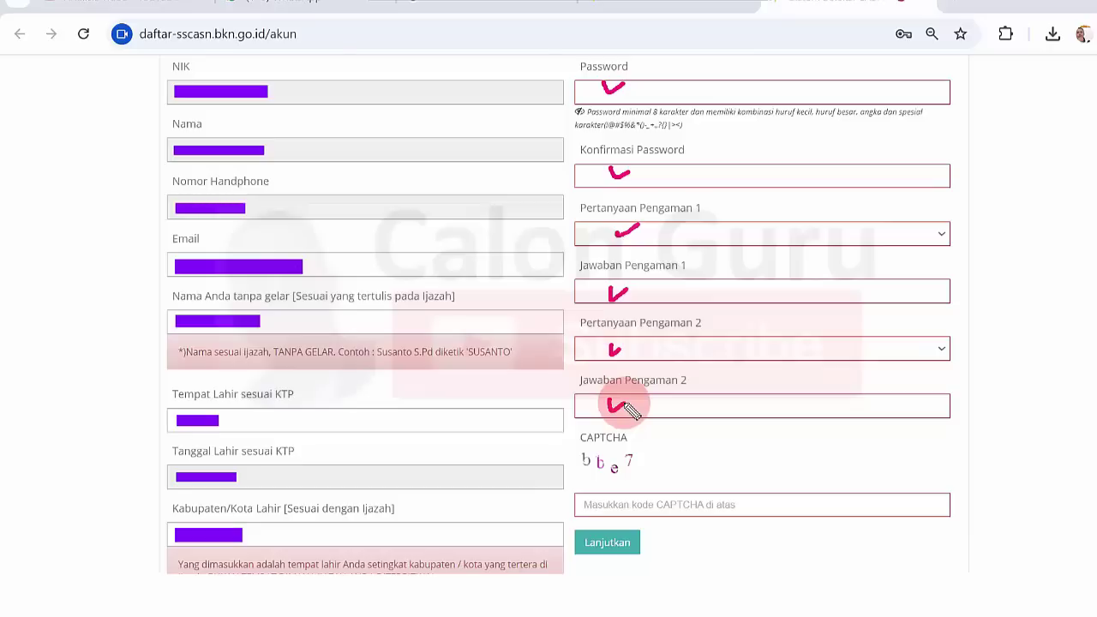
pyautogui.moveTo(607, 497); pyautogui.dragTo(618, 501)
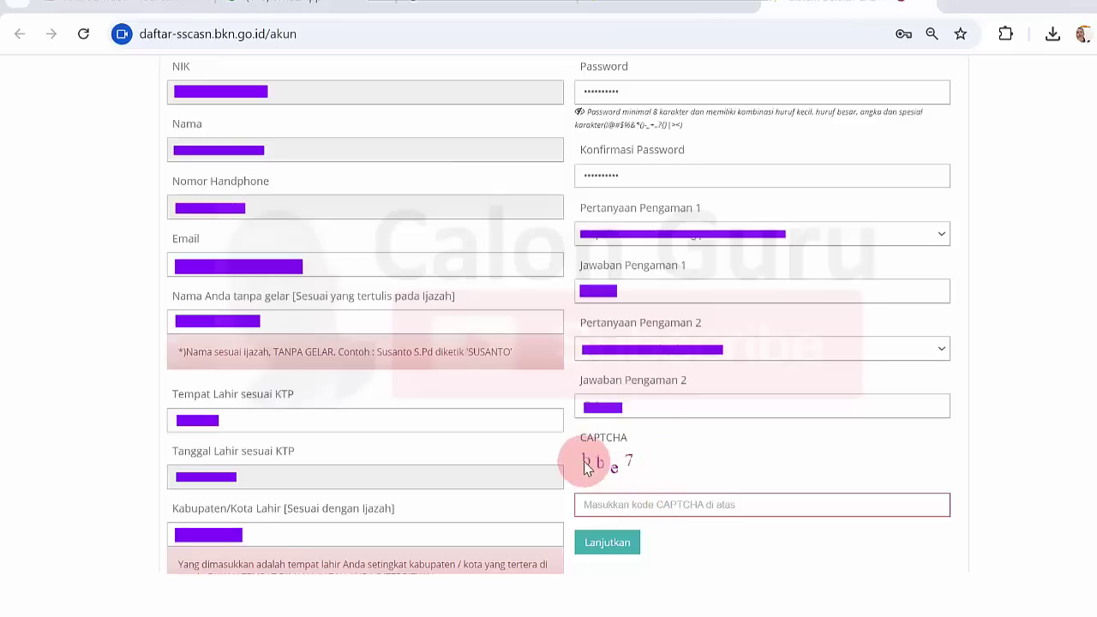
# Enter the displayed CAPTCHA code on the Lengkapi Data form and continue to the data review
pyautogui.click(601, 506)
pyautogui.write('bb')
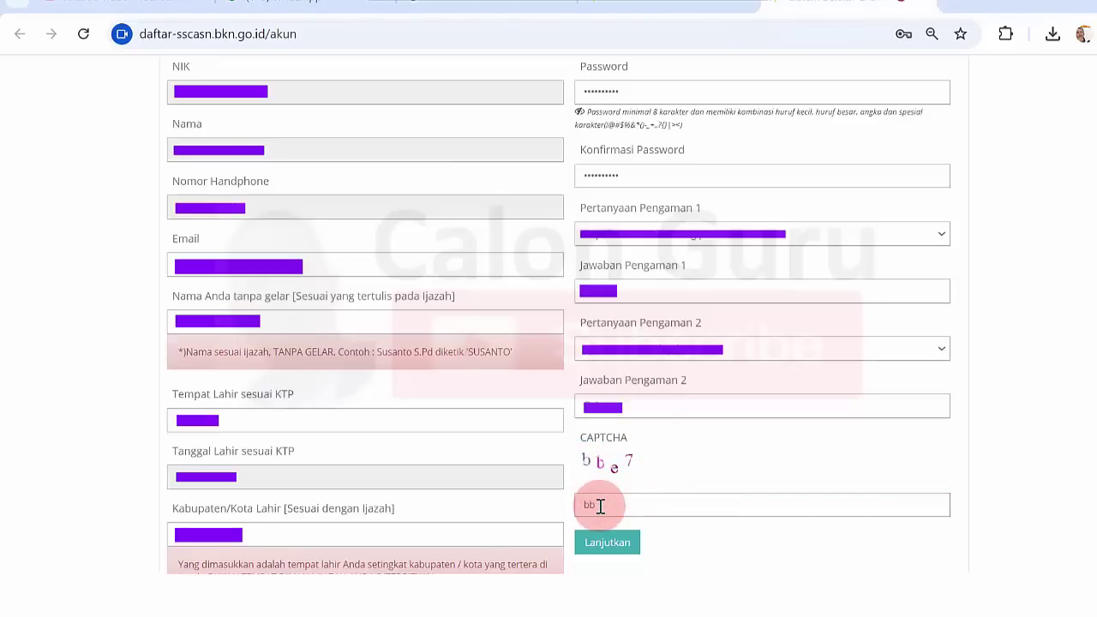
pyautogui.write('e7')
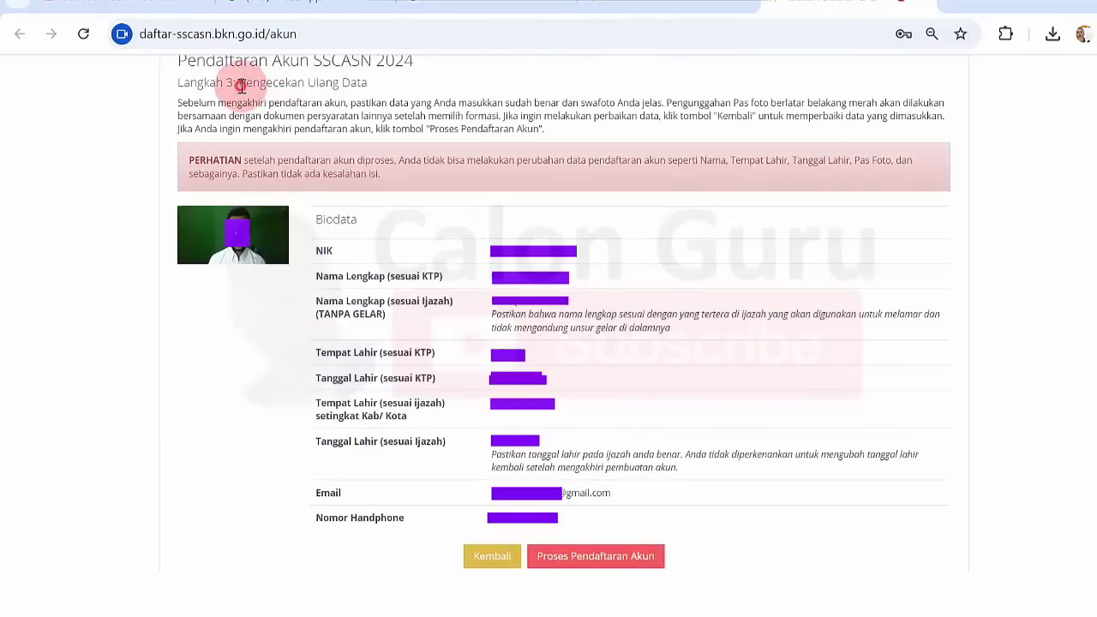
# Examine the step 3 Pengecekan Ulang Data instructions and the confirmation question for processing the account registration
pyautogui.moveTo(241, 85); pyautogui.dragTo(369, 89)
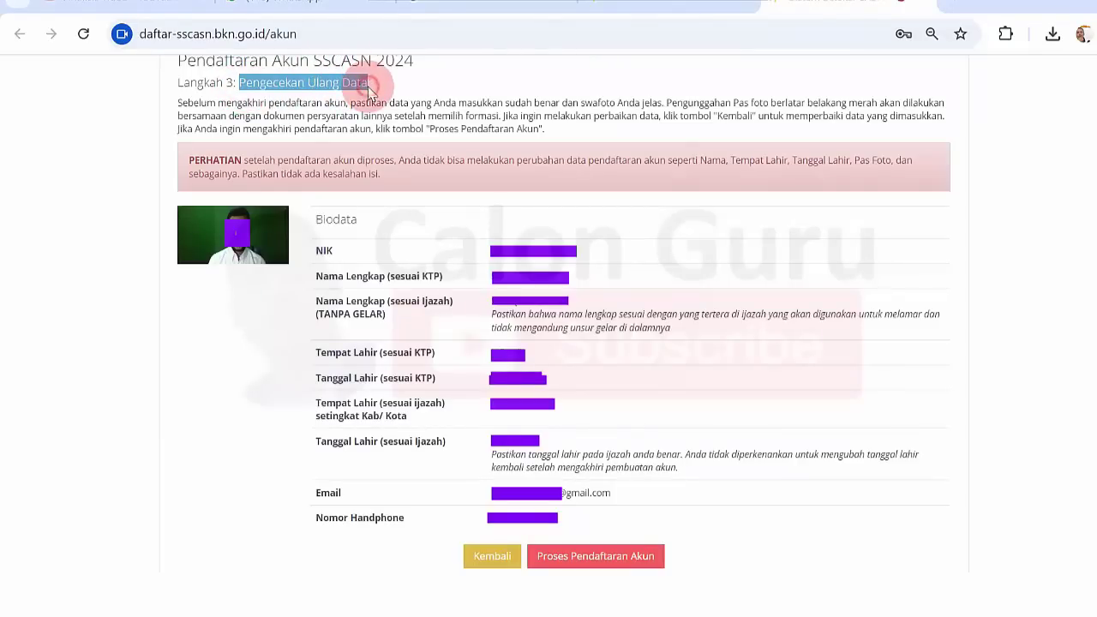
pyautogui.click(369, 89)
pyautogui.moveTo(201, 103); pyautogui.dragTo(556, 128)
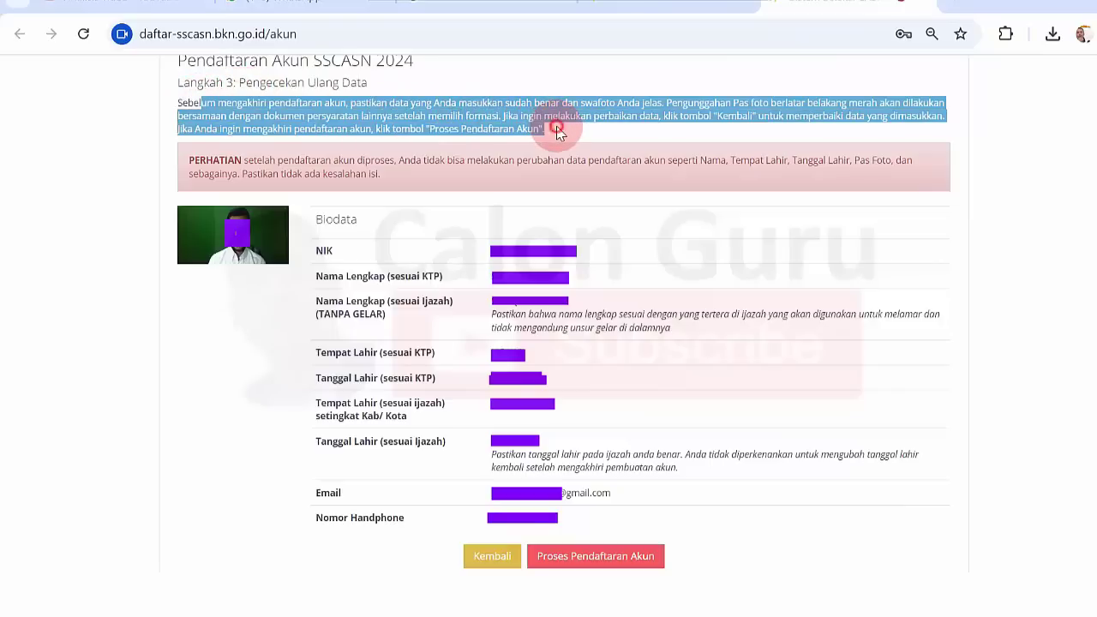
pyautogui.click(556, 127)
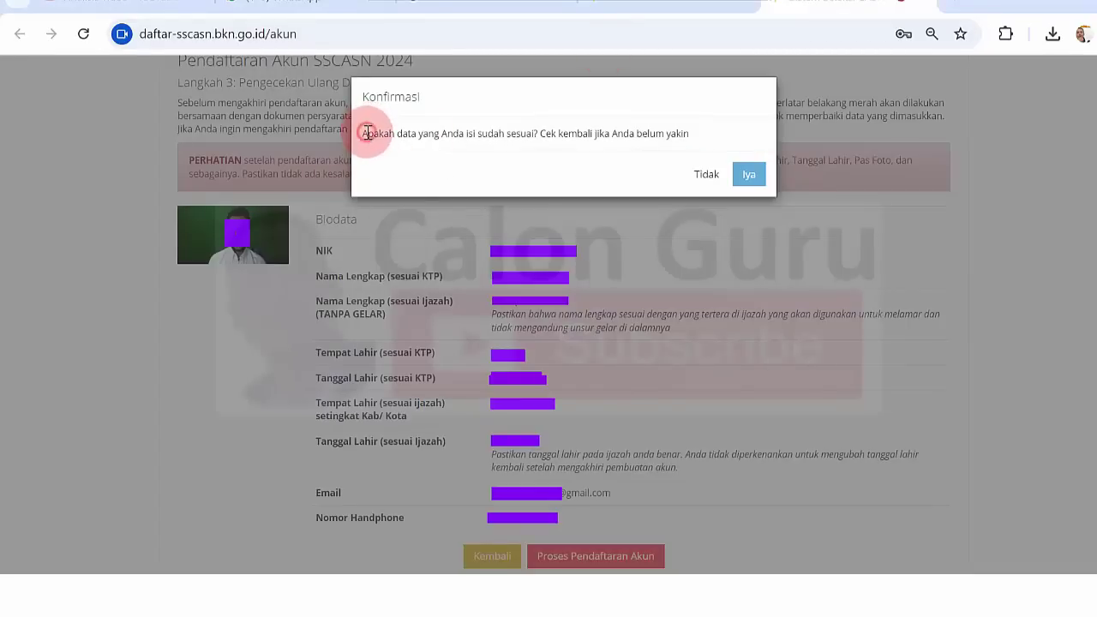
pyautogui.moveTo(367, 133); pyautogui.dragTo(636, 131)
pyautogui.click(636, 130)
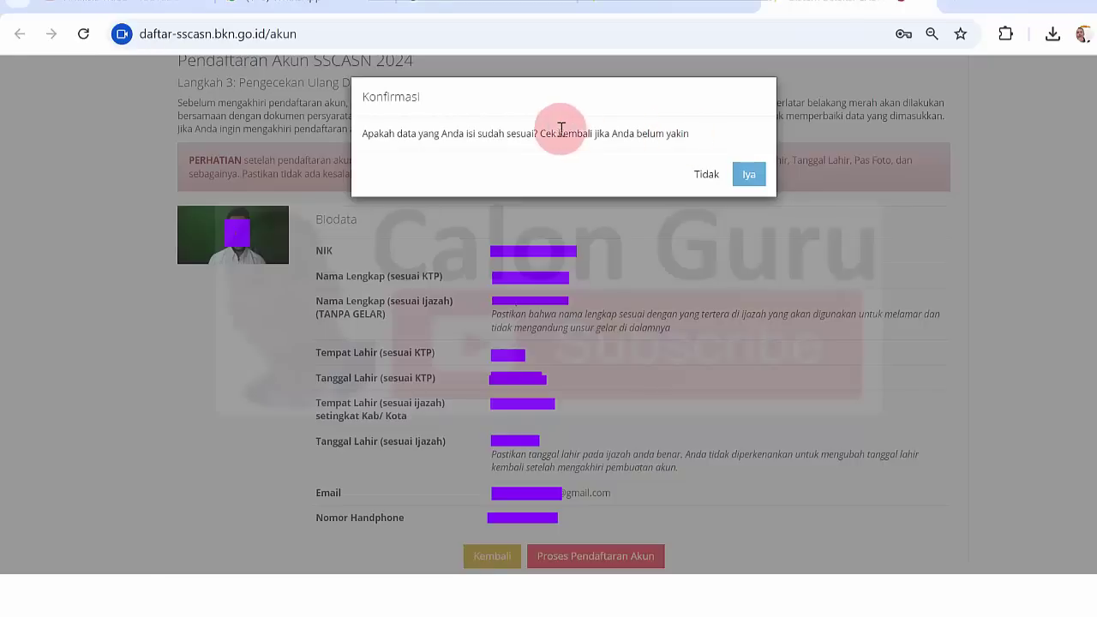
# Confirm that the registration data is correct, and download the account information card PDF
pyautogui.click(750, 175)
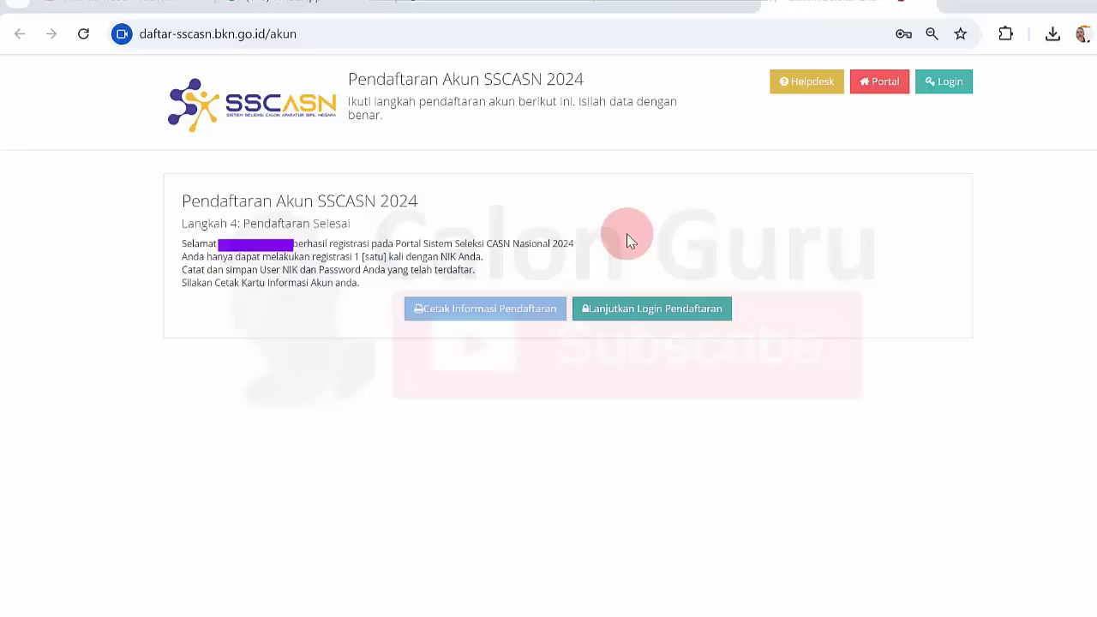
pyautogui.click(497, 313)
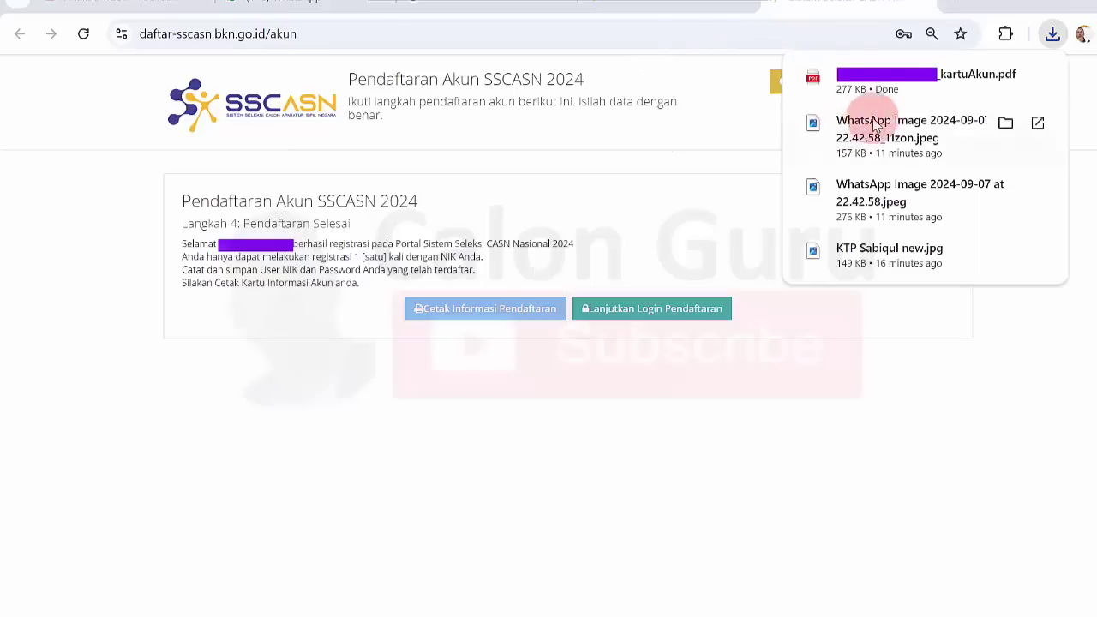
pyautogui.moveTo(906, 76)
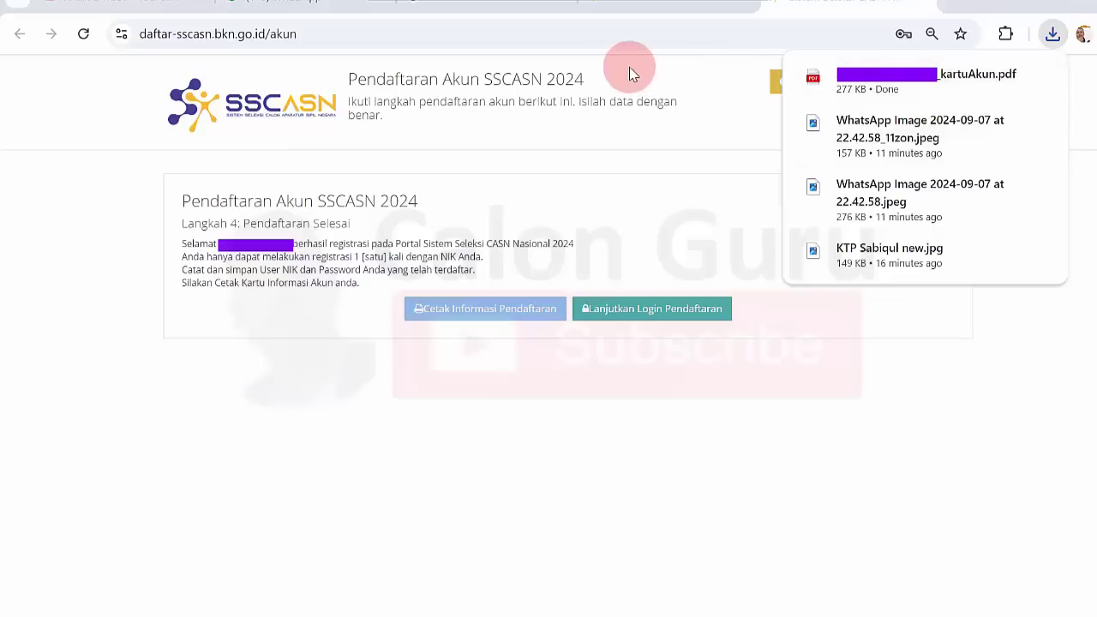
pyautogui.click(718, 228)
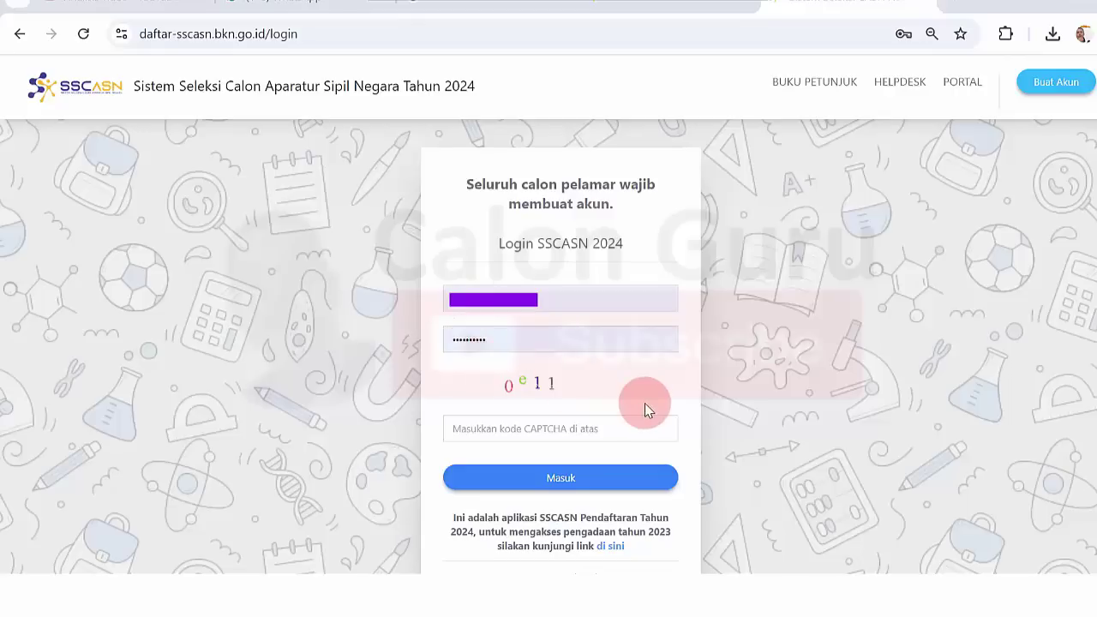
# Continue to the SSCASN 2024 login page, enter the displayed CAPTCHA code and log in with the prefilled credentials
pyautogui.click(490, 429)
pyautogui.write('0e11')
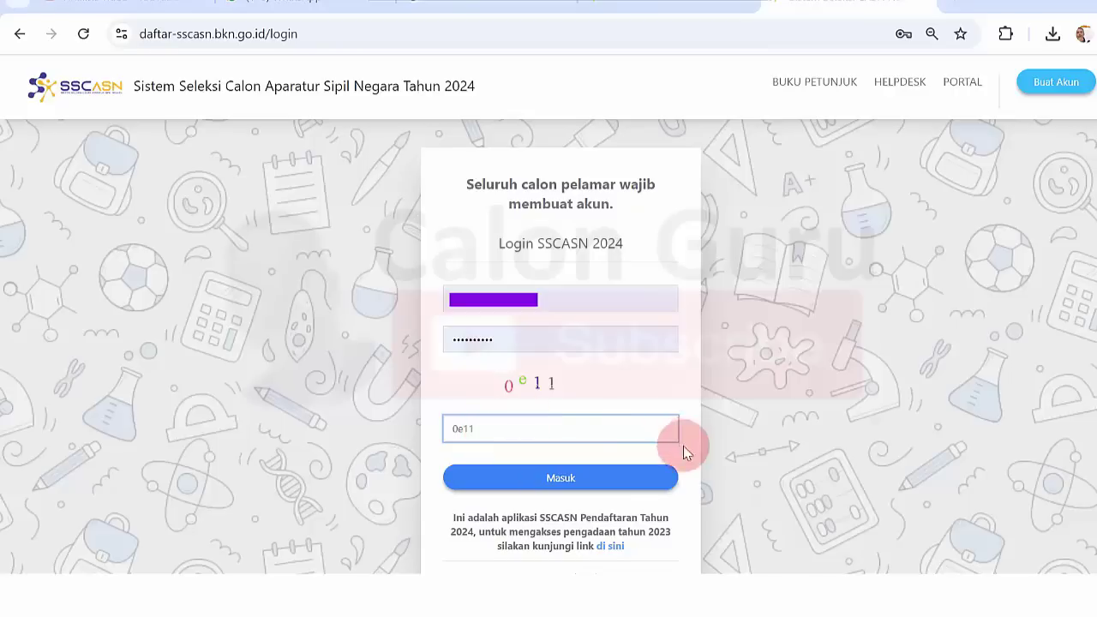
pyautogui.press('Return')
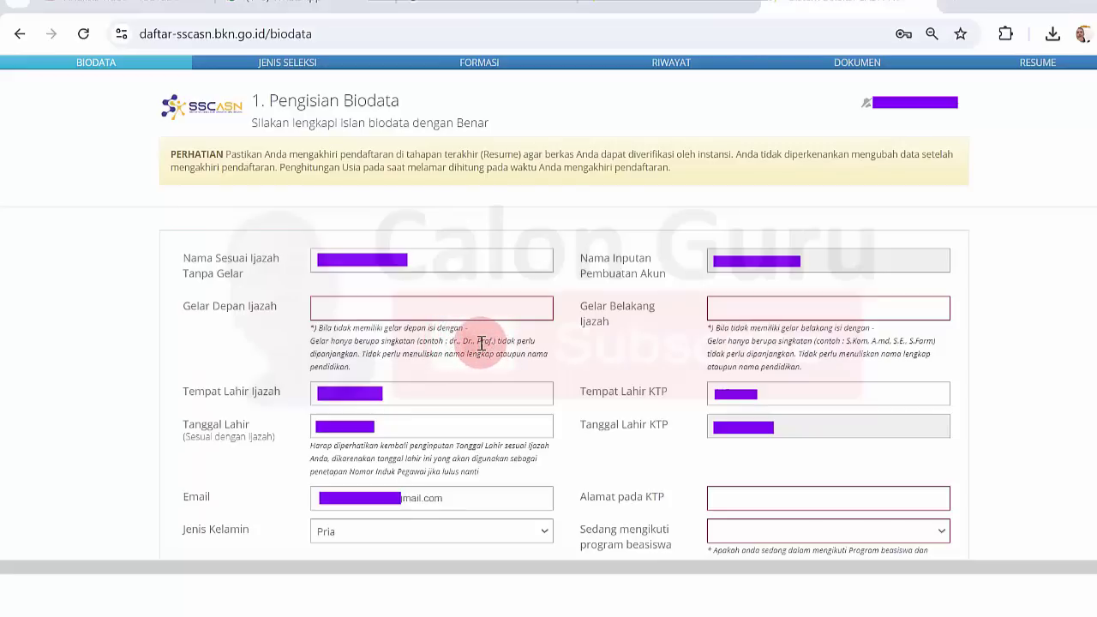
# Set Gelar Depan Ijazah to "-" and Gelar Belakang Ijazah to "S.Pd." in the biodata form
pyautogui.click(426, 310)
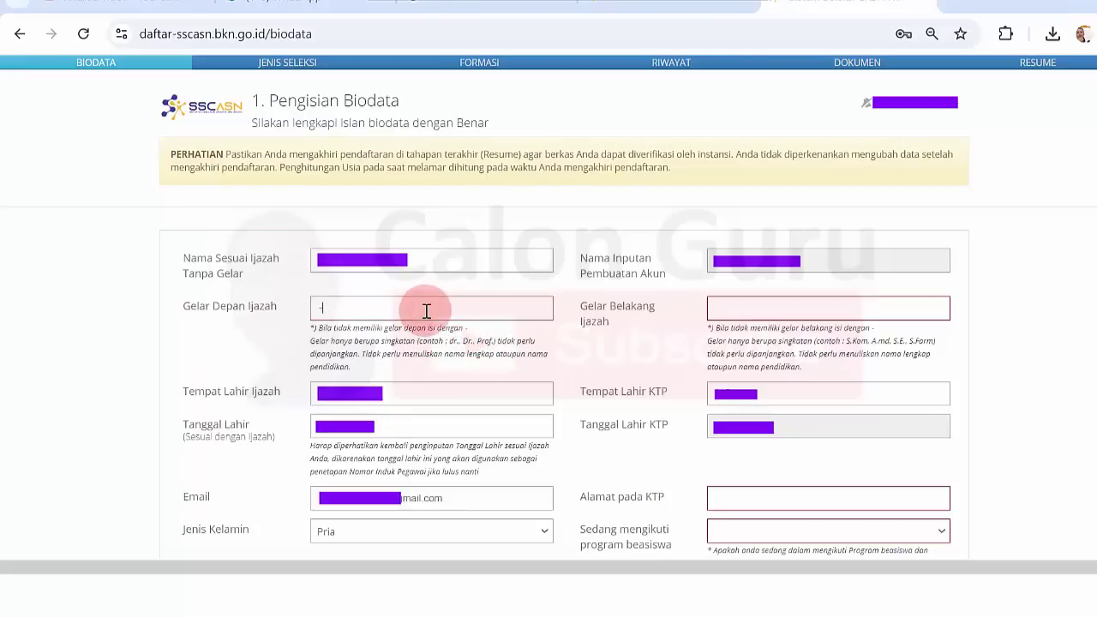
pyautogui.click(764, 306)
pyautogui.press('capslock')
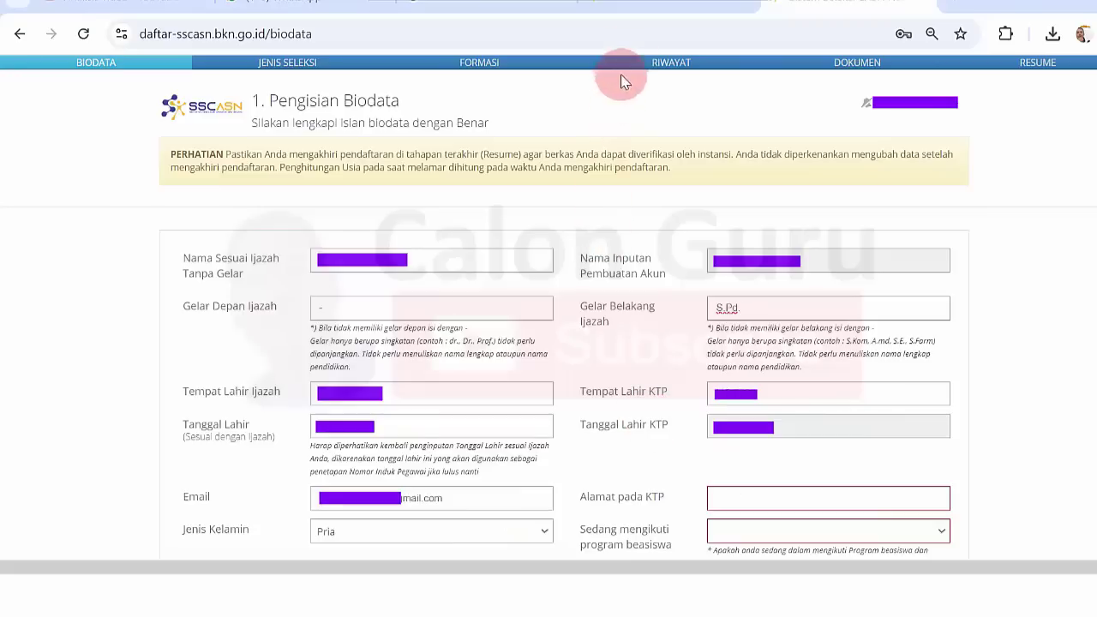
# Fill in the address shown on the KTP and set Sedang mengikuti program beasiswa to Tidak
pyautogui.write('.')
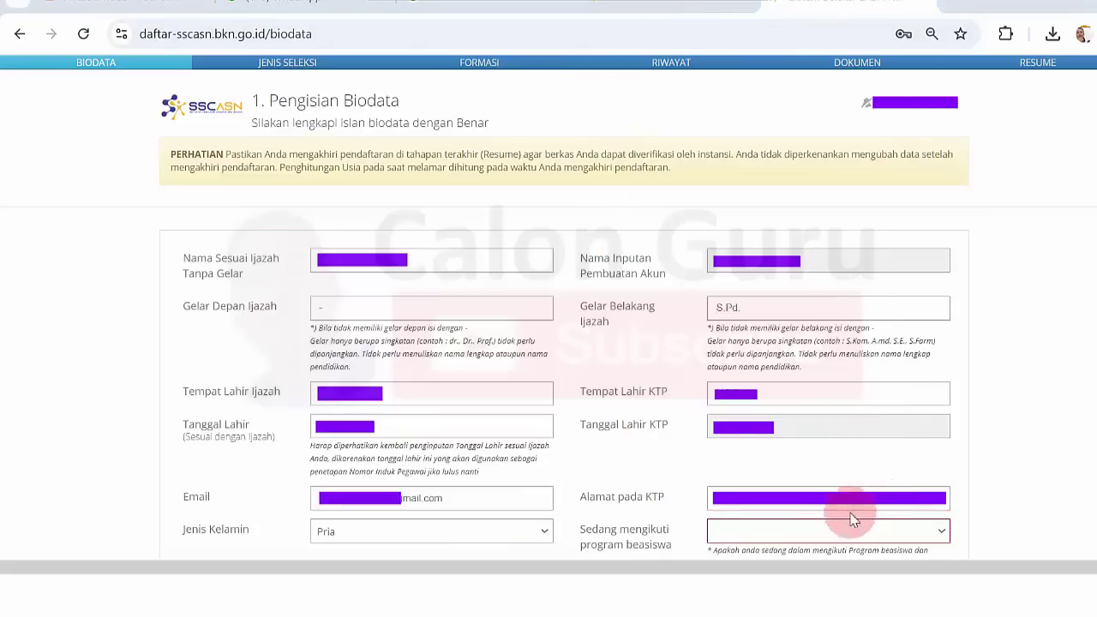
pyautogui.click(773, 533)
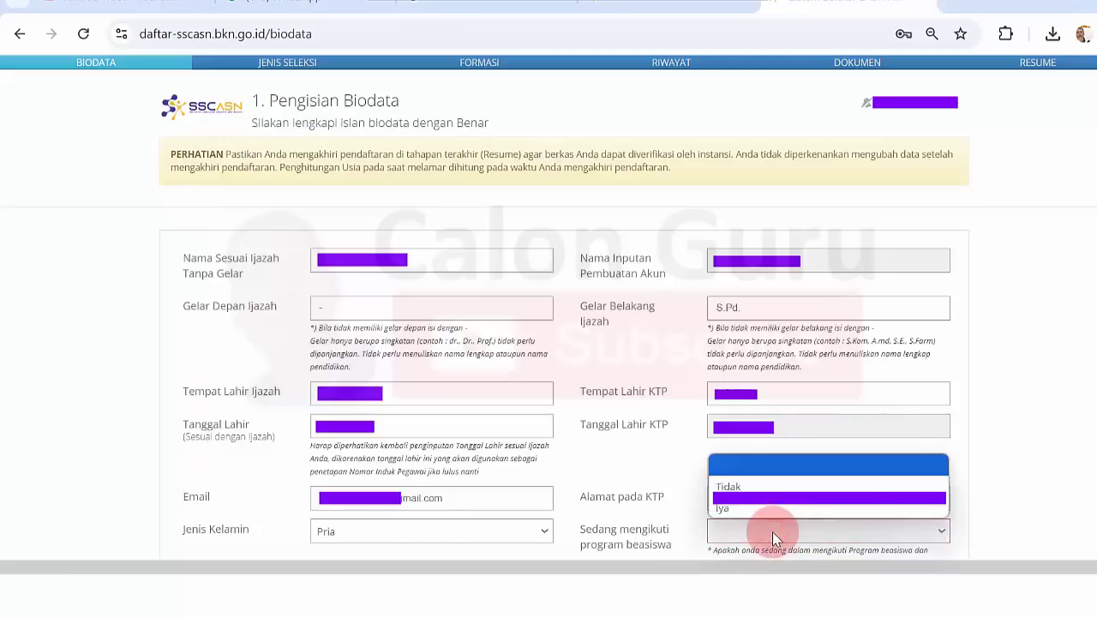
pyautogui.click(753, 491)
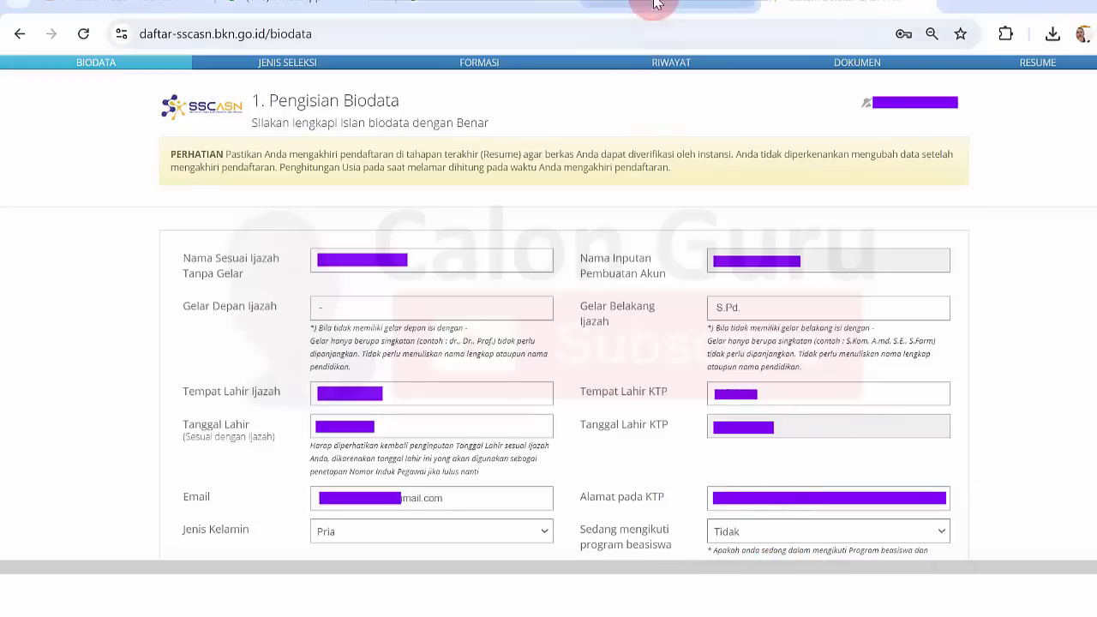
# Set Jenis Disabilitas to Disabilitas Sensorik Netra in the biodata form
pyautogui.press('pagedown')
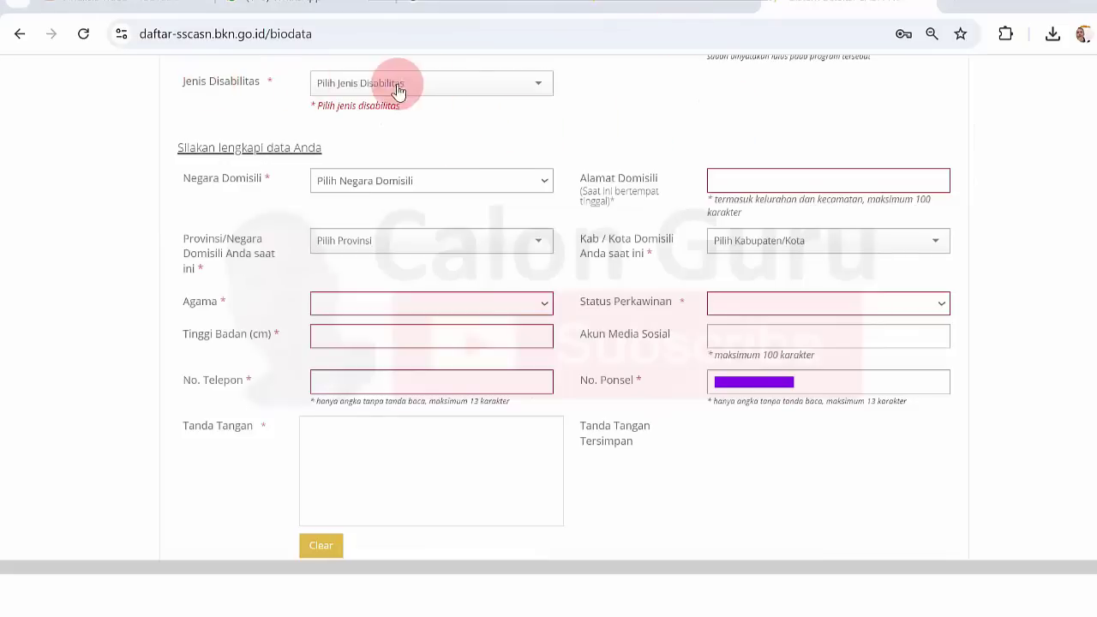
pyautogui.click(540, 88)
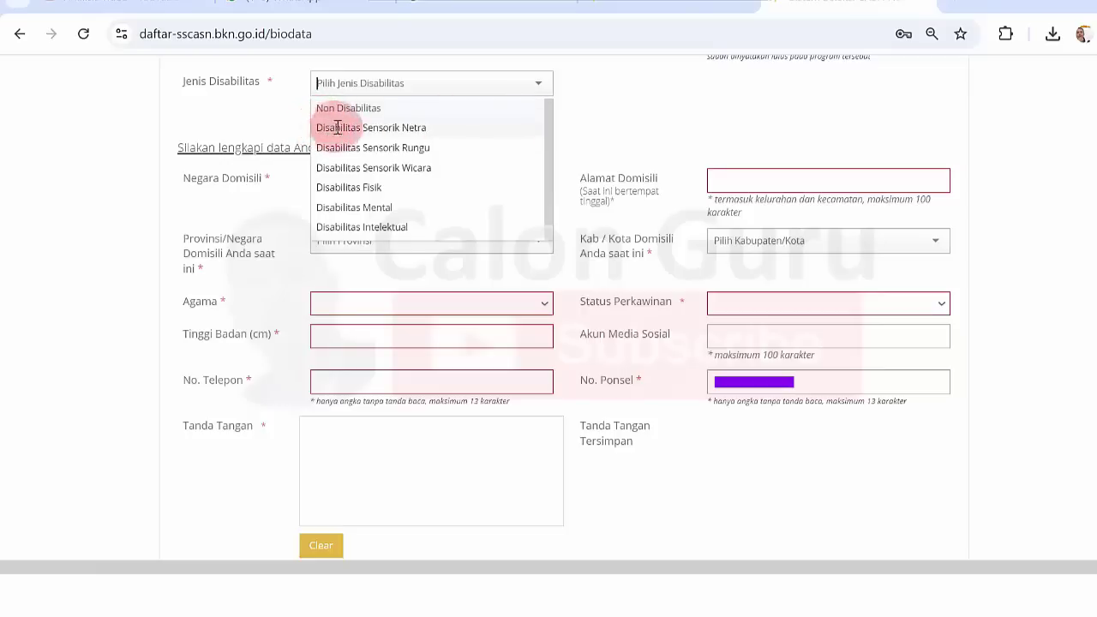
pyautogui.click(434, 130)
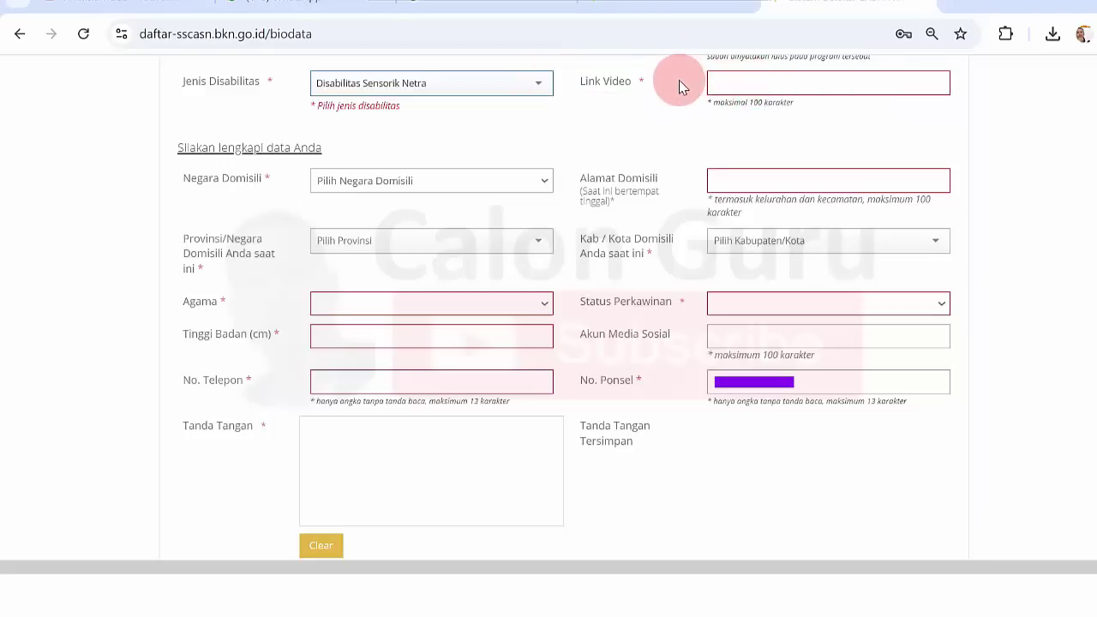
# Set Jenis Disabilitas to Non Disabilitas
pyautogui.click(541, 84)
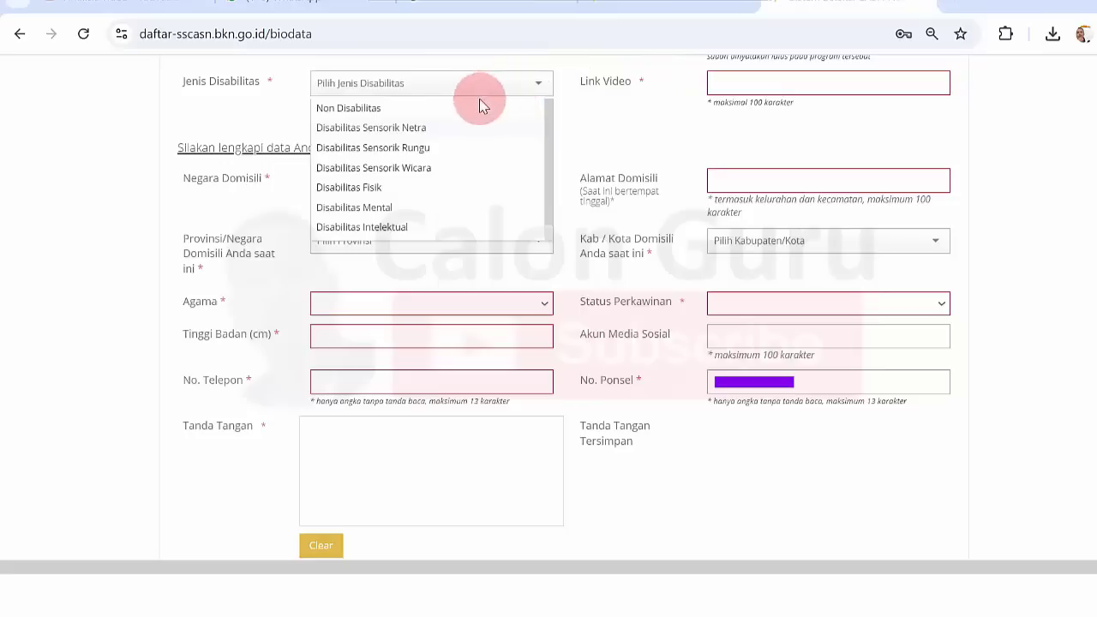
pyautogui.click(472, 105)
pyautogui.click(656, 137)
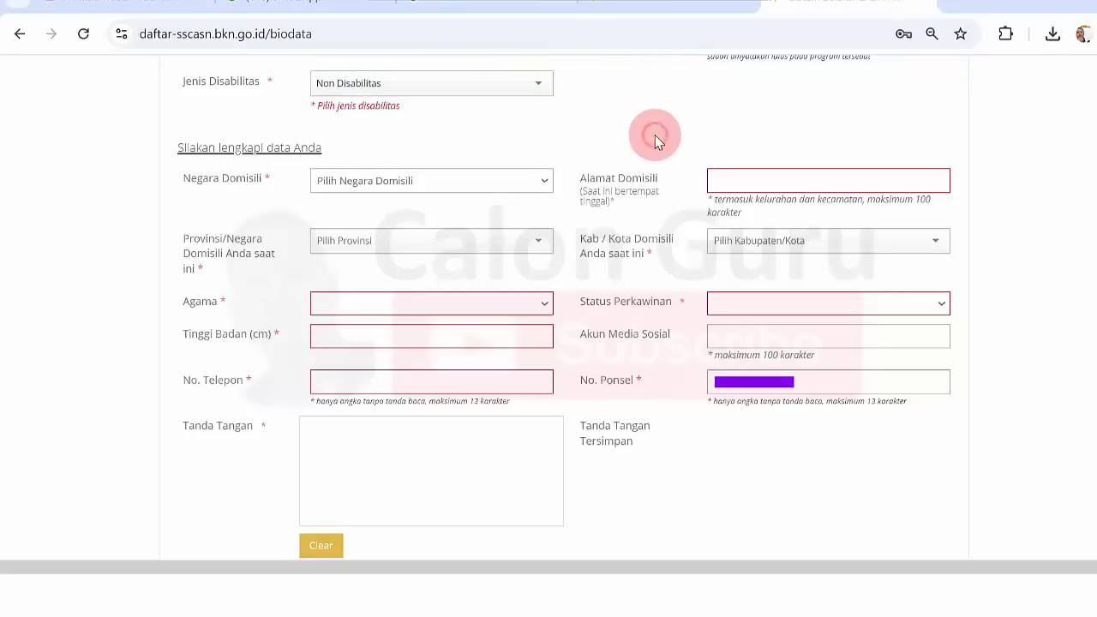
# Complete the domicile details with Negara Domisili set to Dalam Negeri, plus the applicant's province, Kabupaten/Kota and current address
pyautogui.click(503, 181)
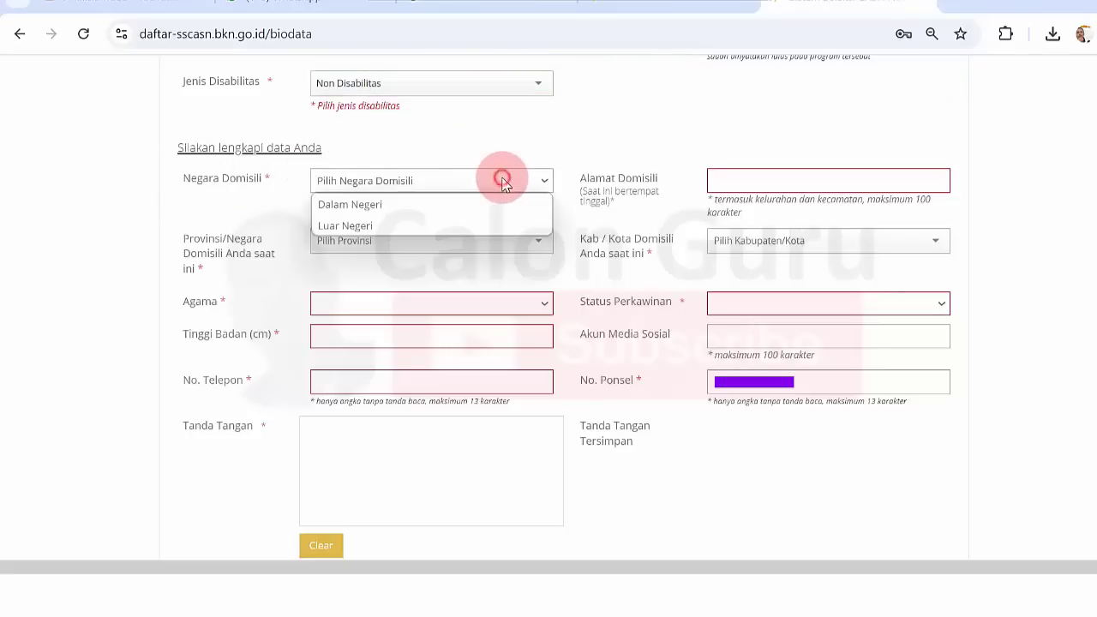
pyautogui.click(411, 204)
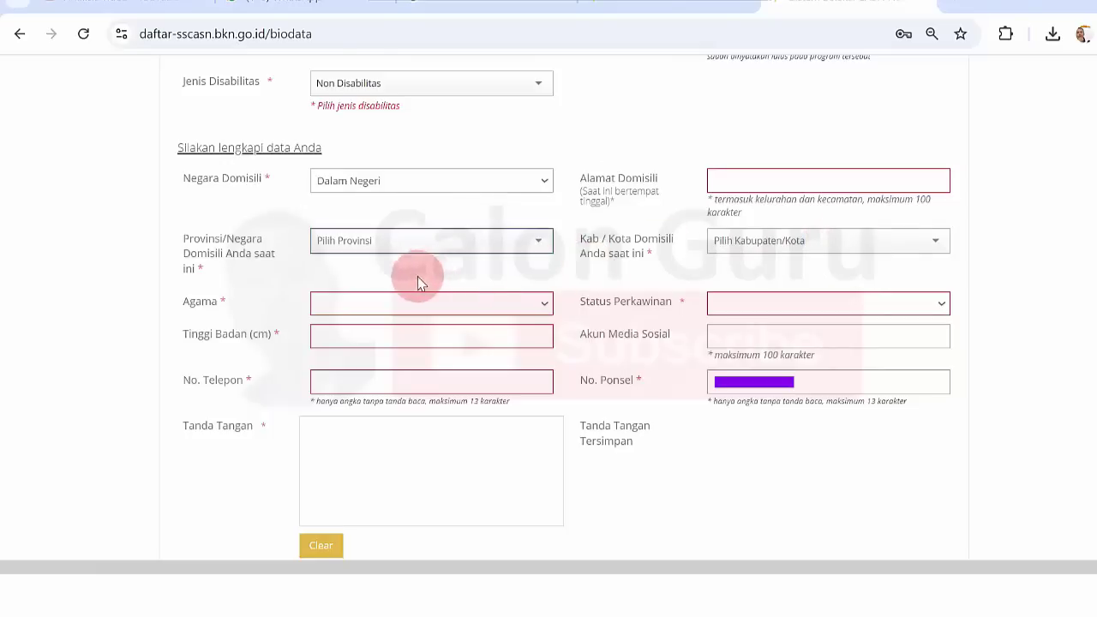
pyautogui.click(516, 243)
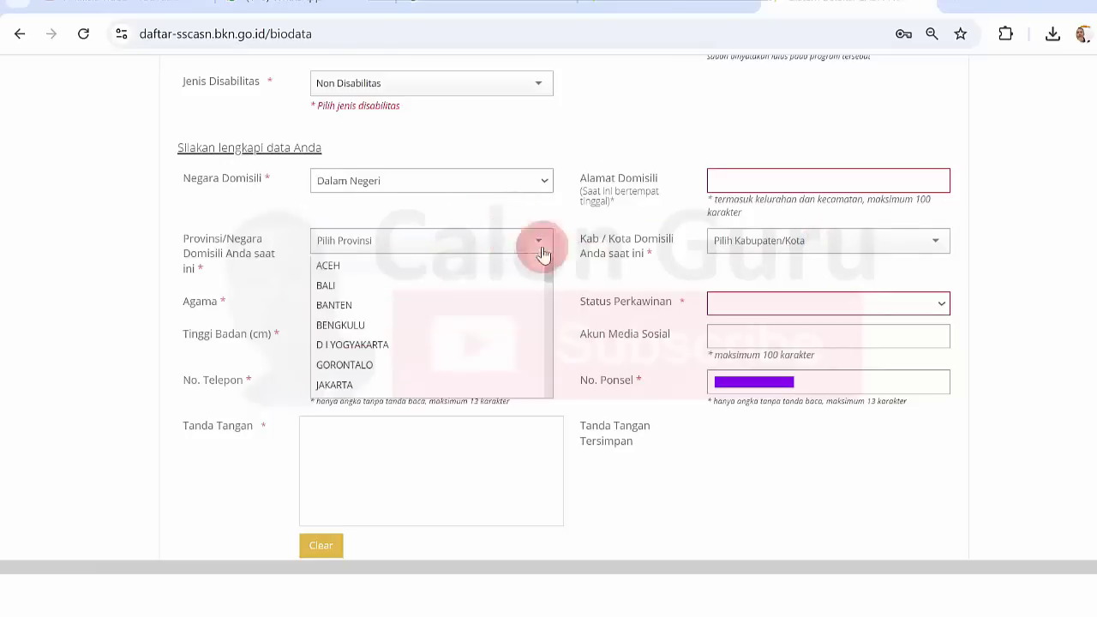
pyautogui.click(795, 241)
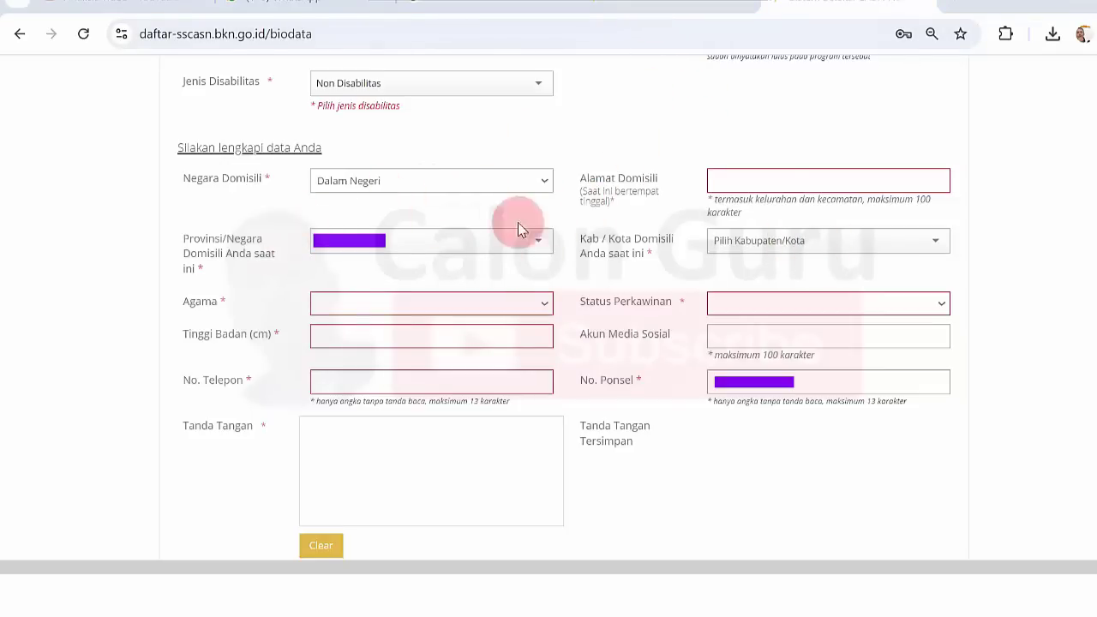
pyautogui.click(838, 240)
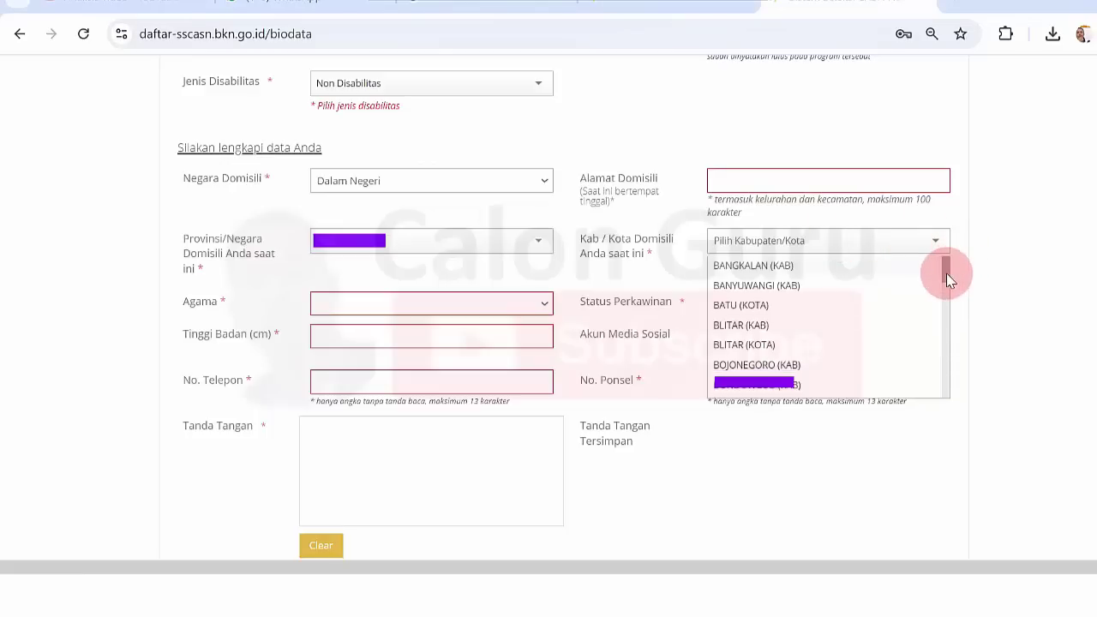
pyautogui.moveTo(948, 272); pyautogui.dragTo(940, 223)
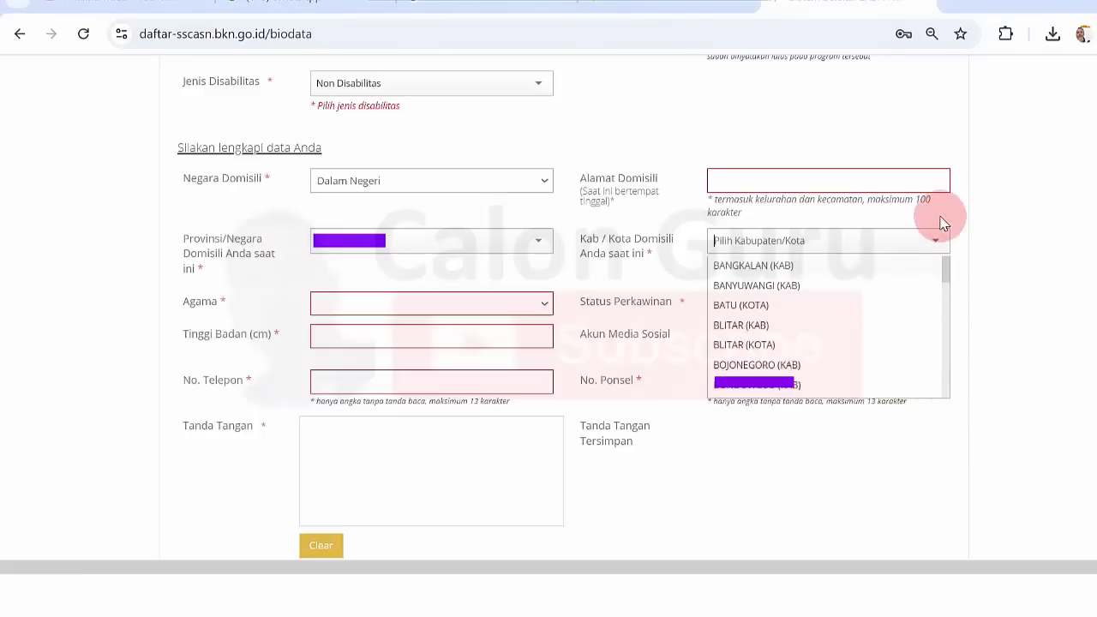
pyautogui.click(995, 191)
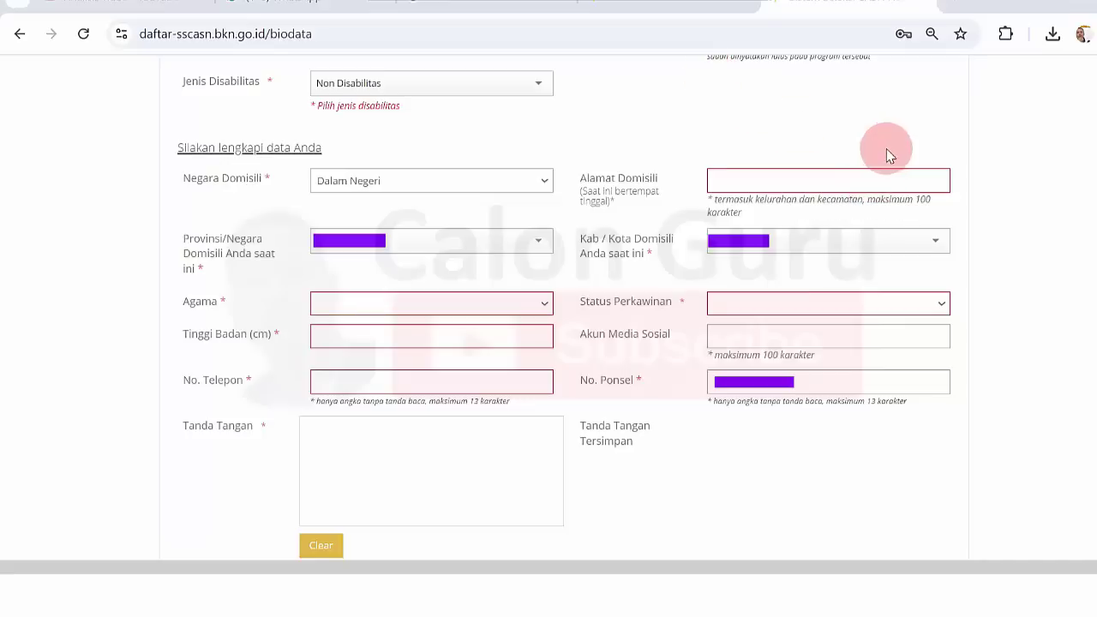
pyautogui.hotkey('ctrl', 'v')
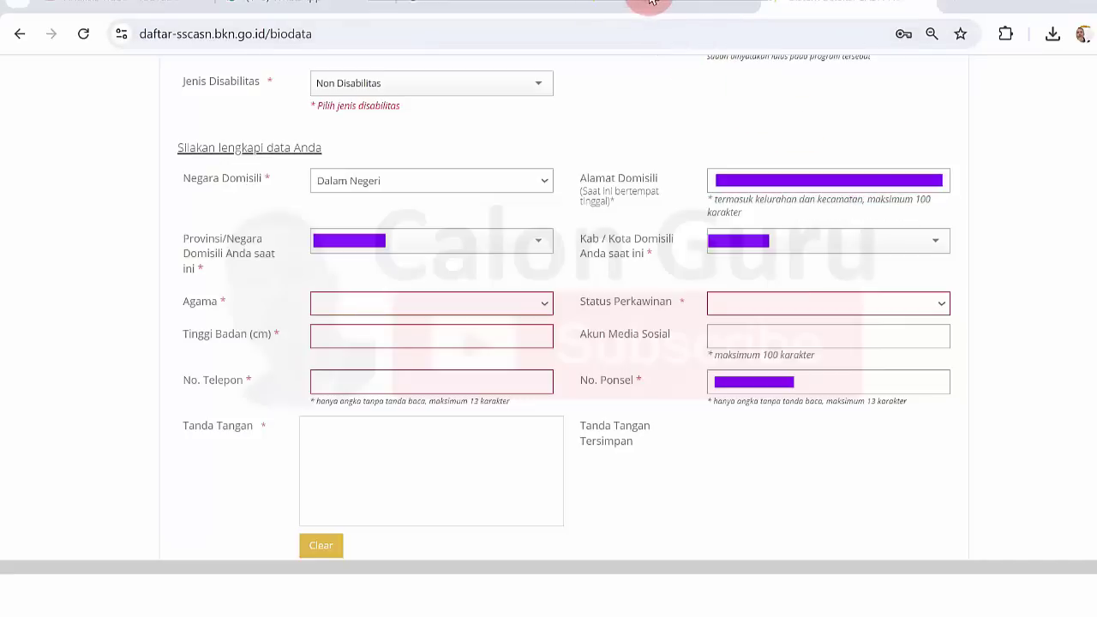
# Set Agama to Islam and Status Perkawinan to Kawin, and fill in the height and telephone number
pyautogui.click(433, 302)
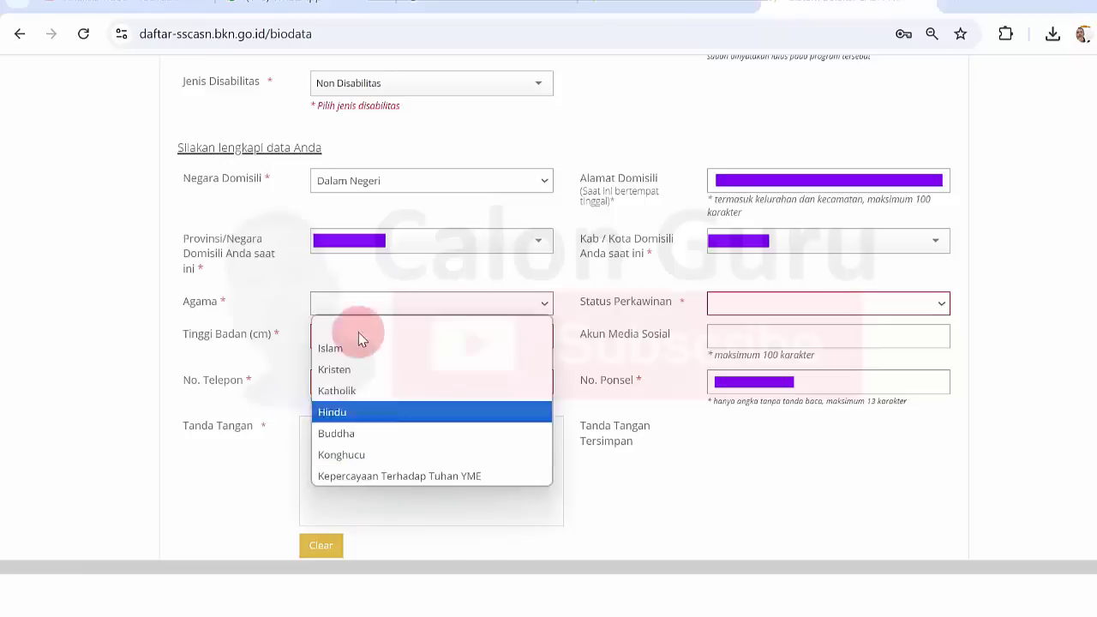
pyautogui.click(343, 348)
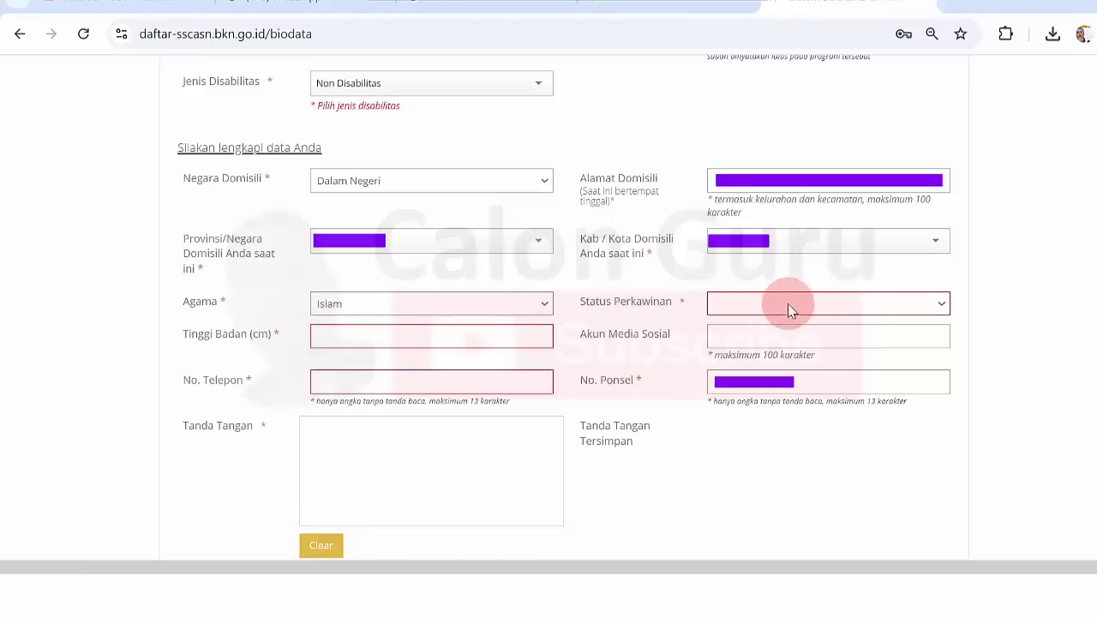
pyautogui.click(789, 302)
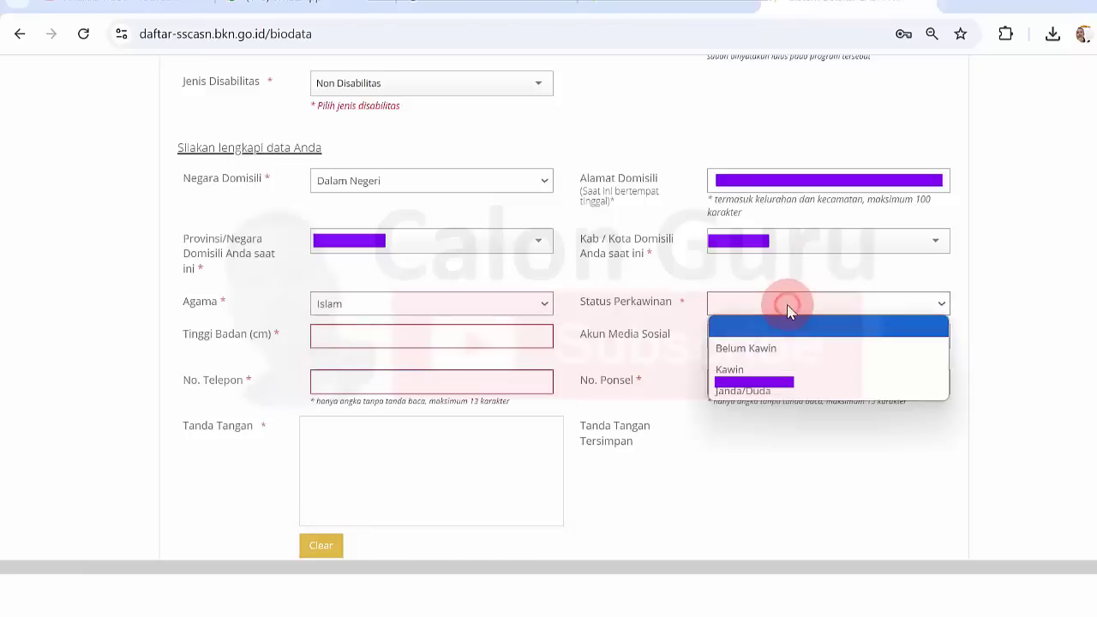
pyautogui.click(763, 370)
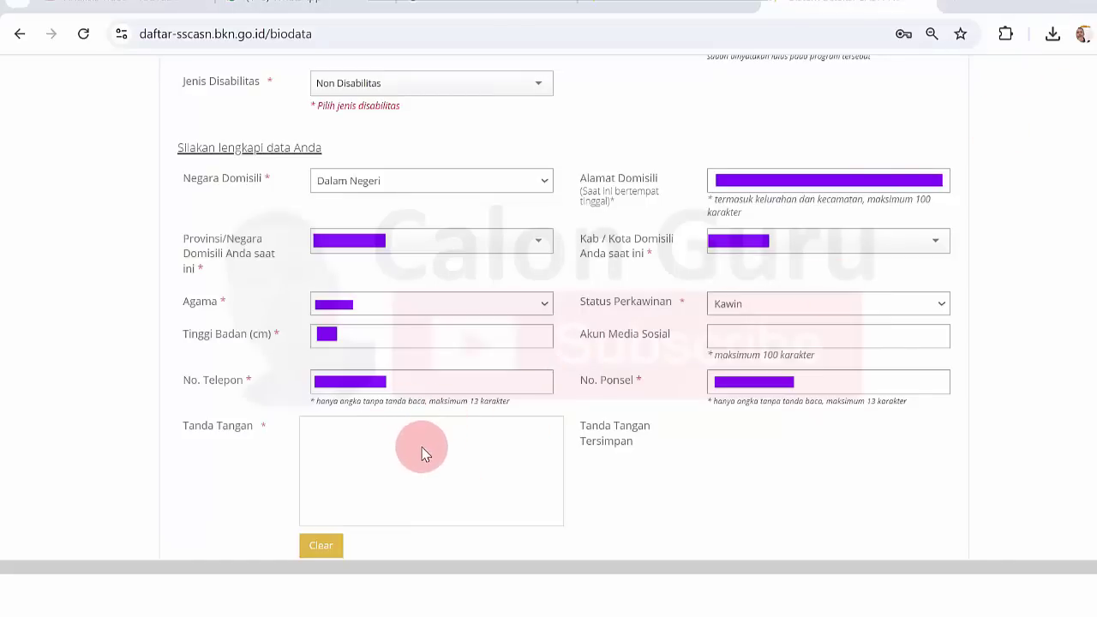
# Draw the signature in the Tanda Tangan area and submit the biodata with the displayed CAPTCHA code
pyautogui.moveTo(426, 450)
pyautogui.mouseDown()
pyautogui.moveTo(372, 460)
pyautogui.moveTo(404, 475)
pyautogui.moveTo(392, 505)
pyautogui.moveTo(427, 467)
pyautogui.moveTo(480, 480)
pyautogui.moveTo(489, 439)
pyautogui.moveTo(494, 501)
pyautogui.mouseUp()
pyautogui.moveTo(417, 492); pyautogui.dragTo(532, 488)
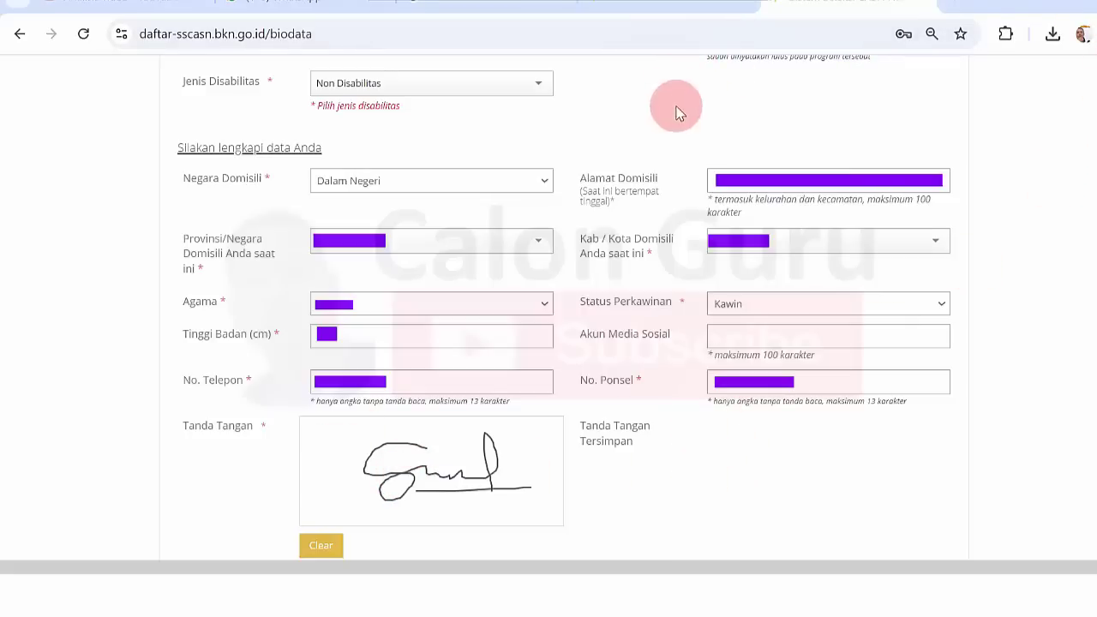
pyautogui.scroll(-4, 647, 2)
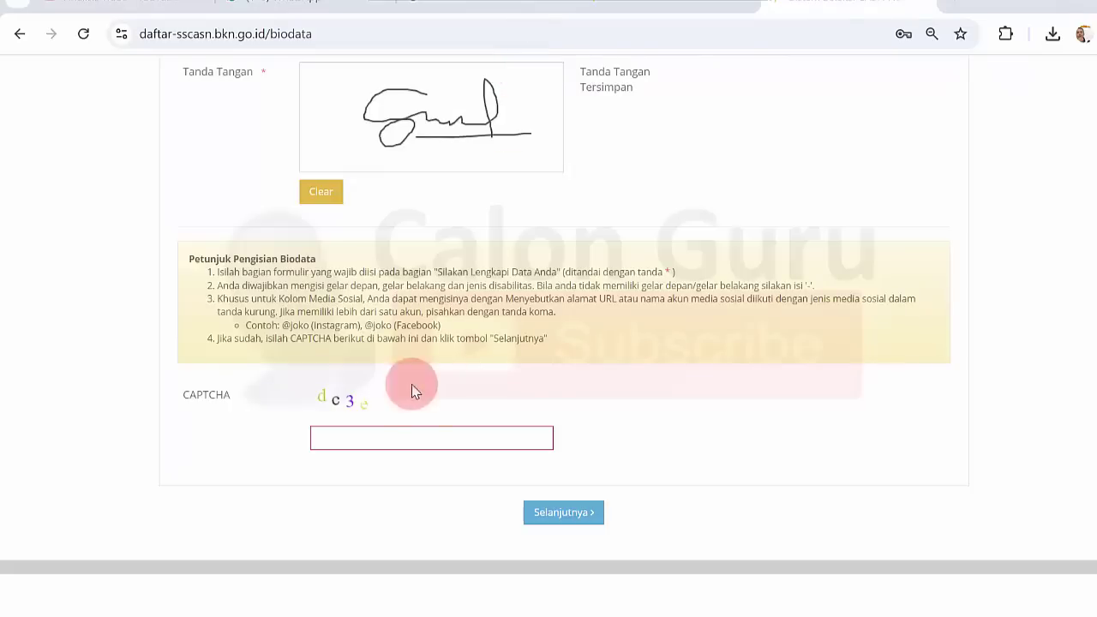
pyautogui.click(346, 428)
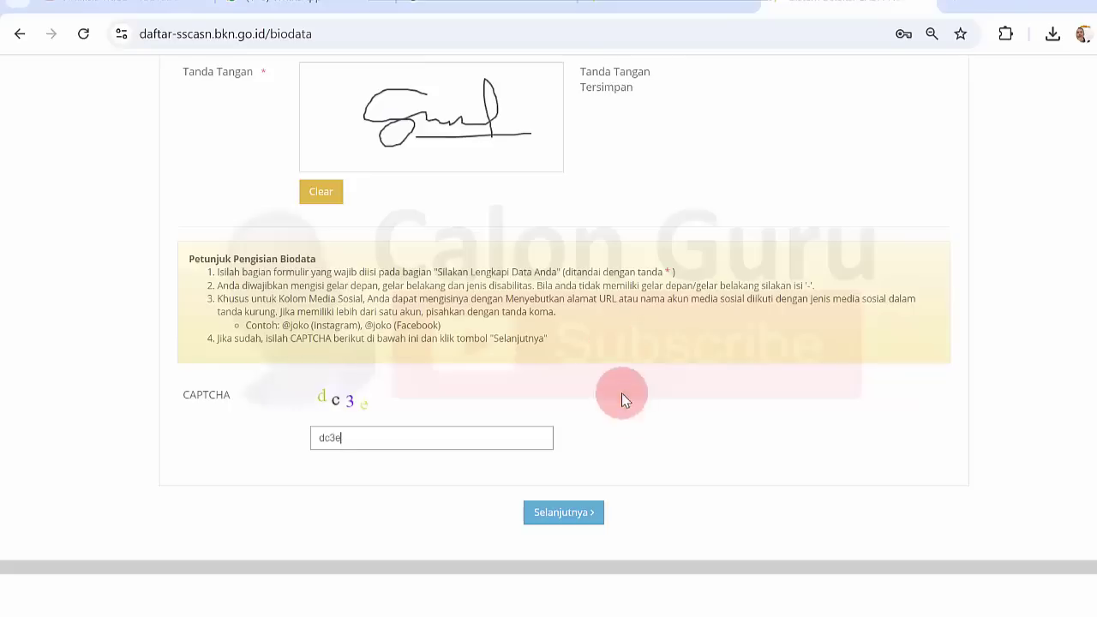
pyautogui.click(567, 514)
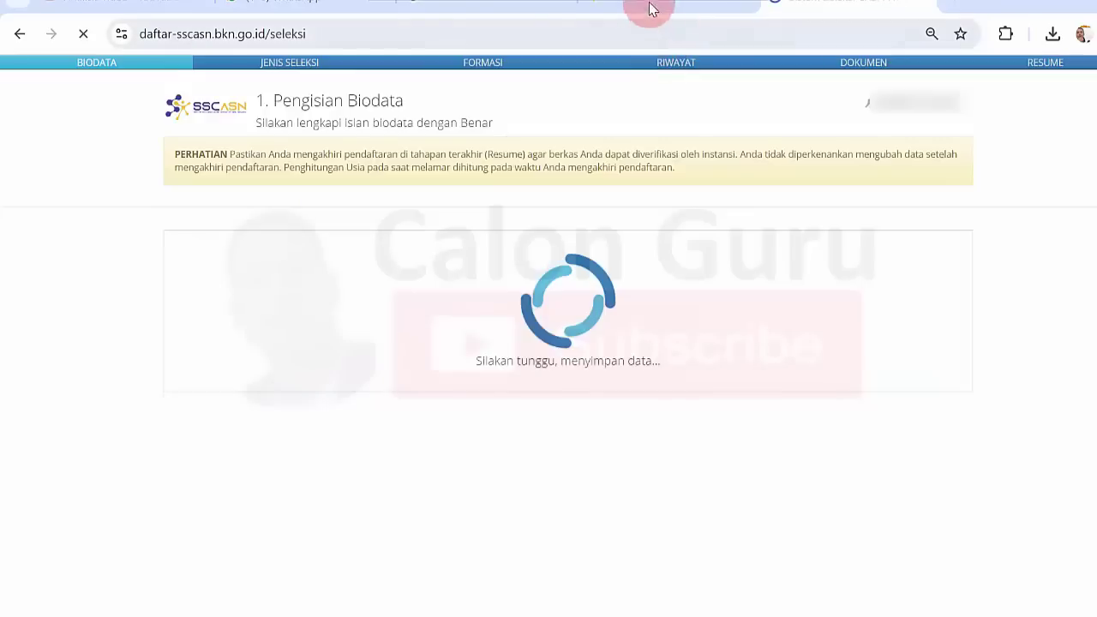
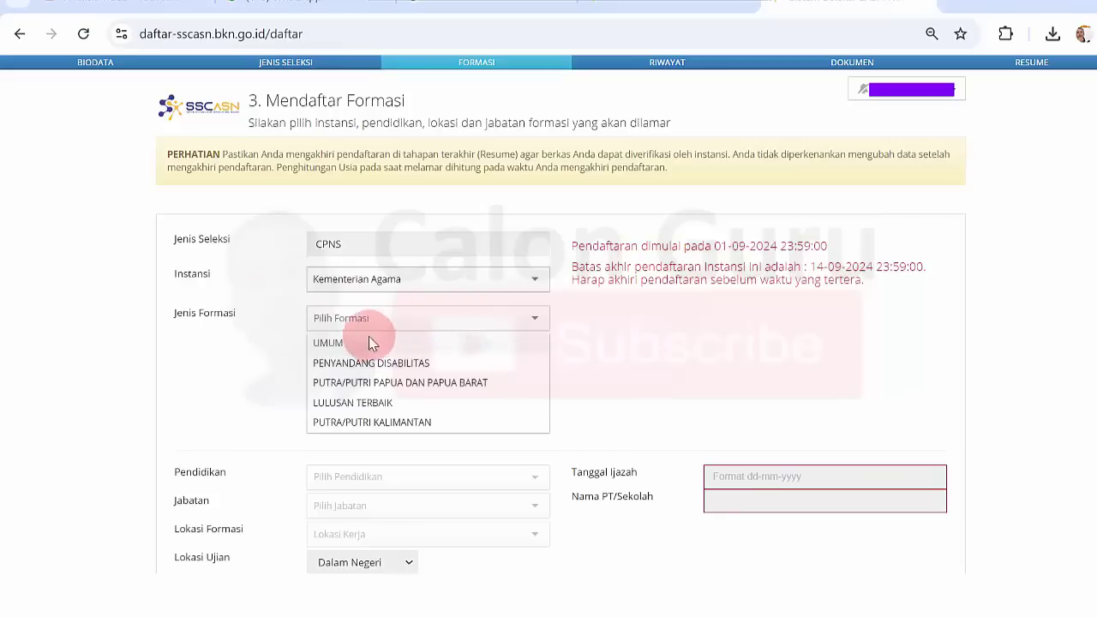
# Set Jenis Formasi to UMUM for Kementerian Agama and apply the selection
pyautogui.click(355, 343)
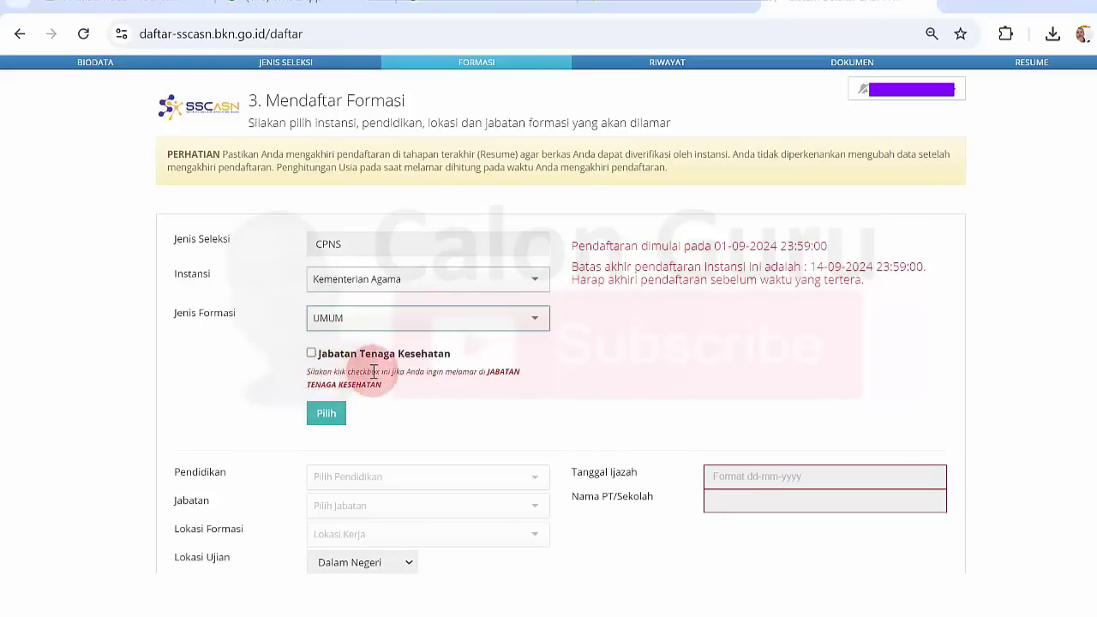
pyautogui.click(331, 417)
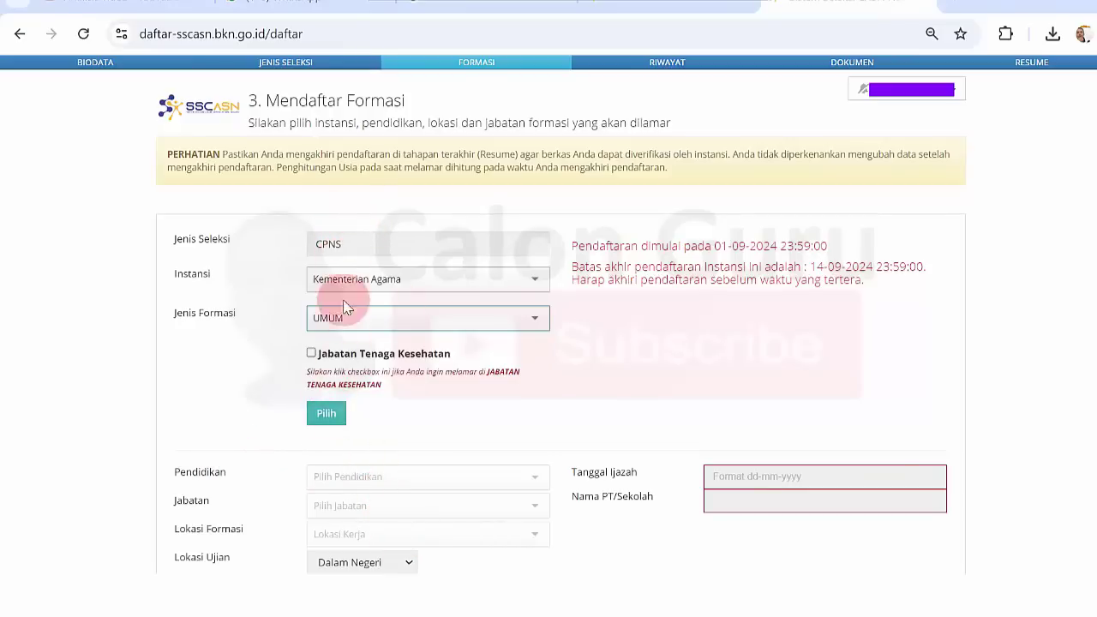
# Reload the formation page, set Instansi to Kementerian Agama and Jenis Formasi to UMUM, and apply the selection
pyautogui.click(335, 415)
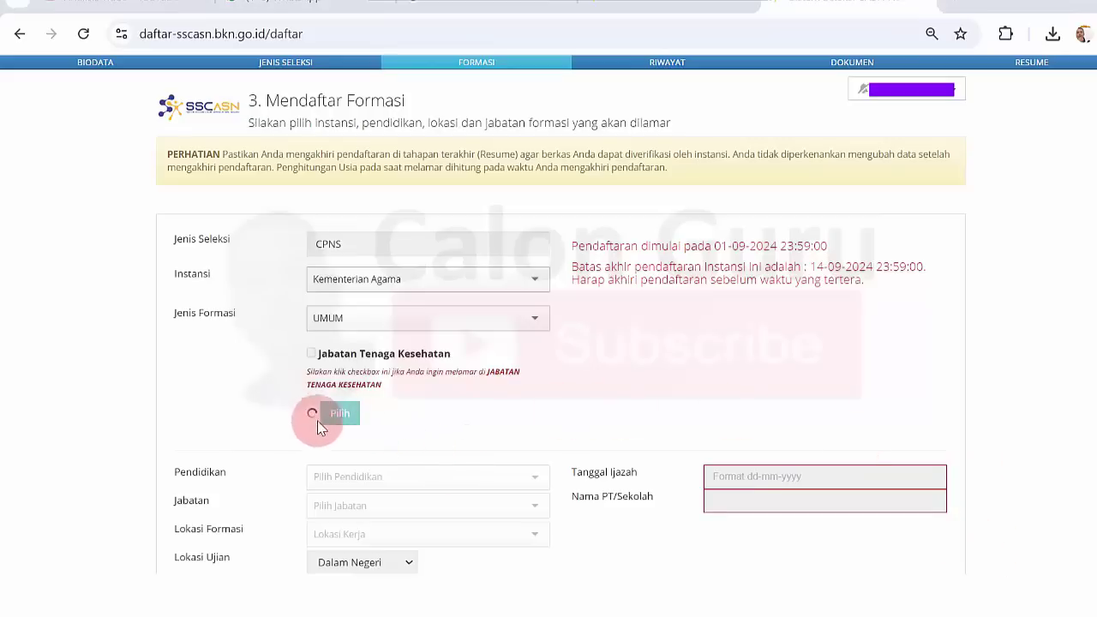
pyautogui.click(83, 34)
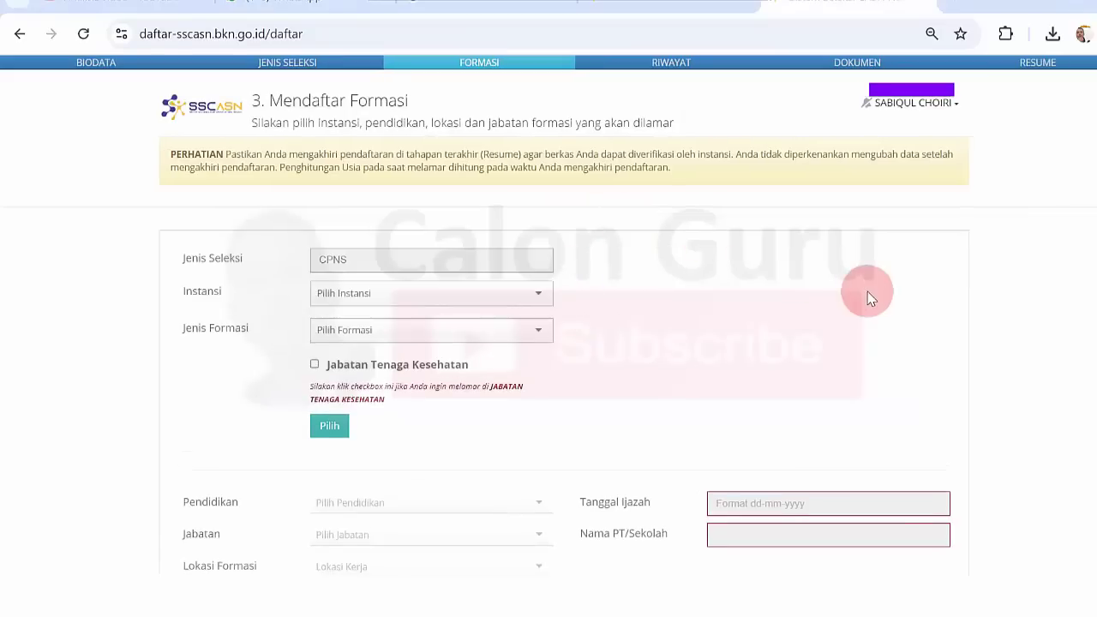
pyautogui.click(529, 294)
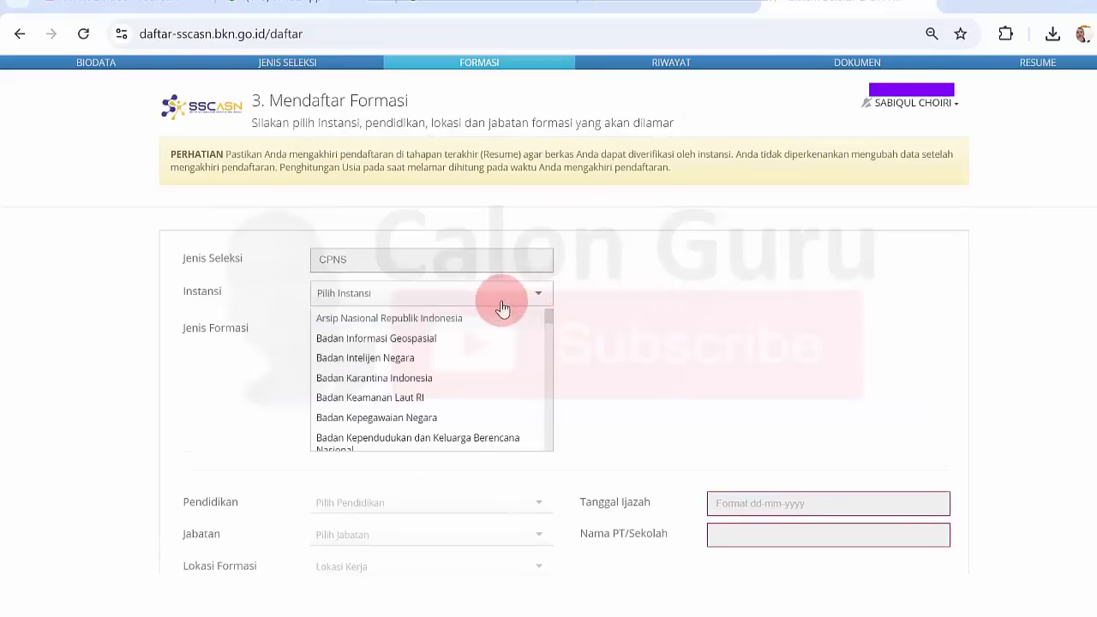
pyautogui.write('agama')
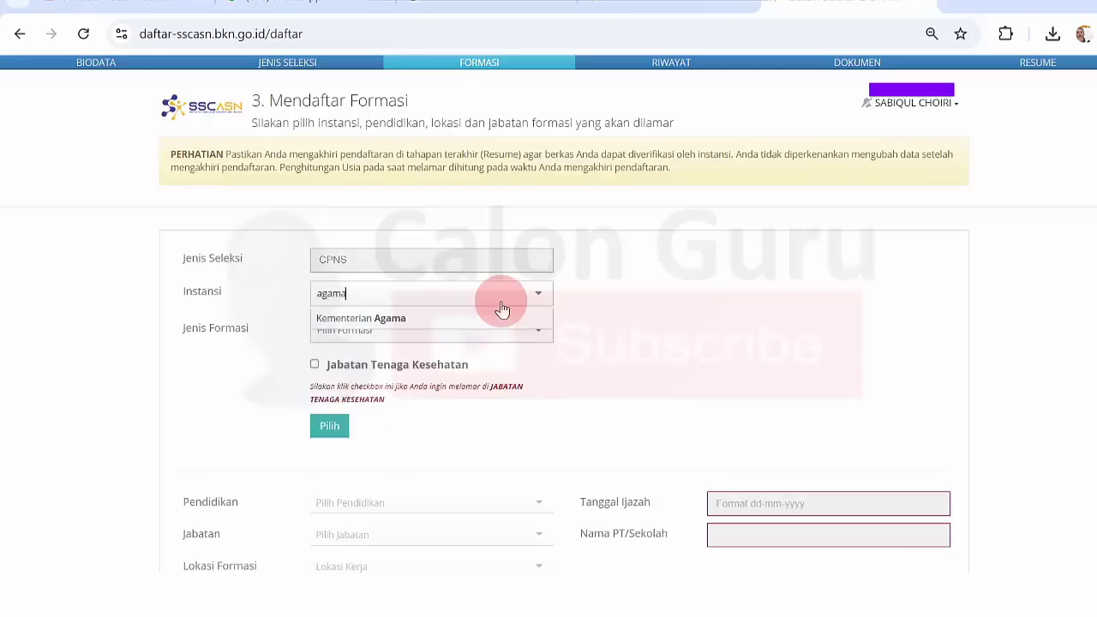
pyautogui.click(485, 314)
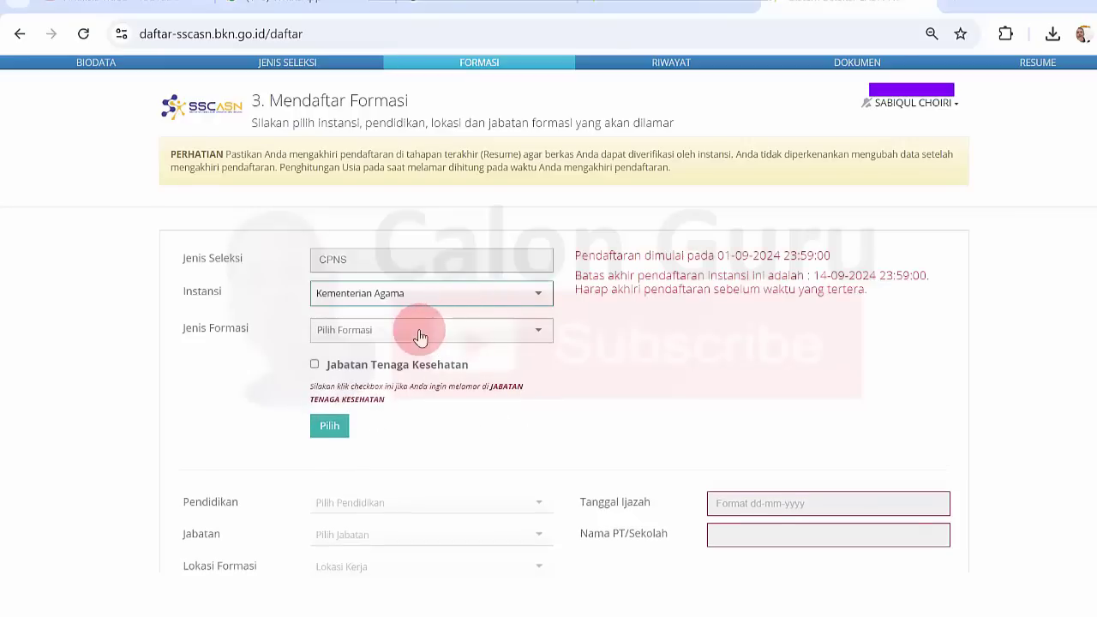
pyautogui.click(420, 335)
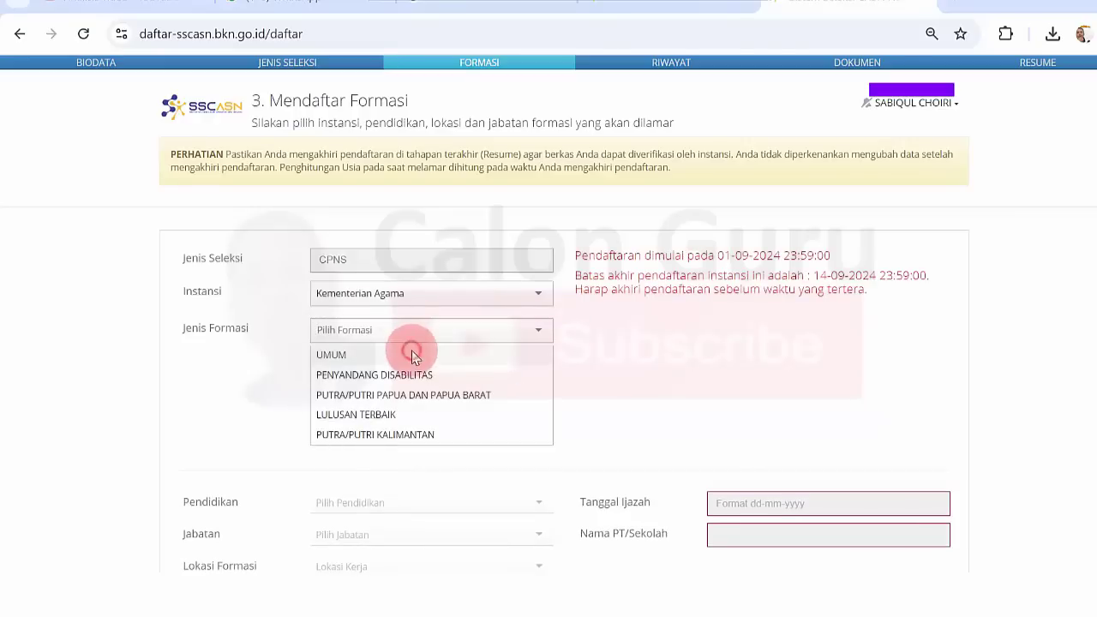
pyautogui.click(412, 355)
pyautogui.click(332, 426)
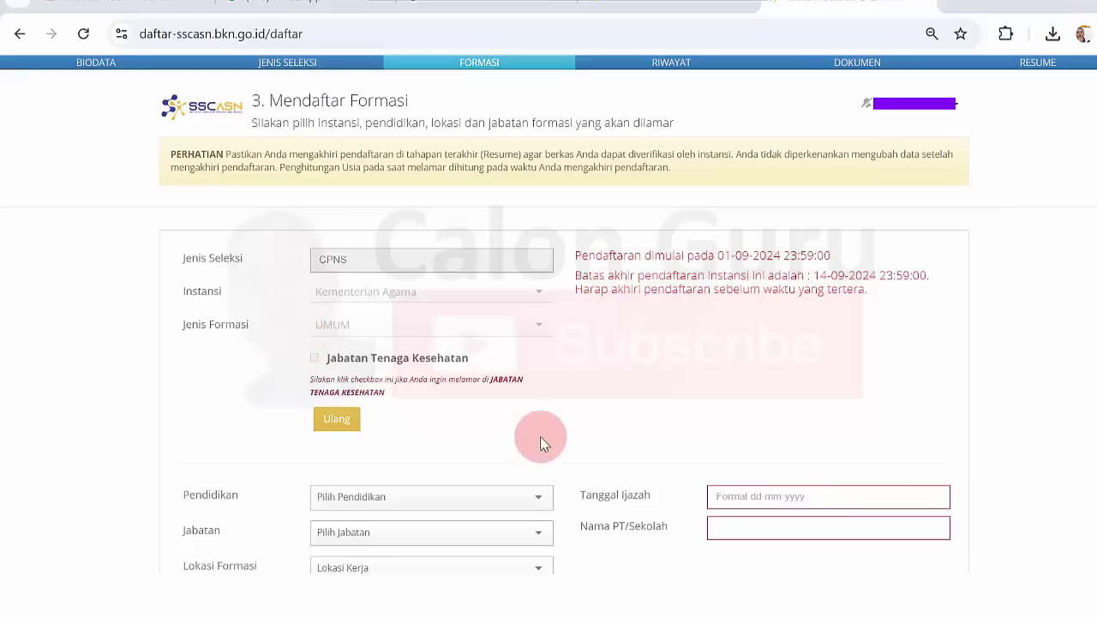
# Set Pendidikan to S-1 PENDIDIKAN AGAMA ISLAM
pyautogui.click(472, 507)
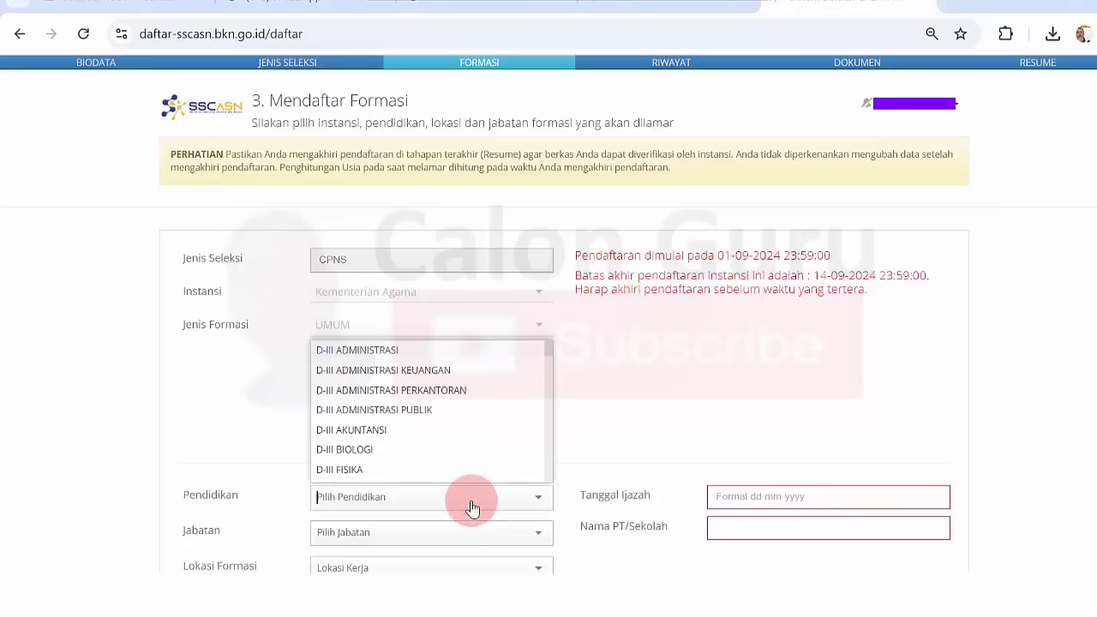
pyautogui.write('pend')
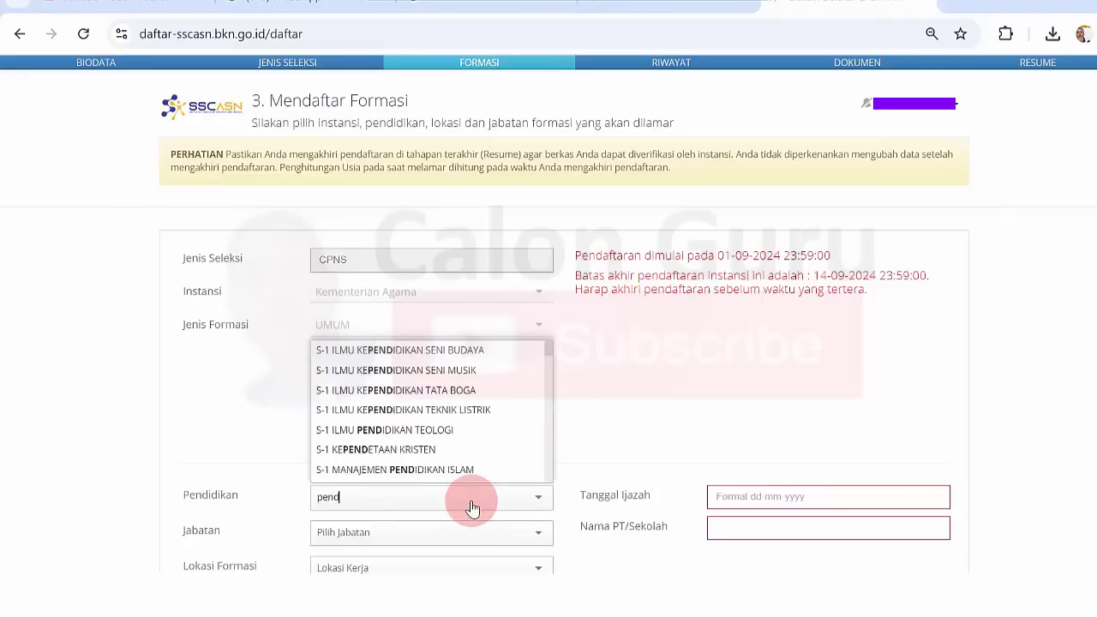
pyautogui.write('idi')
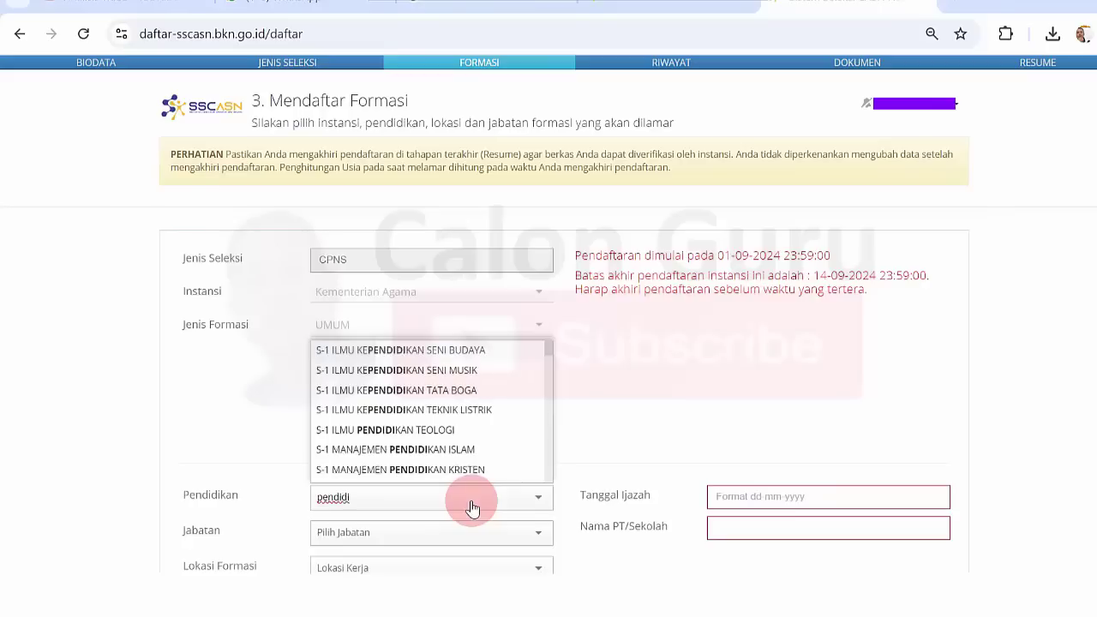
pyautogui.press('BackSpace')
pyautogui.write('ikan ')
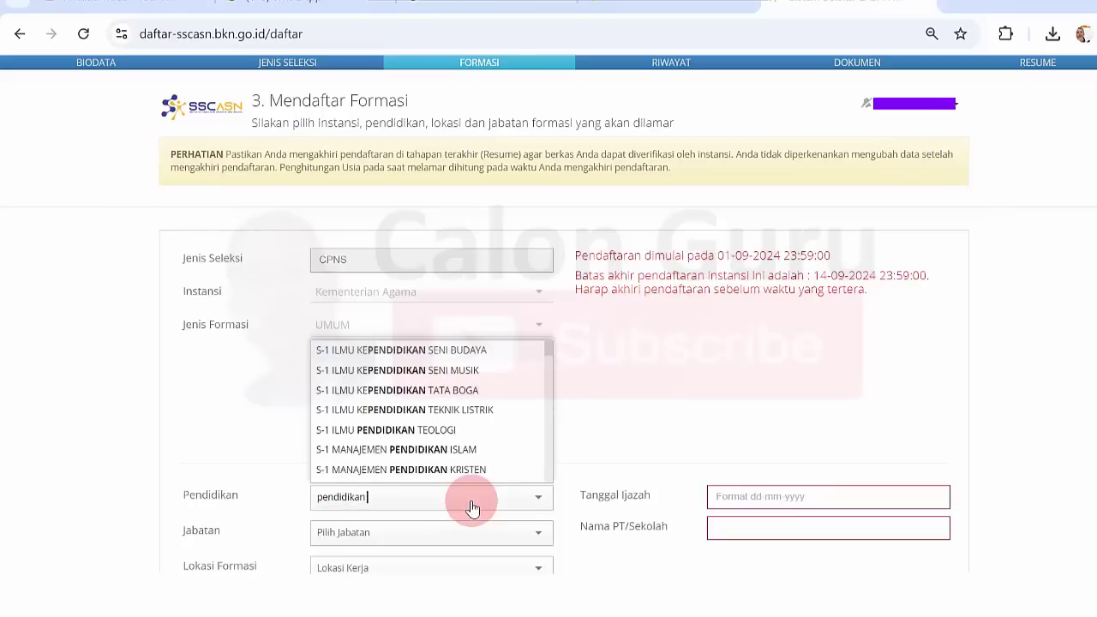
pyautogui.write('aga')
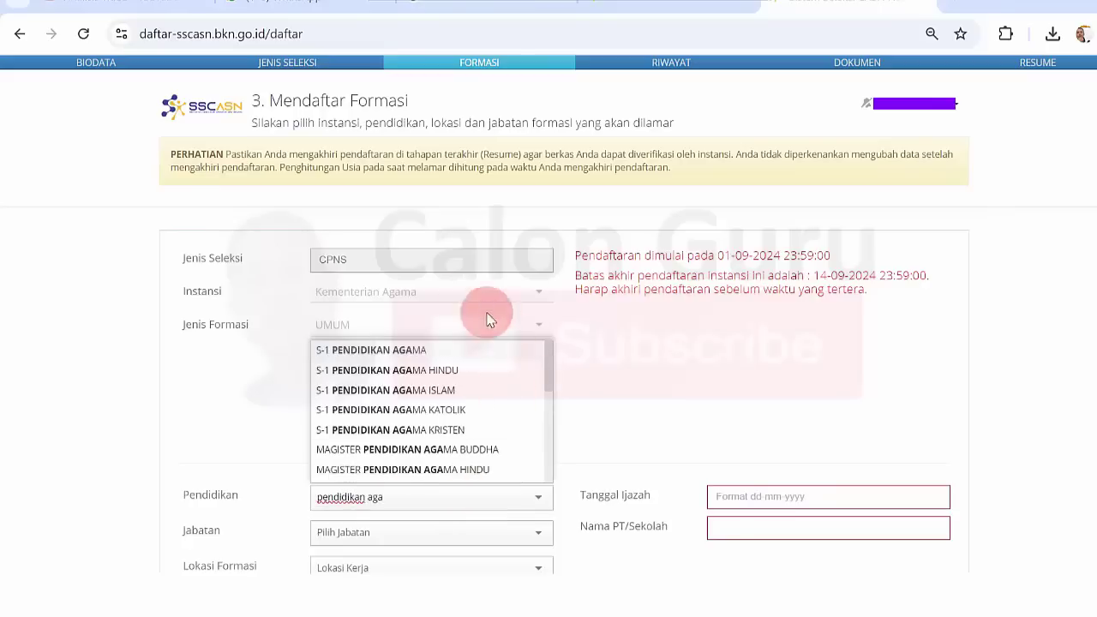
pyautogui.click(421, 390)
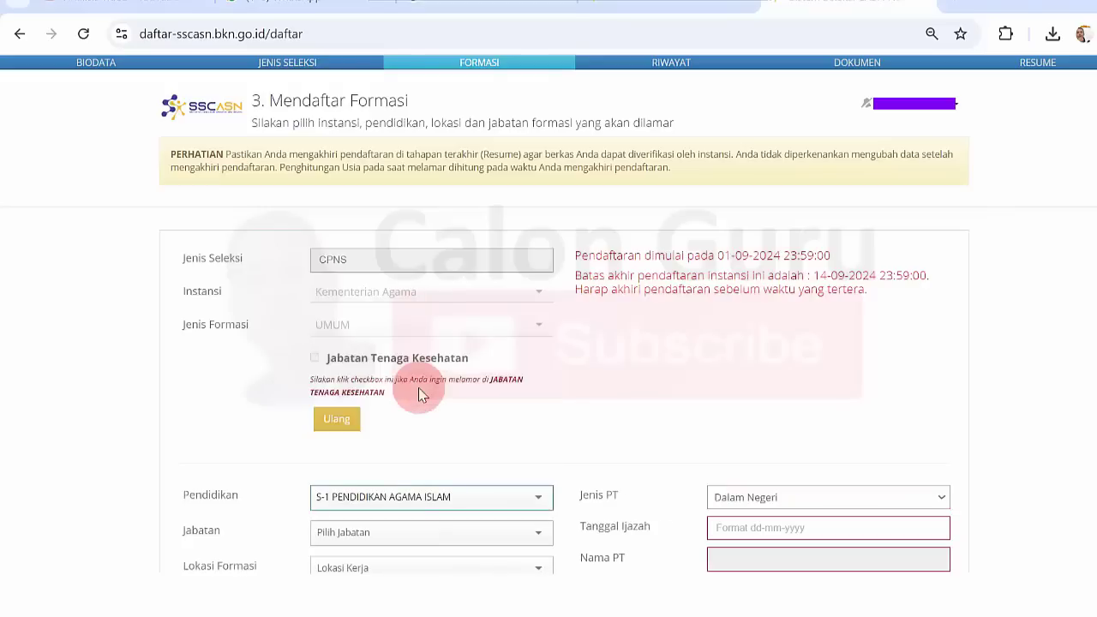
# Set Jabatan to GURU AHLI PERTAMA - GURU AKIDAH AKHLAQ and Lokasi Formasi to KANWIL KEMENTERIAN AGAMA PROVINSI JAWA TIMUR
pyautogui.click(436, 539)
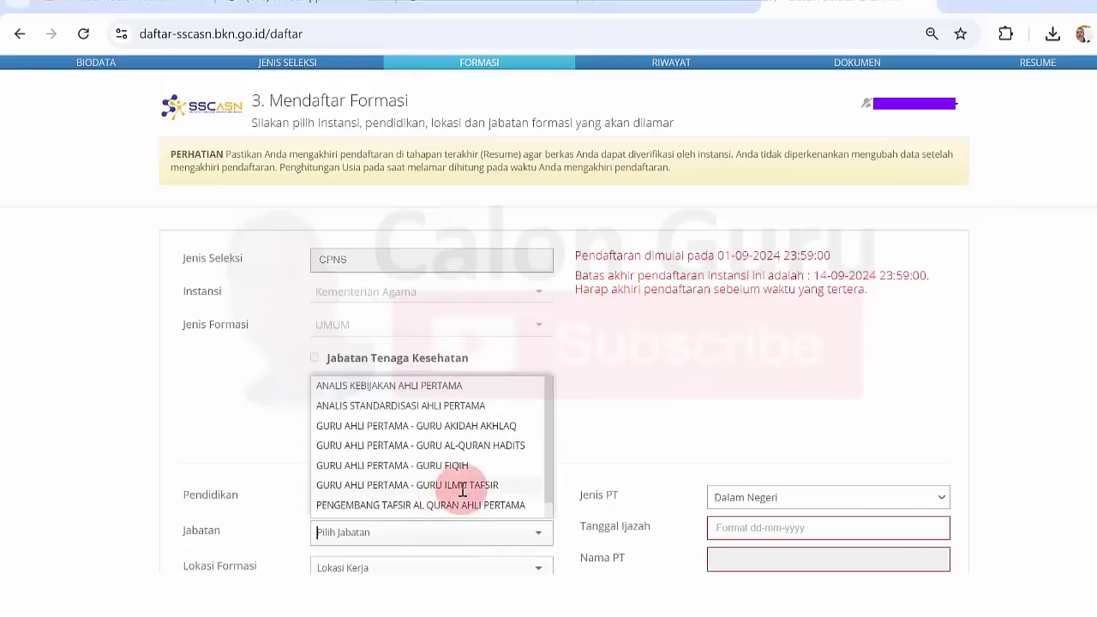
pyautogui.click(449, 425)
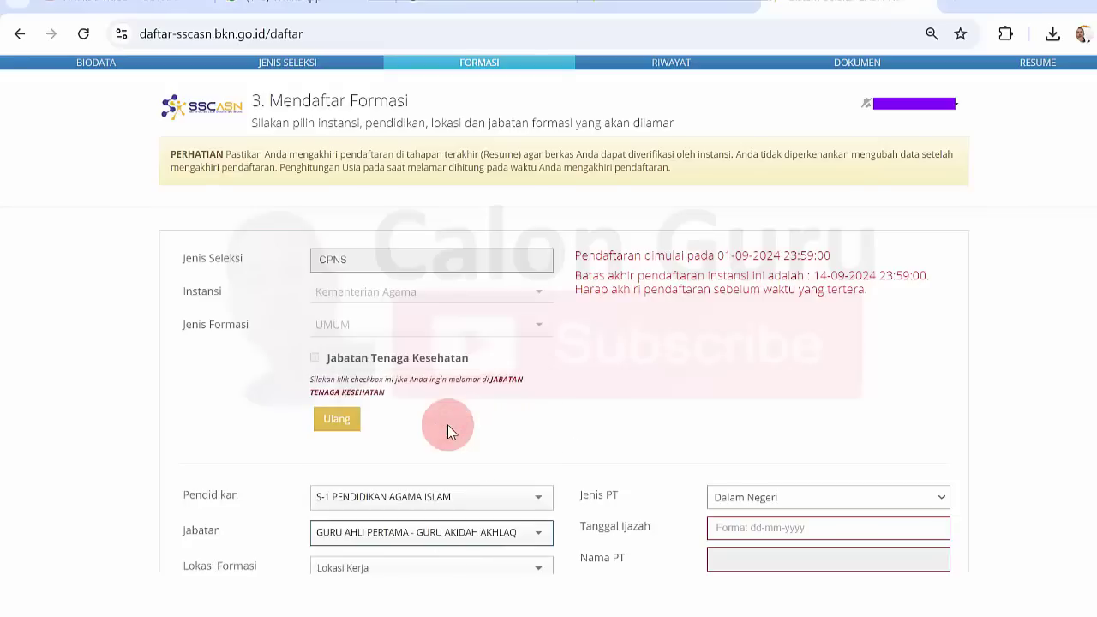
pyautogui.click(522, 568)
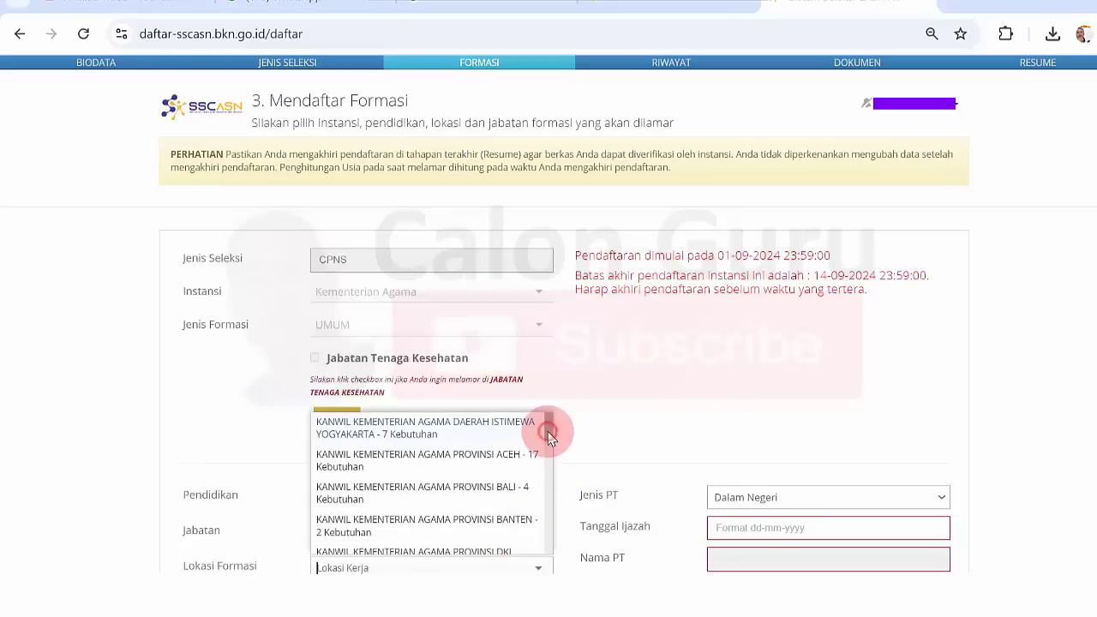
pyautogui.moveTo(549, 435); pyautogui.dragTo(548, 428)
pyautogui.write('ti')
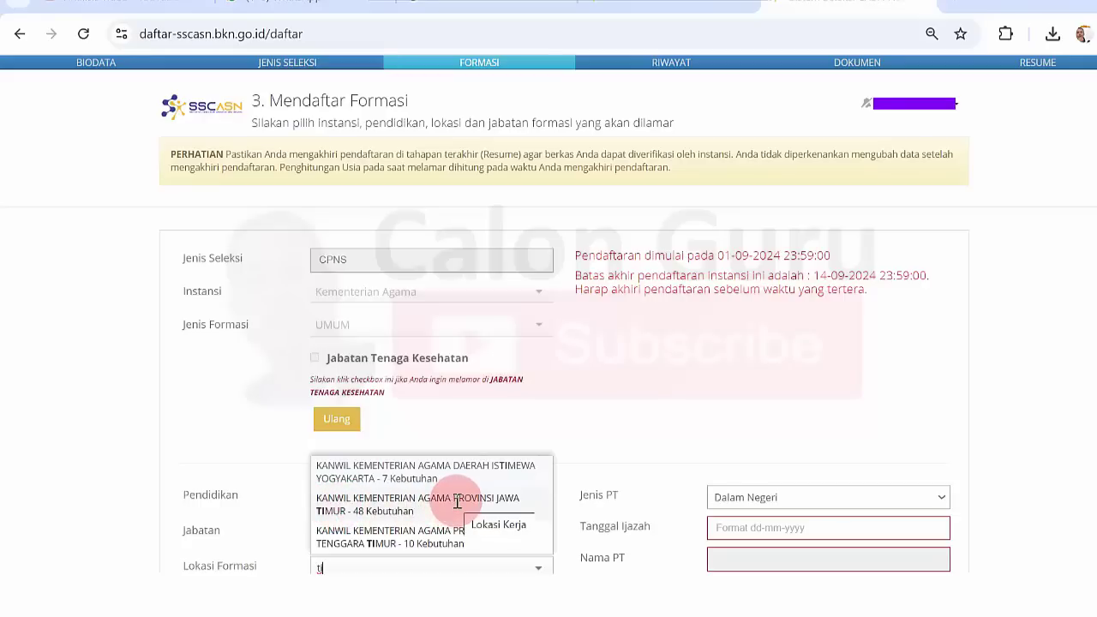
pyautogui.click(408, 506)
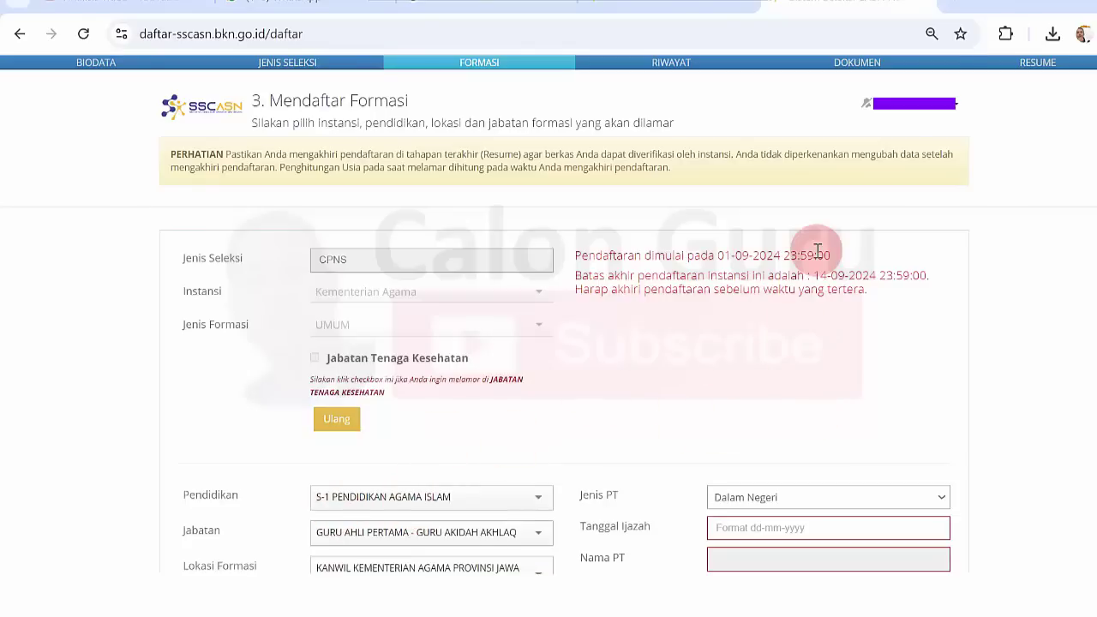
# Select Dalam Negeri as the Lokasi Ujian for the chosen formation
pyautogui.scroll(-1, 548, 343)
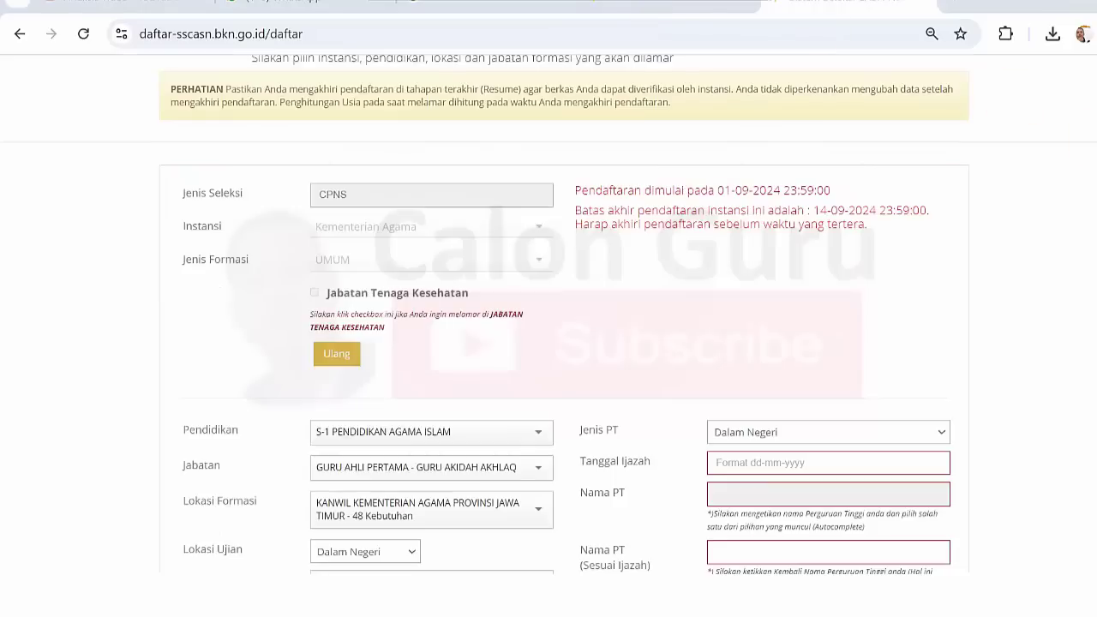
pyautogui.scroll(-3, 549, 315)
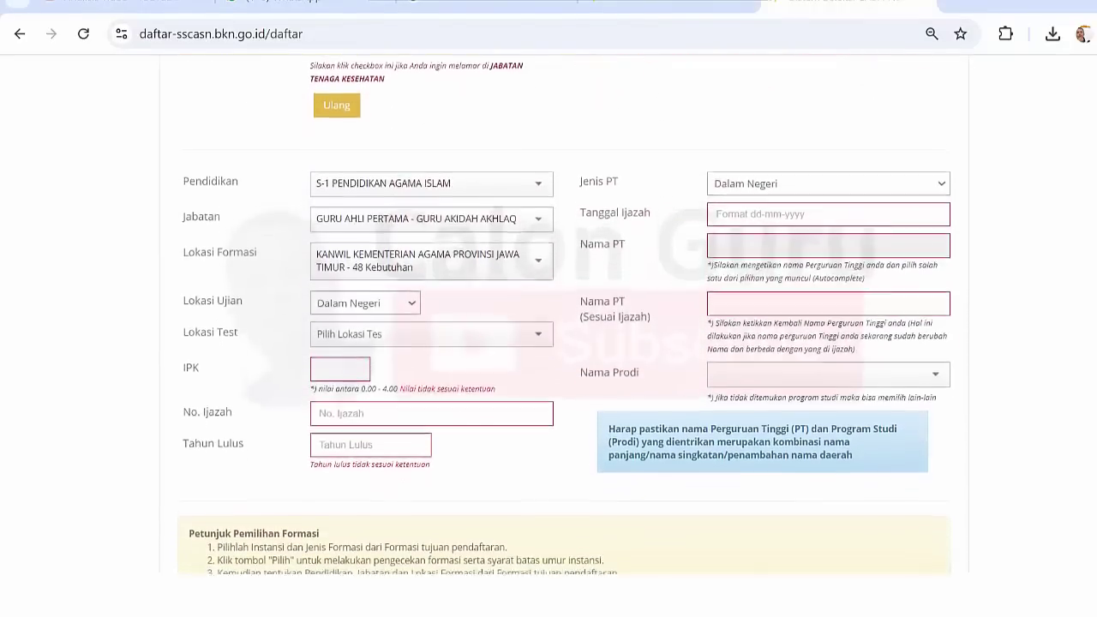
pyautogui.scroll(-1, 549, 316)
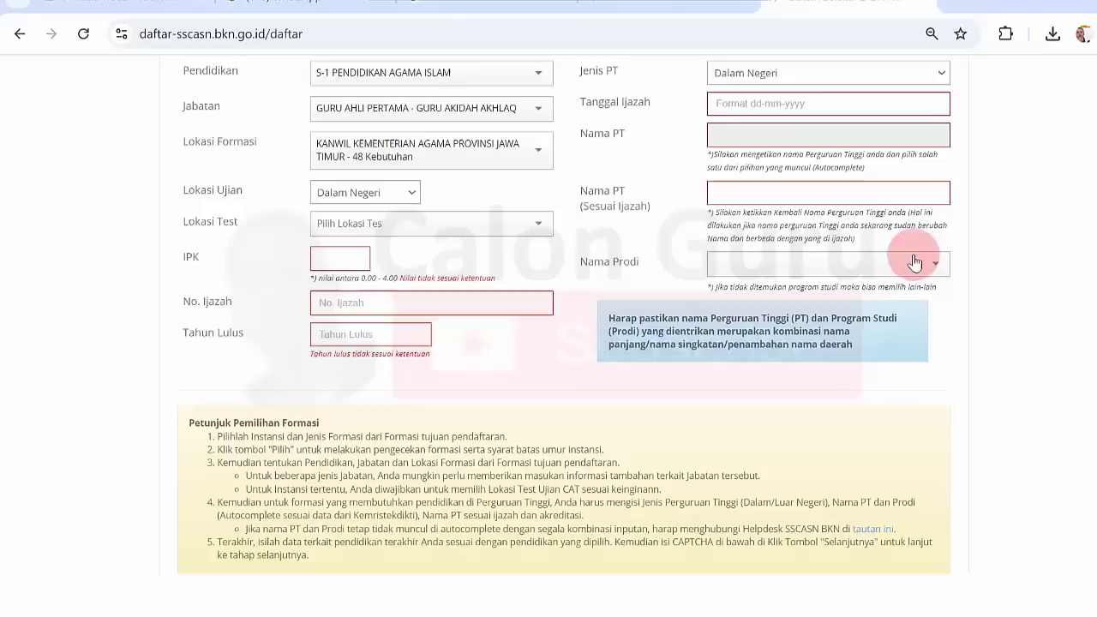
pyautogui.scroll(-1, 367, 228)
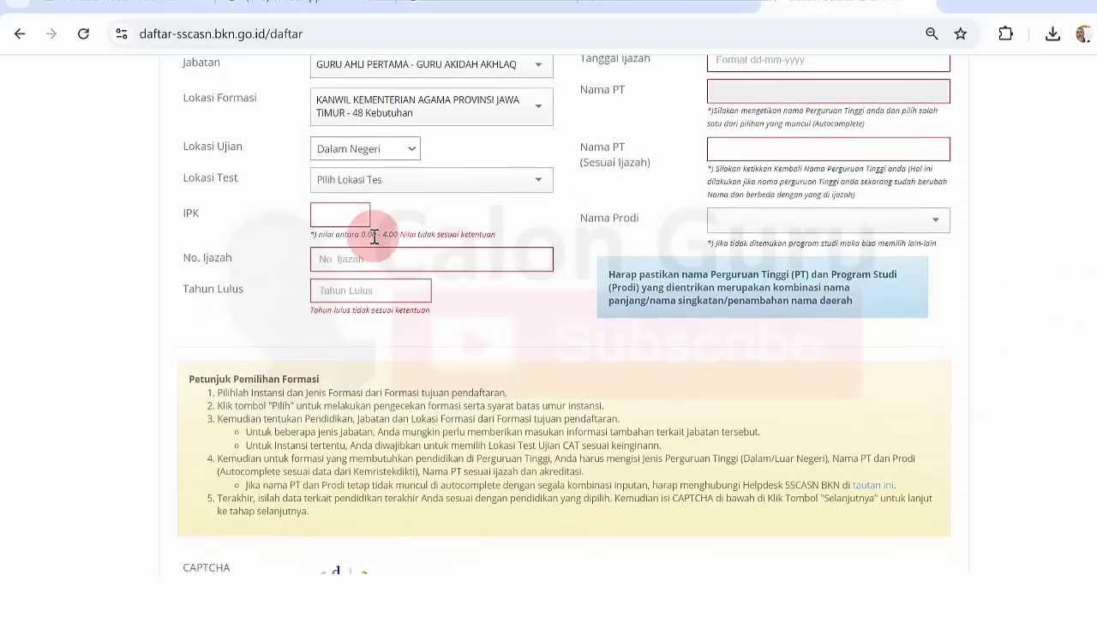
pyautogui.click(412, 152)
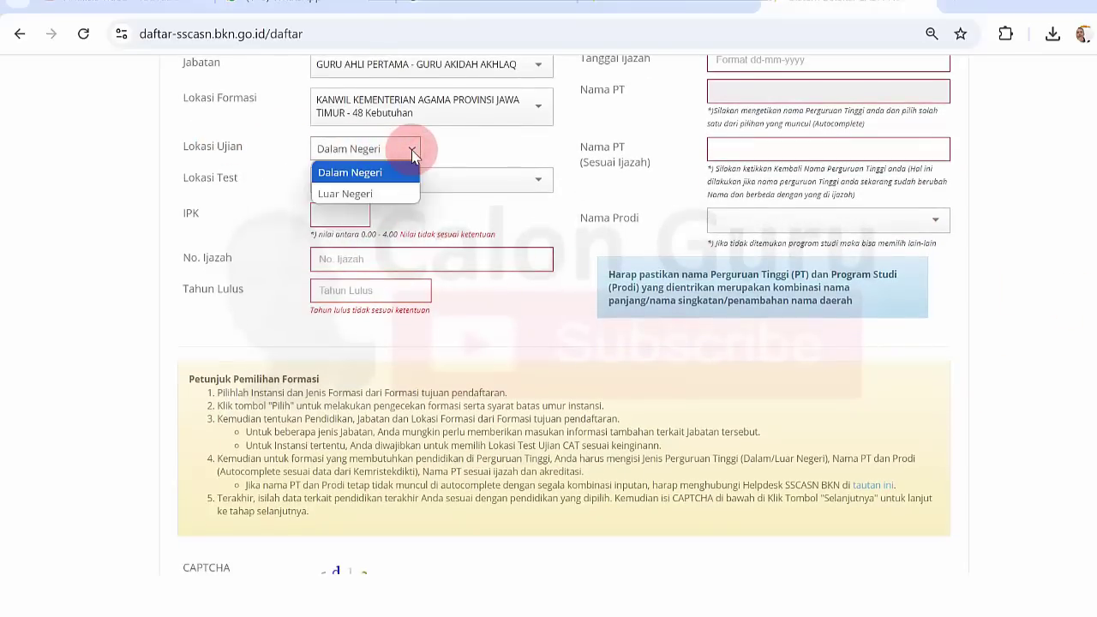
pyautogui.click(364, 172)
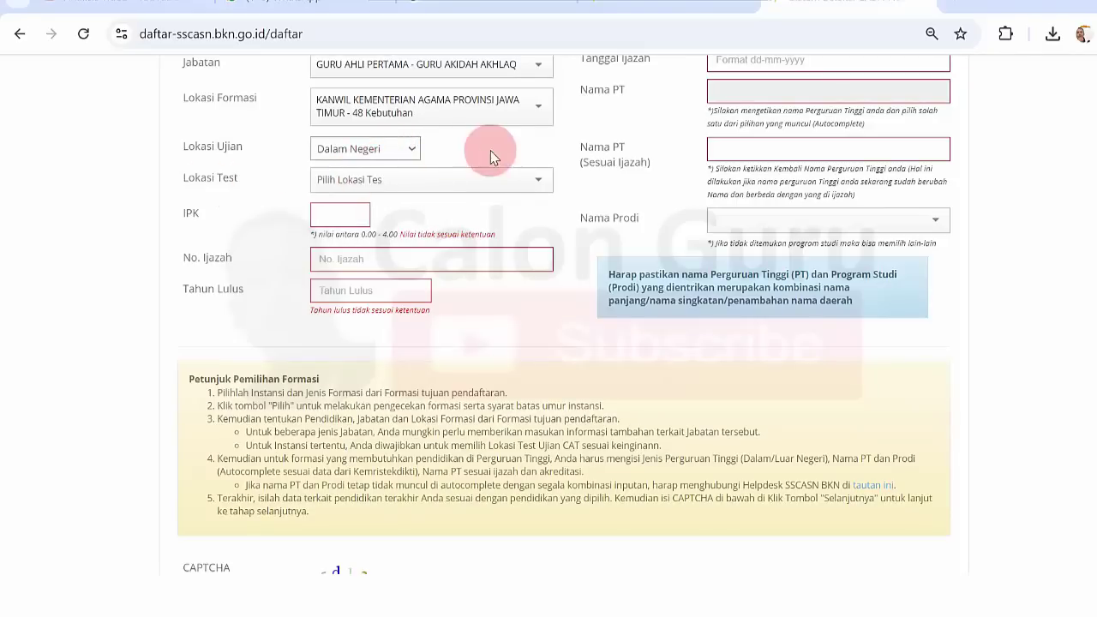
# Set Lokasi Test to Lokasi BKN Madiun
pyautogui.click(505, 184)
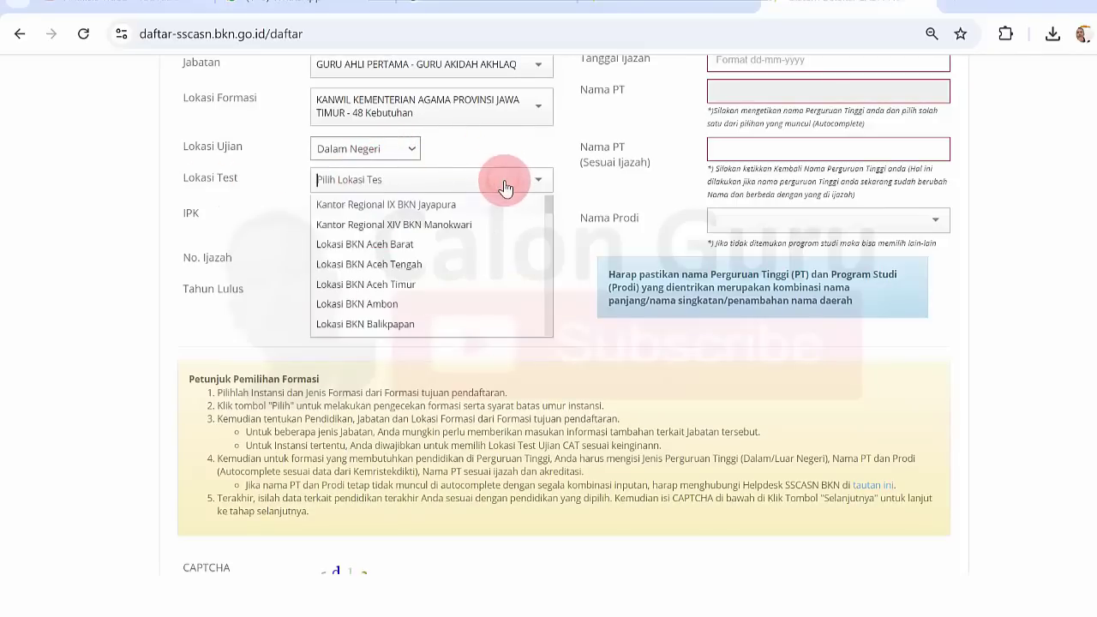
pyautogui.click(456, 187)
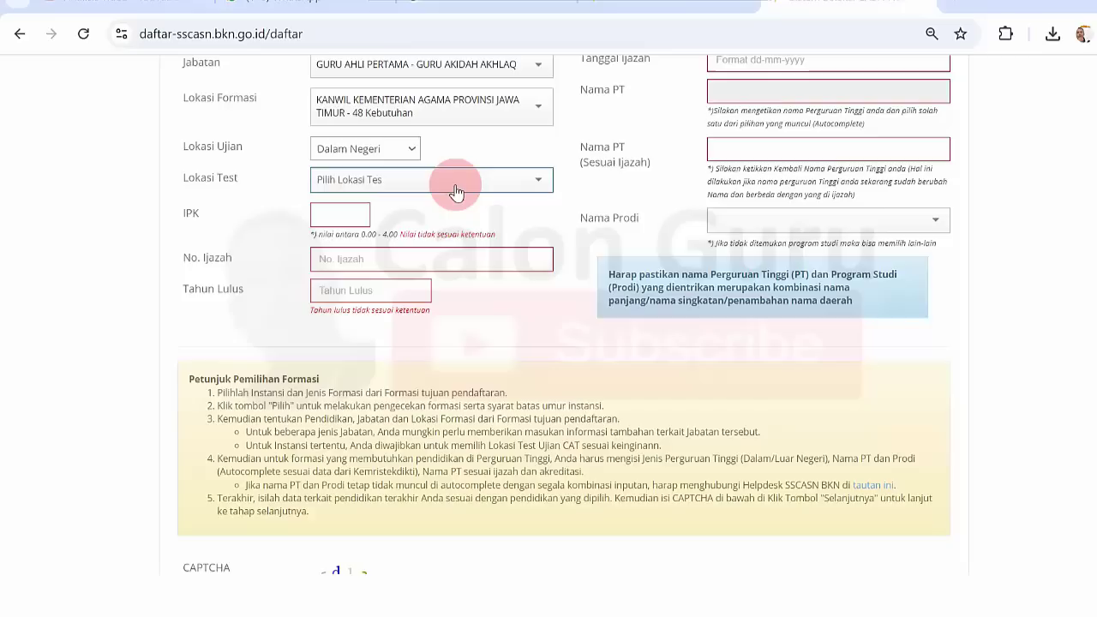
pyautogui.click(455, 188)
pyautogui.write('ma')
pyautogui.press('BackSpace')
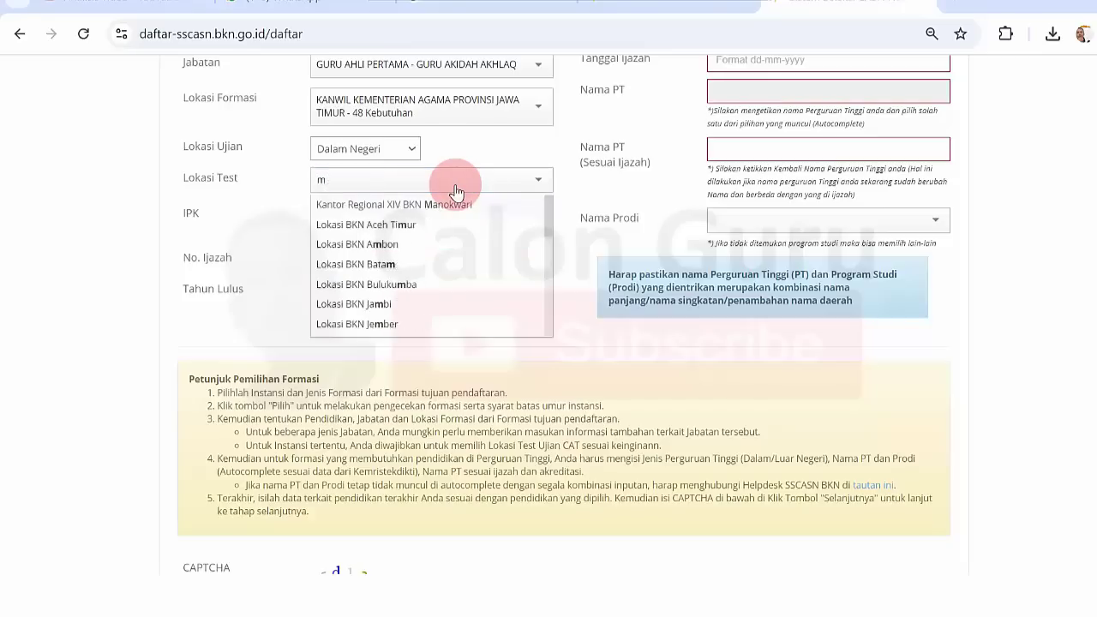
pyautogui.press('BackSpace')
pyautogui.write('ngaw')
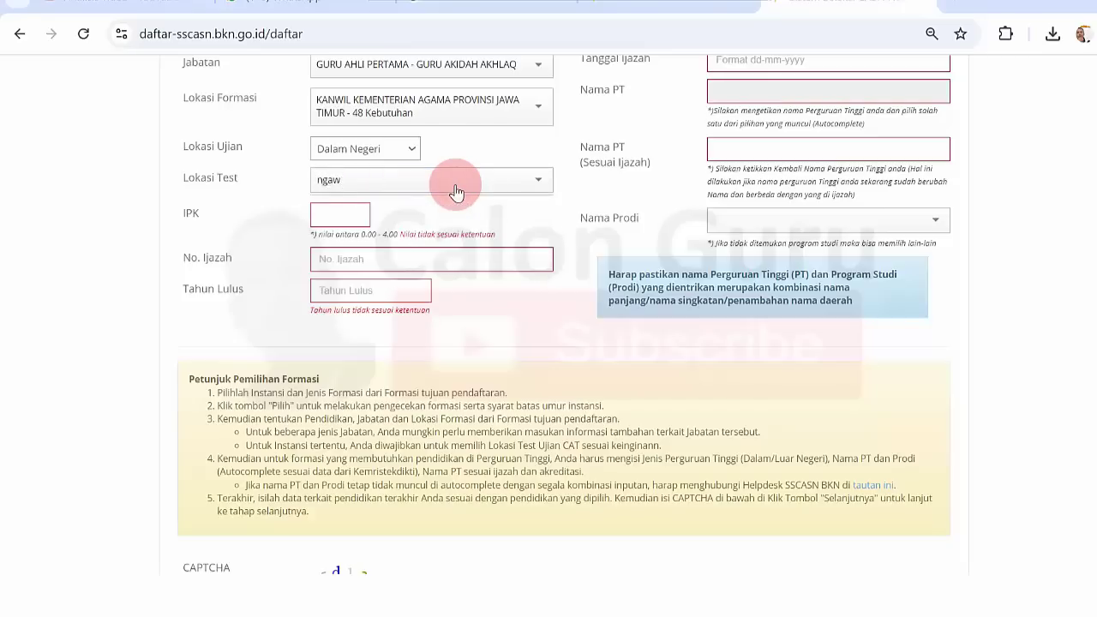
pyautogui.press('BackSpace')
pyautogui.press('BackSpace')
pyautogui.press('BackSpace')
pyautogui.press('BackSpace')
pyautogui.write('madi')
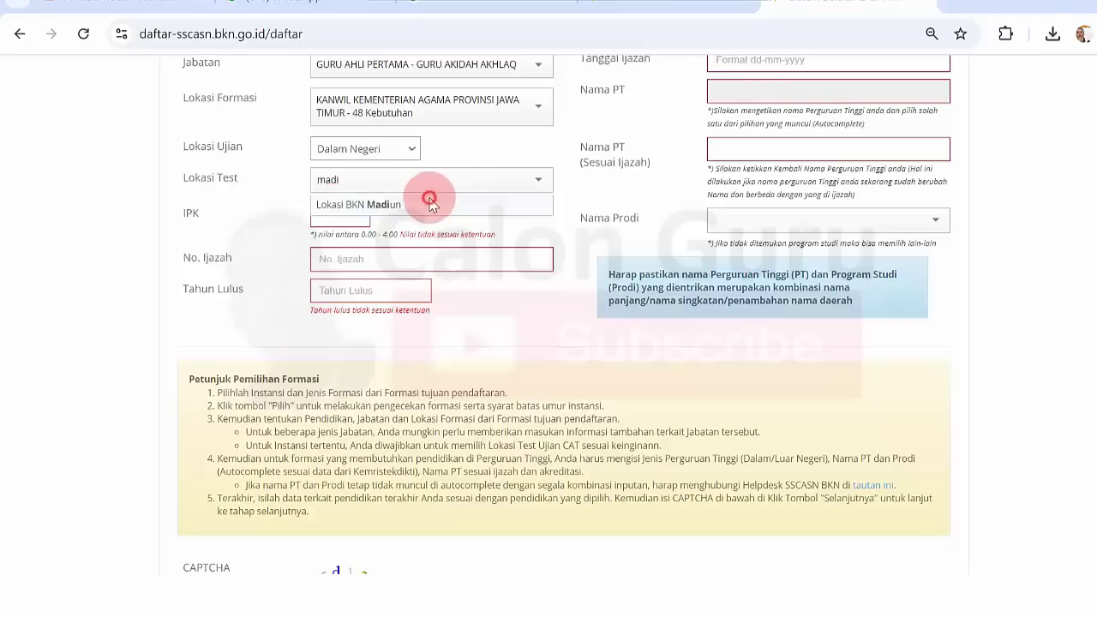
pyautogui.click(429, 204)
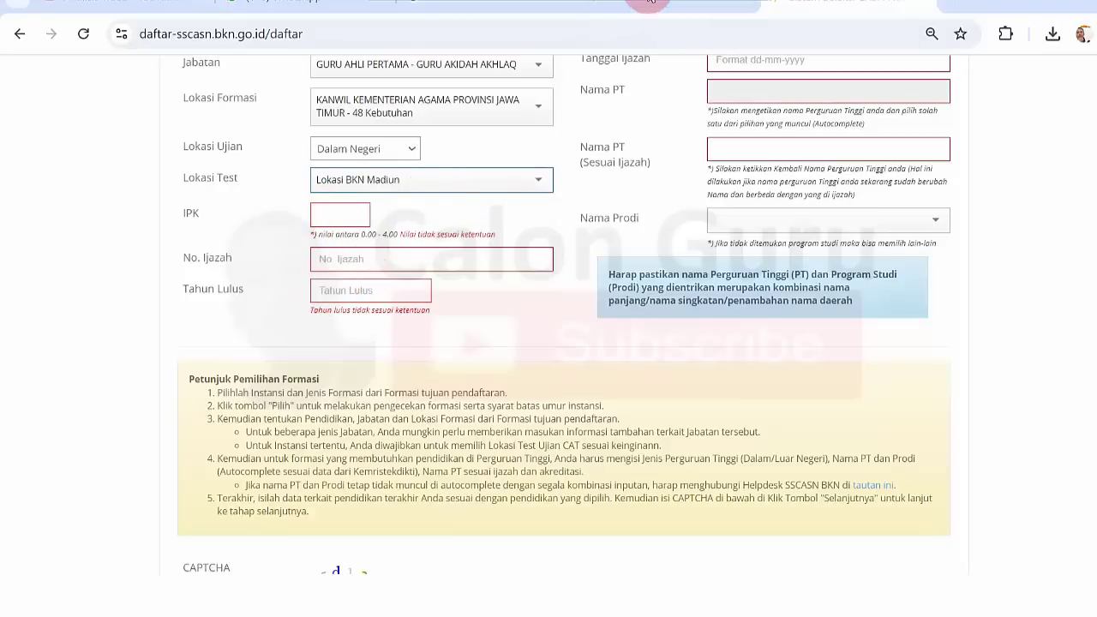
# Complete the diploma details with IPK 3.41, the No. Ijazah, Tahun Lulus 2020, Jenis PT Dalam Negeri and the Tanggal Ijazah
pyautogui.click(337, 217)
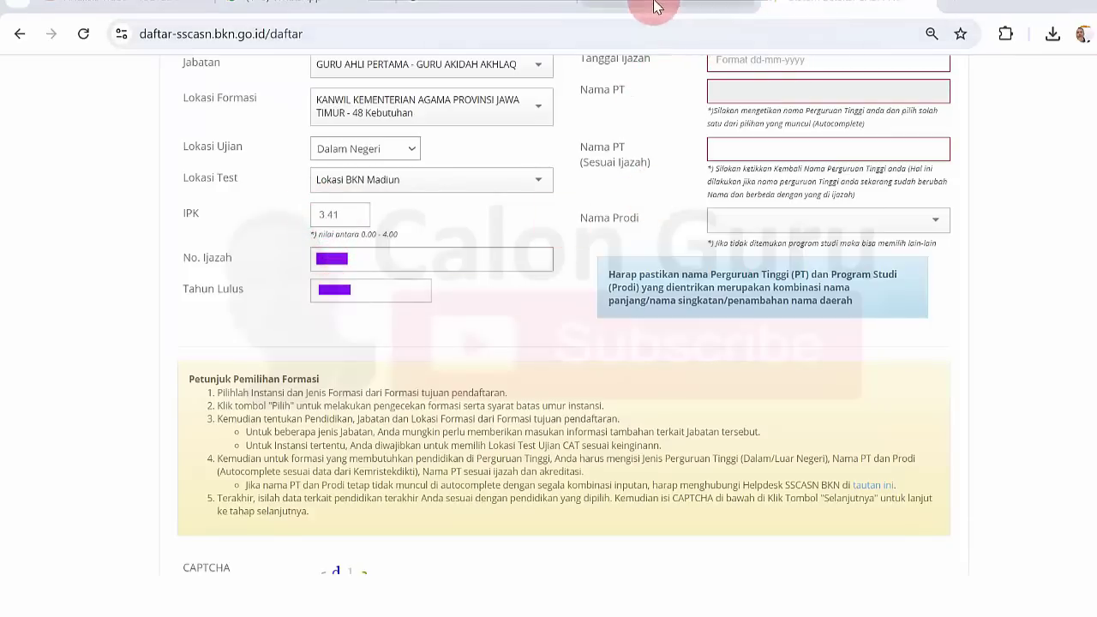
pyautogui.scroll(1, 652, 2)
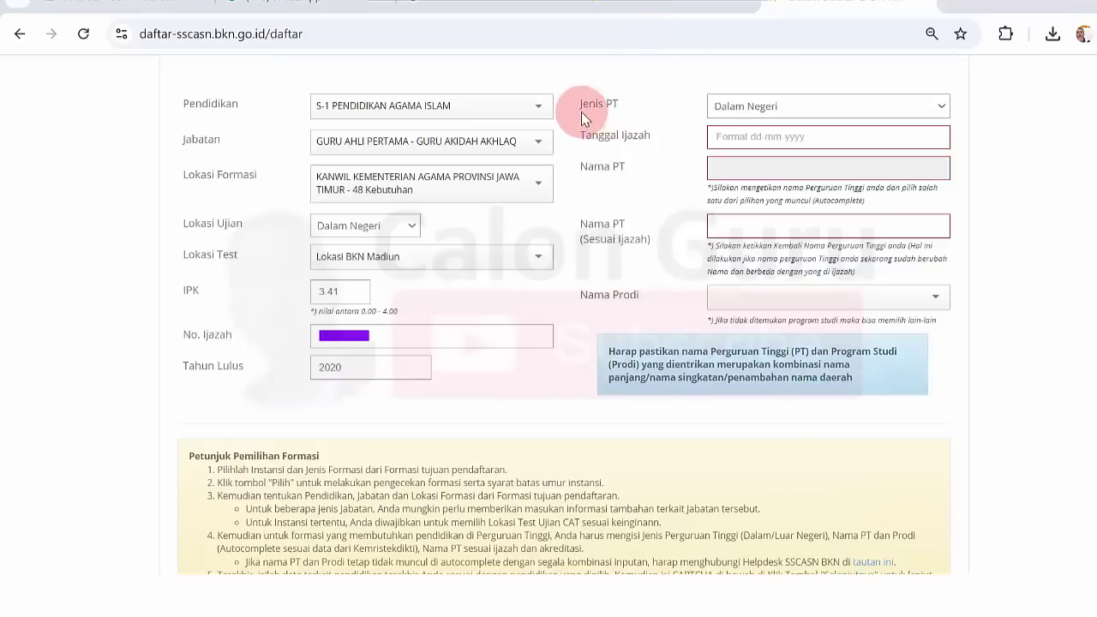
pyautogui.click(792, 107)
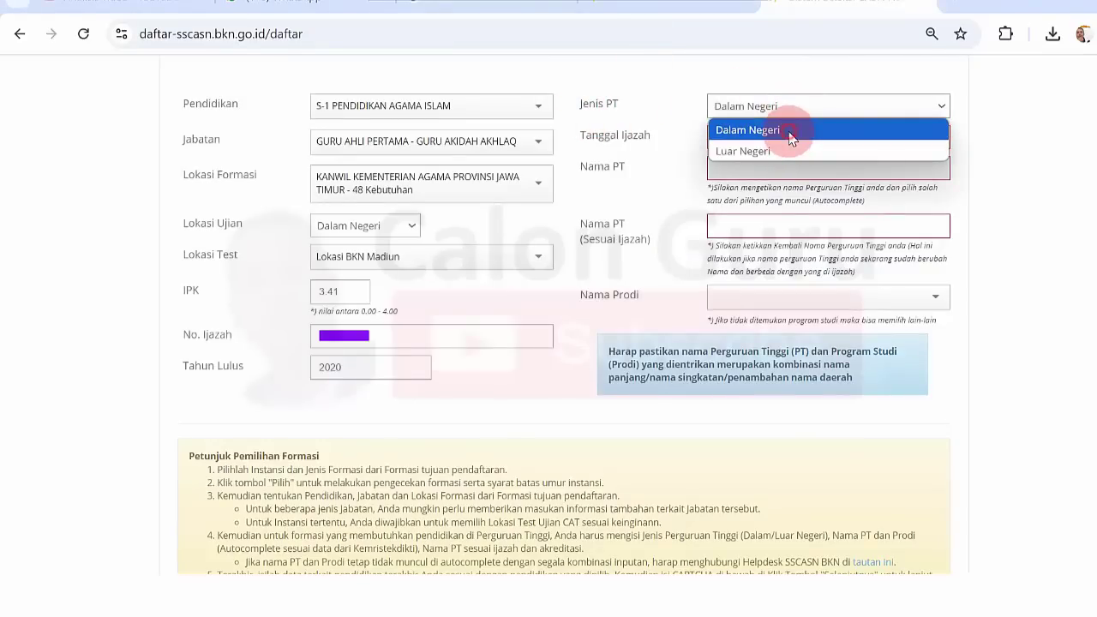
pyautogui.click(790, 135)
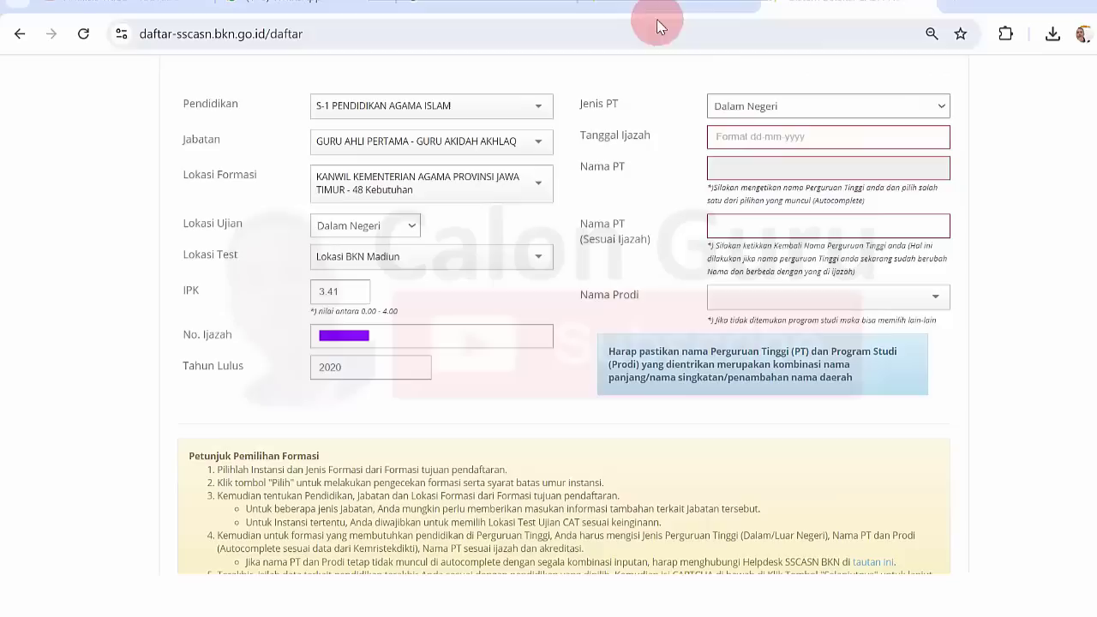
pyautogui.click(710, 132)
pyautogui.hotkey('ctrl', 'v')
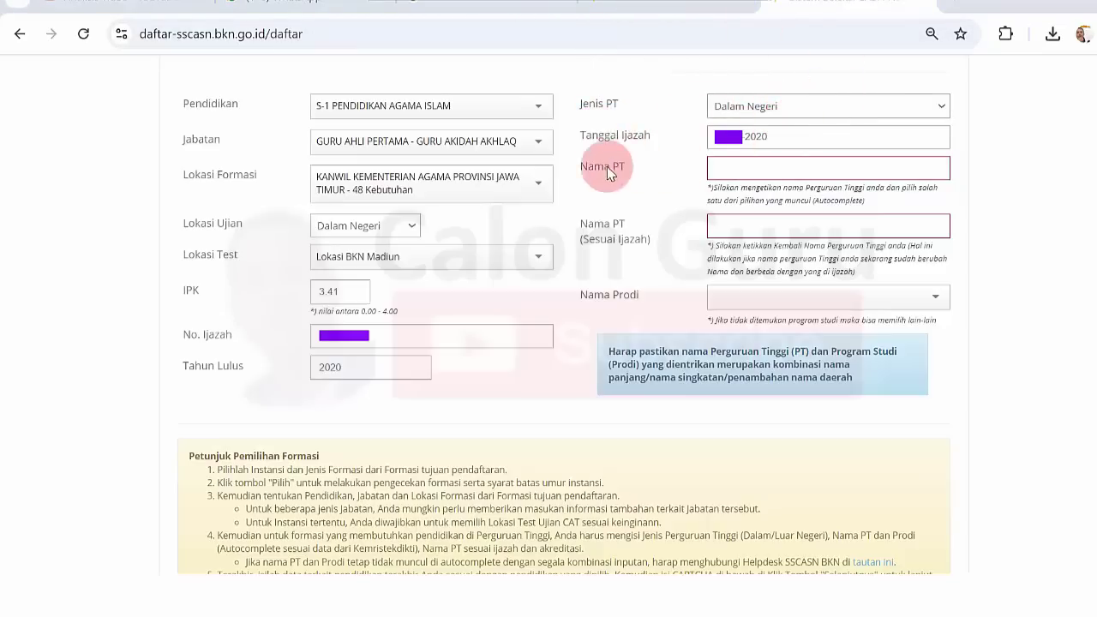
# Set both Nama PT and Nama PT (Sesuai Ijazah) to Sekolah Tinggi Ilmu Tarbiyah Muhammadiyah Tempurejo Ngawi
pyautogui.click(734, 167)
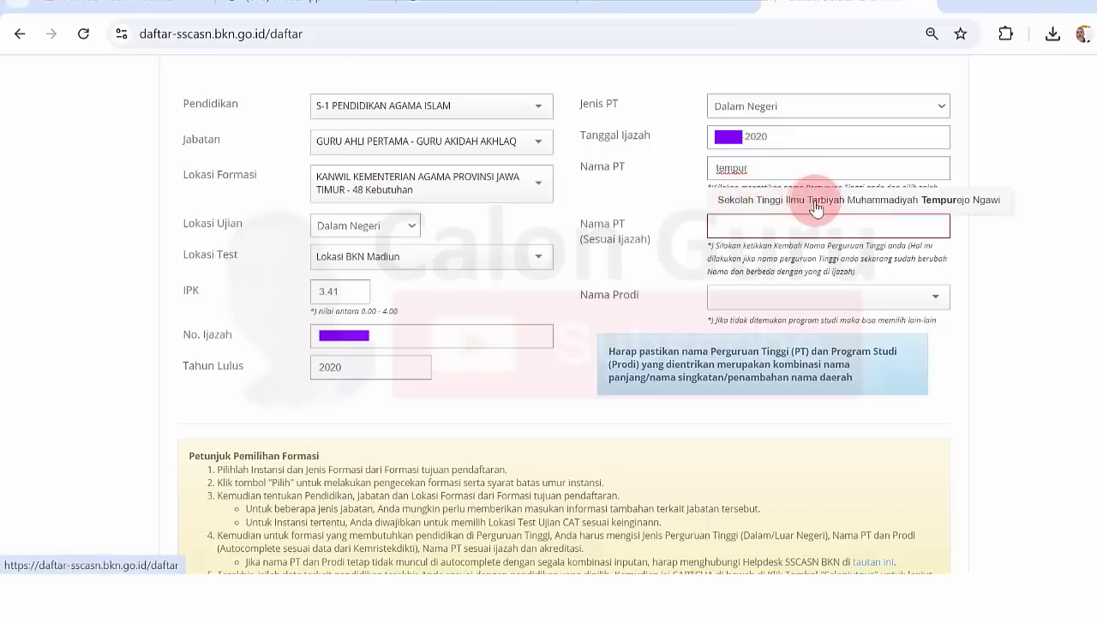
pyautogui.click(819, 202)
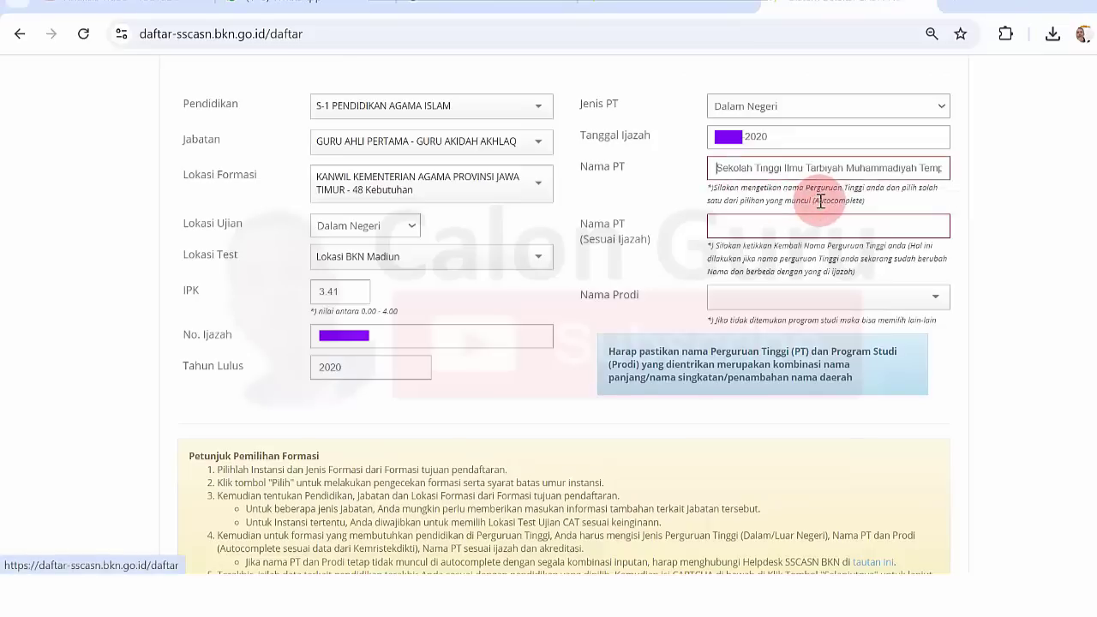
pyautogui.tripleClick(891, 175)
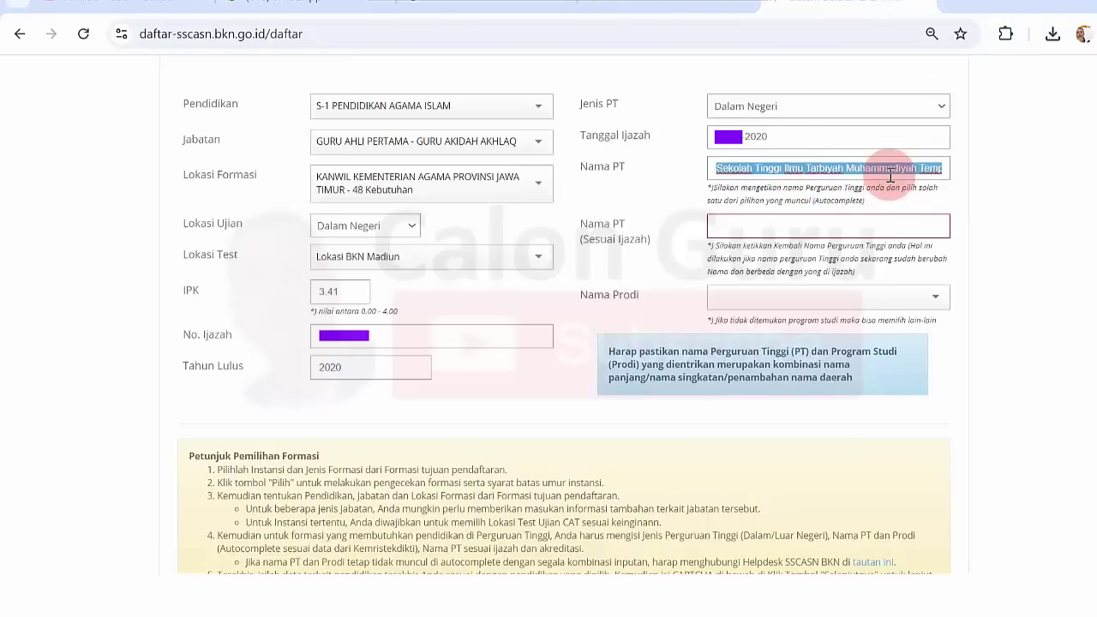
pyautogui.click(776, 237)
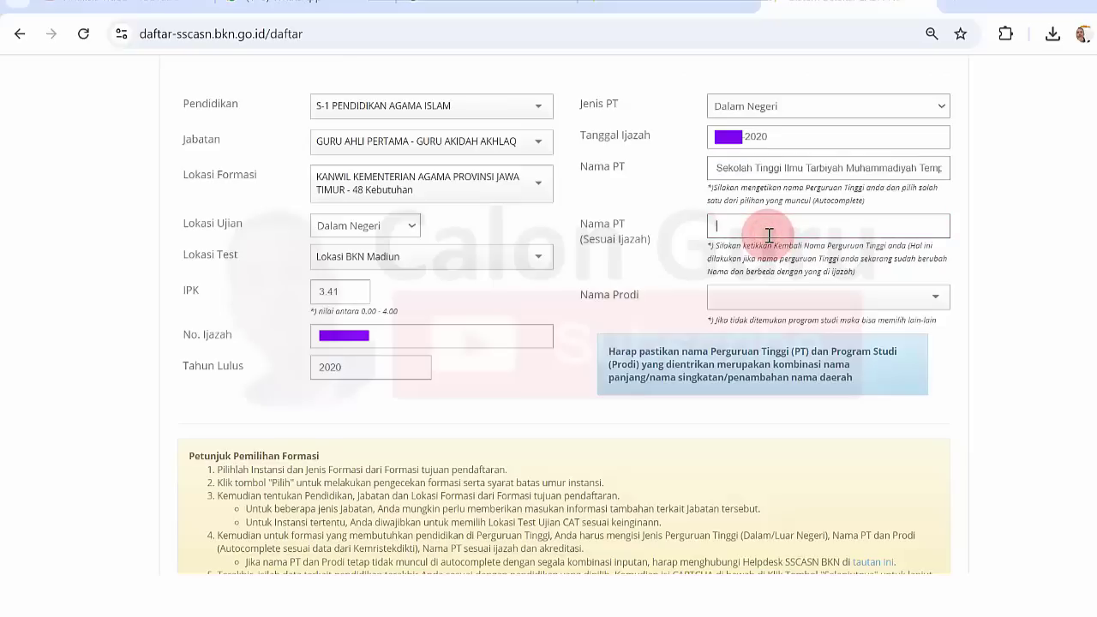
pyautogui.write('Sekolah Tinggi Ilmu Tarbiyah Muhammadiyah Tempurejo Ngawi')
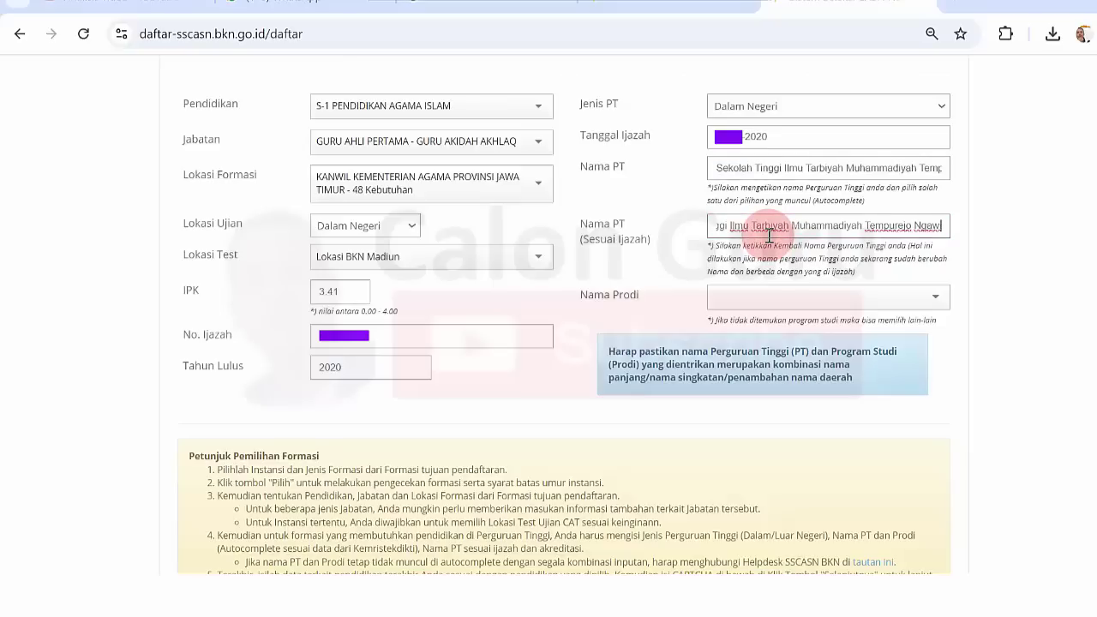
pyautogui.click(1003, 205)
pyautogui.click(877, 228)
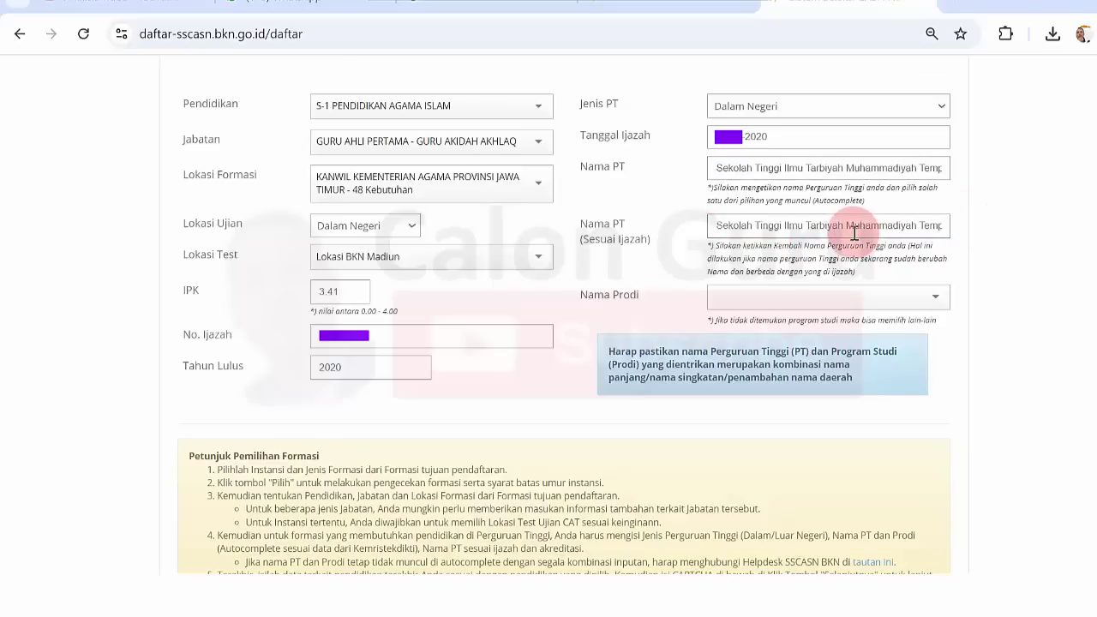
# Set Nama Prodi to S1 Pendidikan Agama Islam
pyautogui.click(789, 302)
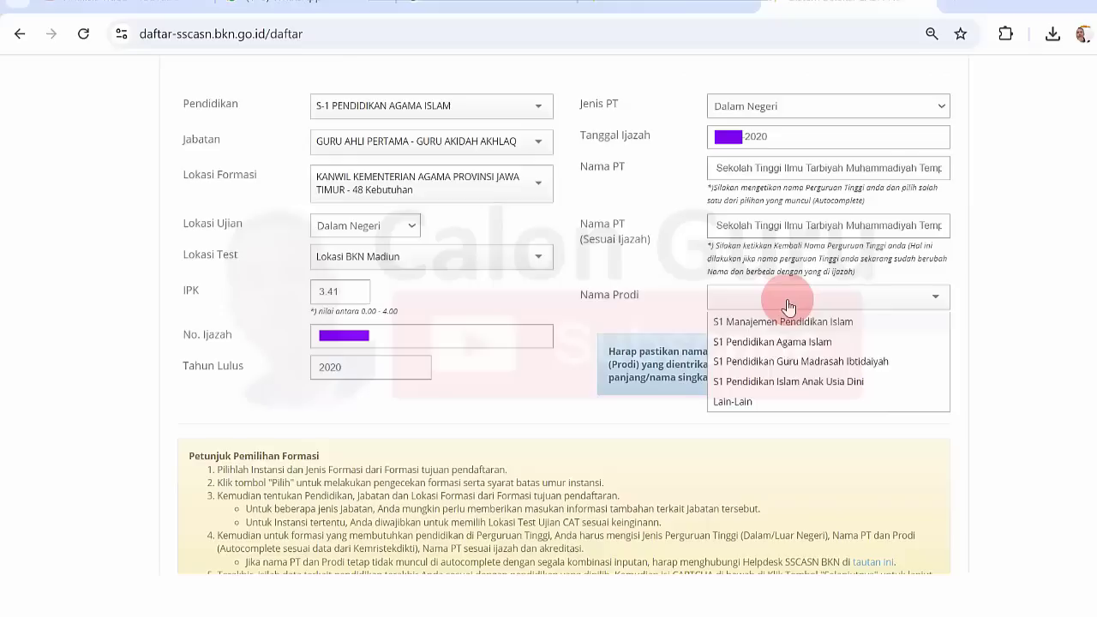
pyautogui.write('an Ag')
pyautogui.write('ama')
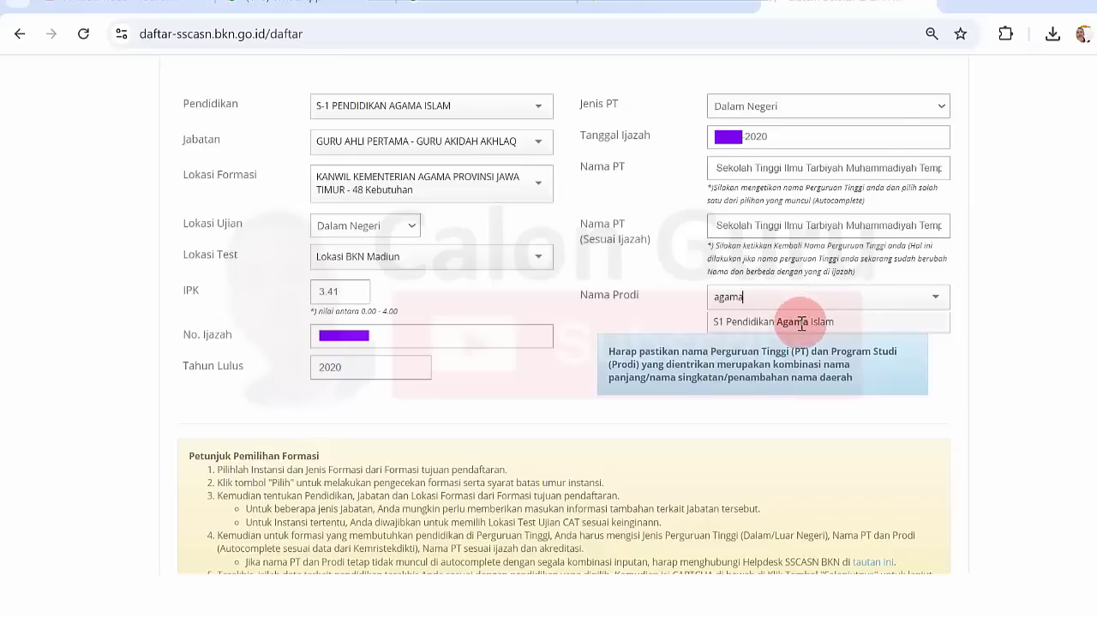
pyautogui.click(801, 322)
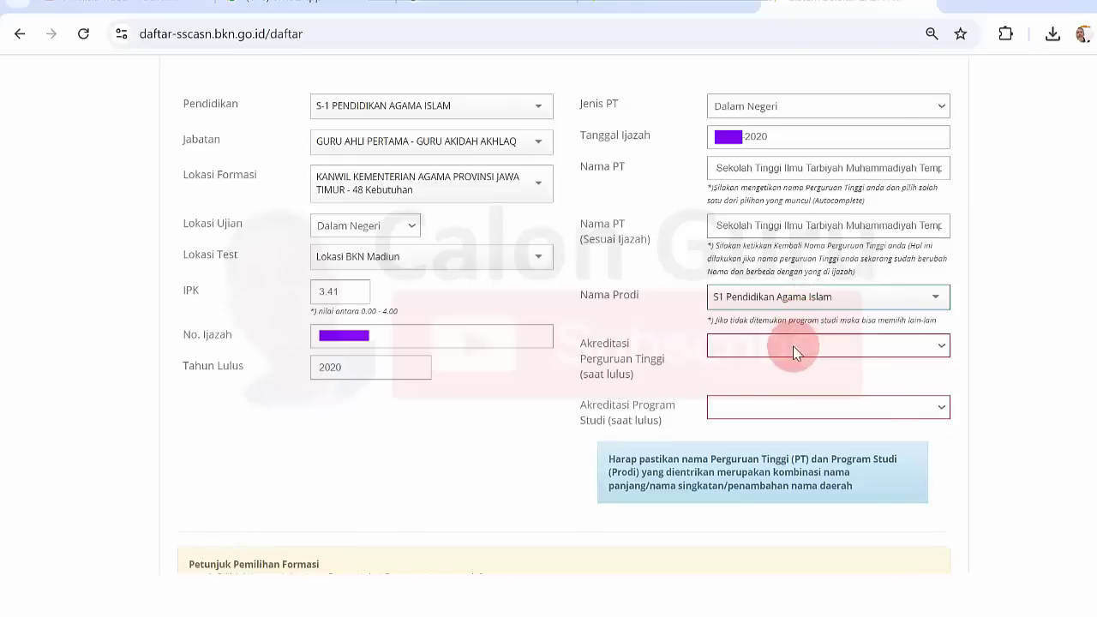
# Set Akreditasi Perguruan Tinggi and Akreditasi Program Studi (saat lulus) both to C/Baik
pyautogui.click(794, 346)
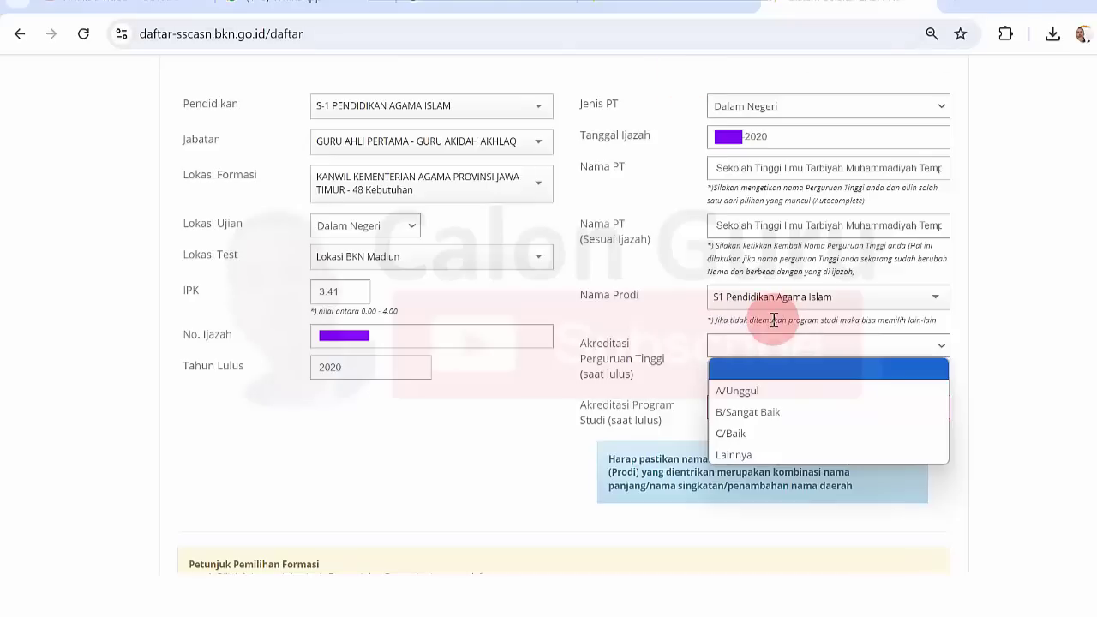
pyautogui.click(744, 434)
pyautogui.click(771, 412)
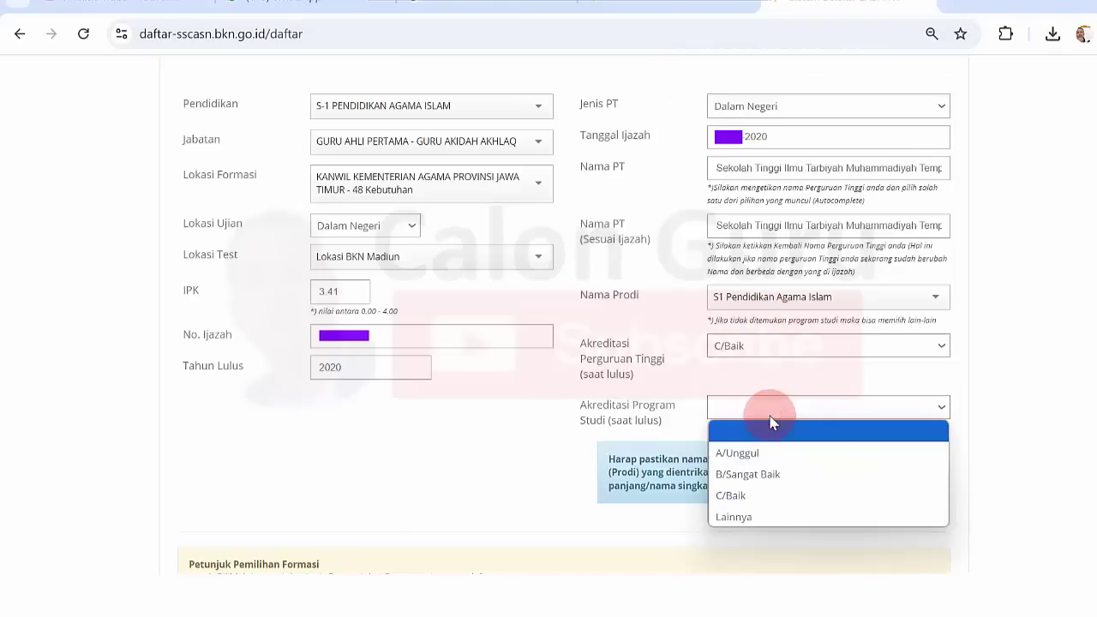
pyautogui.click(756, 499)
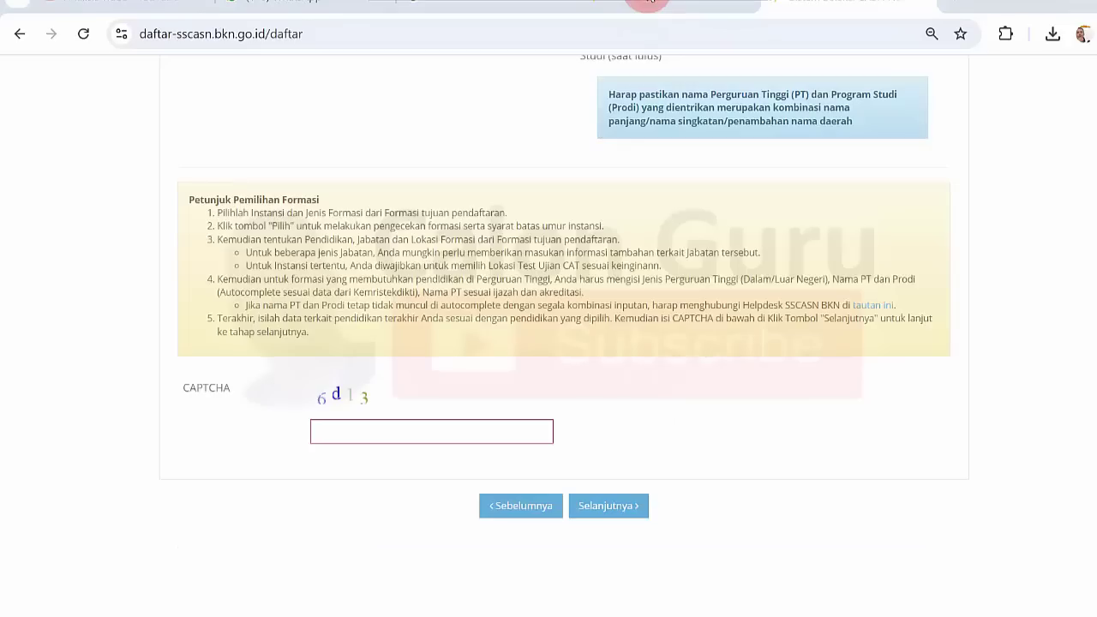
# Enter the CAPTCHA code and submit the formation data to continue to the Riwayat stage
pyautogui.click(337, 430)
pyautogui.write('6d1')
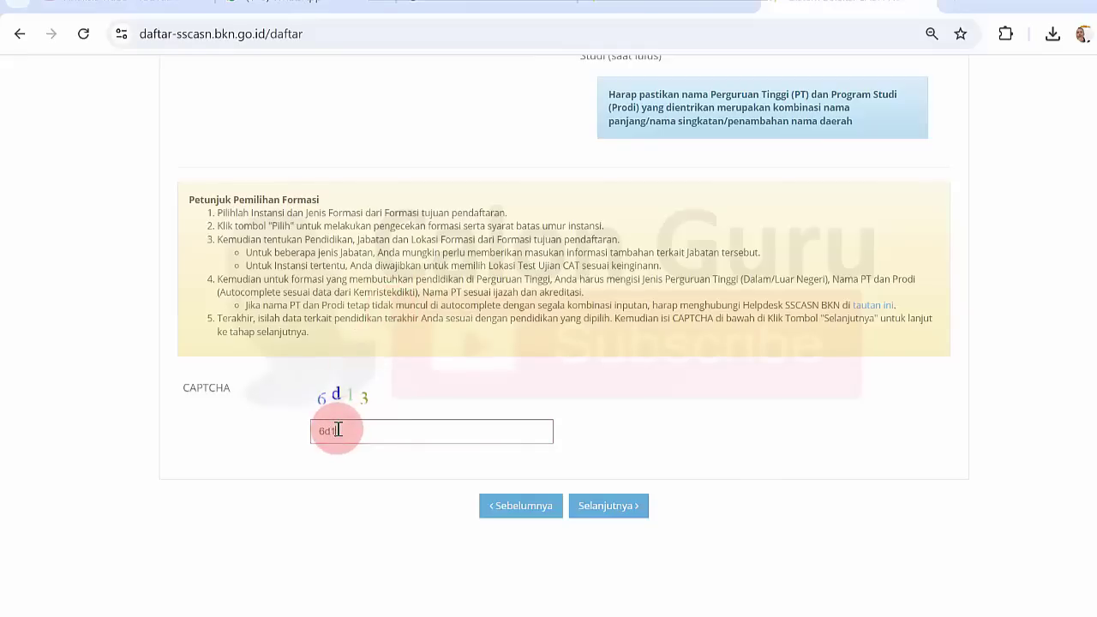
pyautogui.write('3')
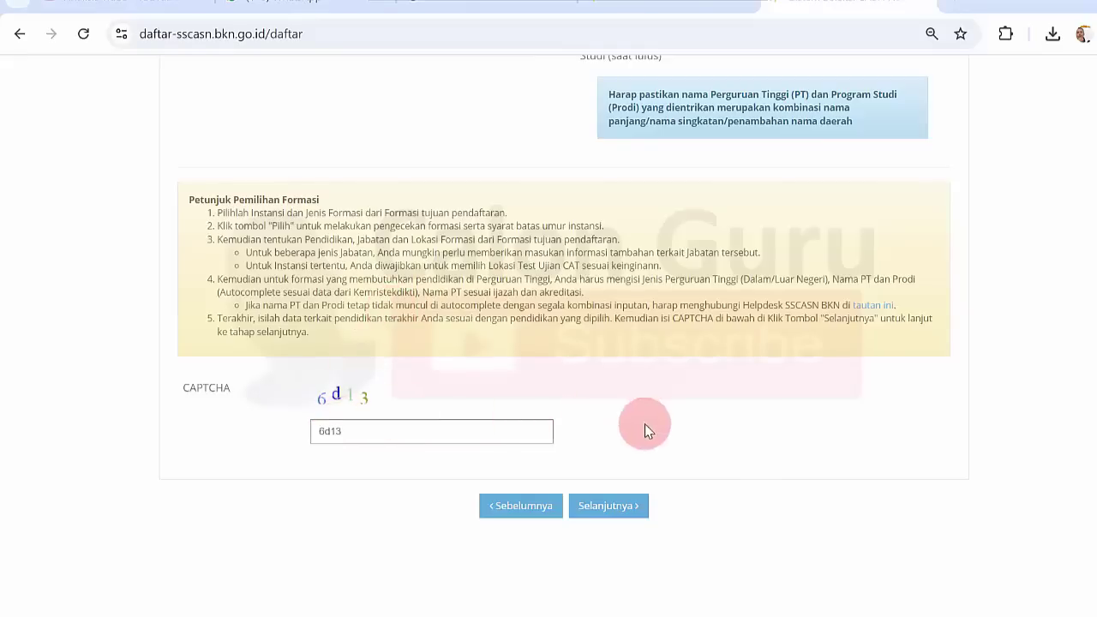
pyautogui.click(605, 505)
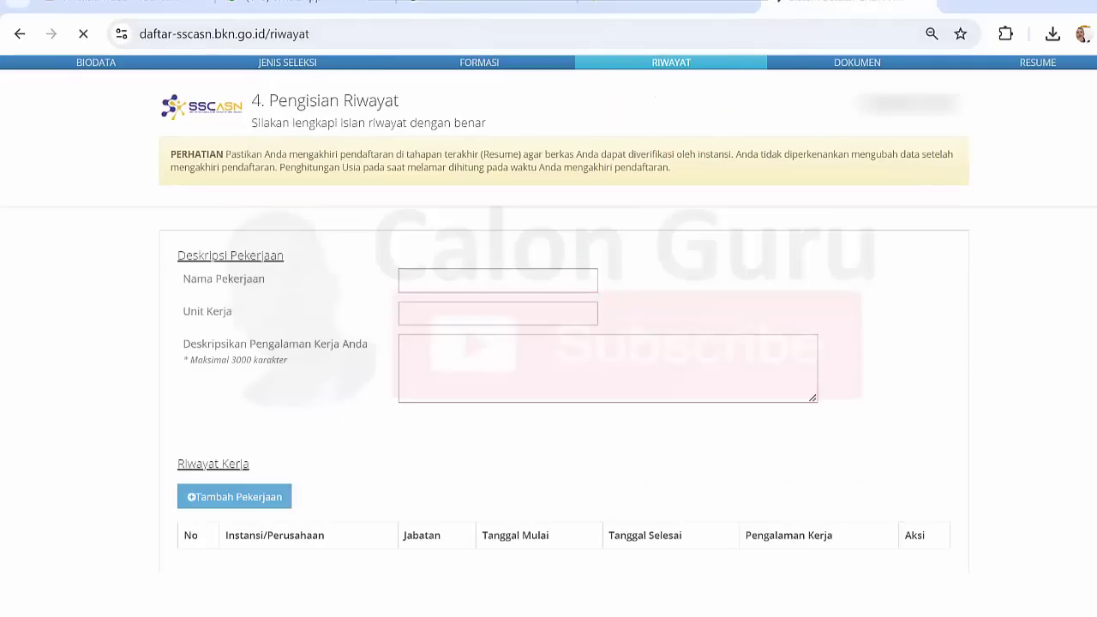
# Examine the Riwayat page's job description and history sections, including the Tambah Pekerjaan and Tambah Penulisan Ilmiah forms, without adding entries
pyautogui.scroll(-4, 548, 343)
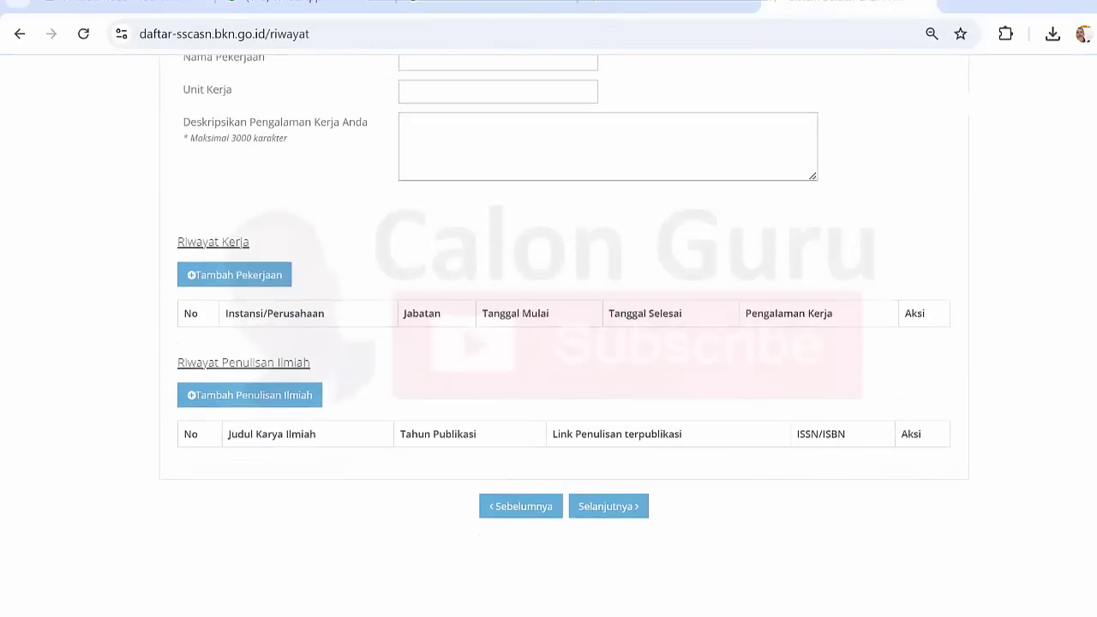
pyautogui.scroll(4, 548, 343)
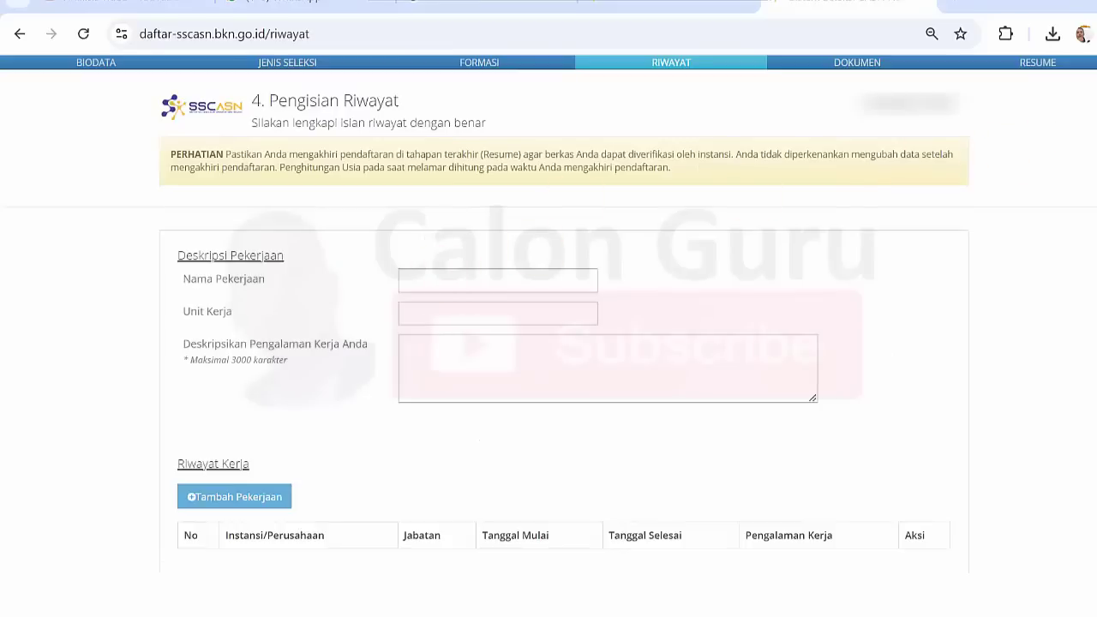
pyautogui.scroll(-3, 549, 343)
pyautogui.scroll(3, 548, 343)
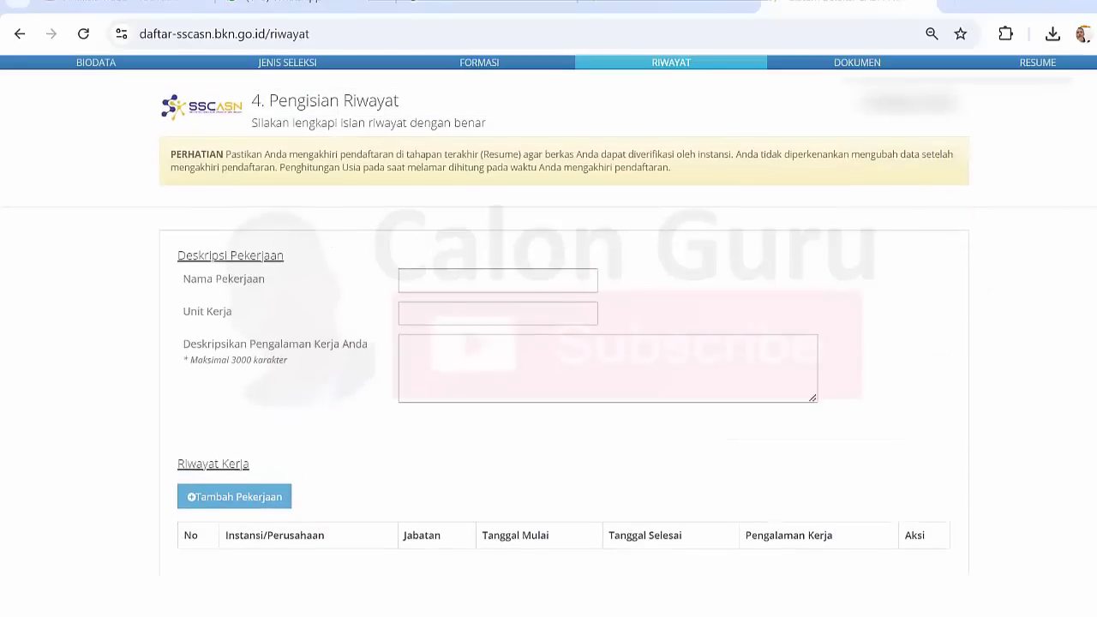
pyautogui.scroll(-3, 969, 257)
pyautogui.scroll(3, 1028, 180)
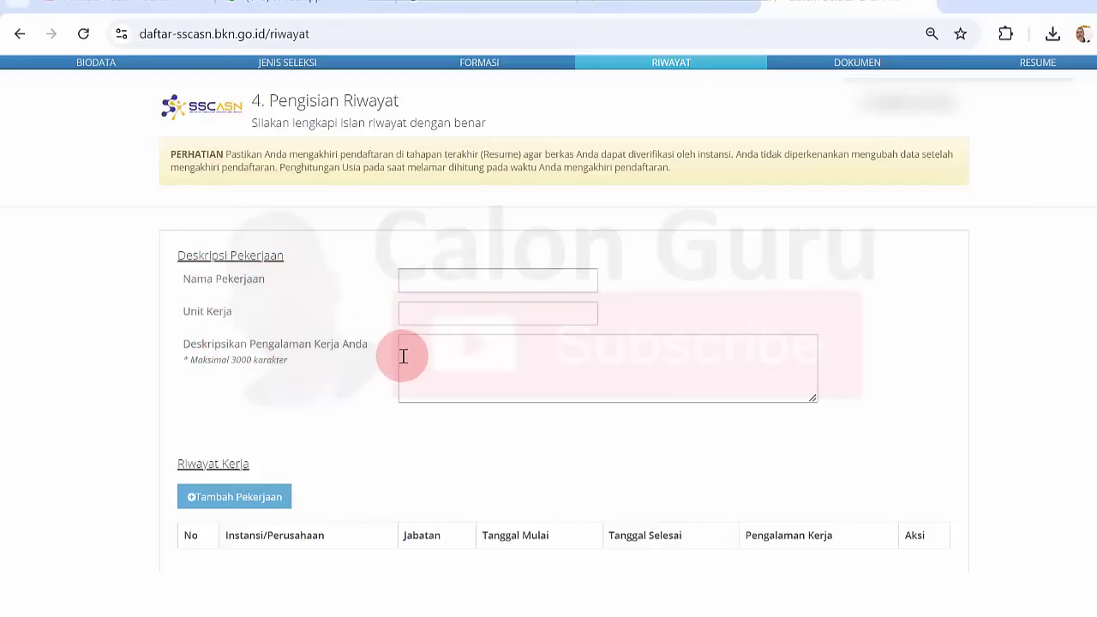
pyautogui.scroll(-3, 549, 343)
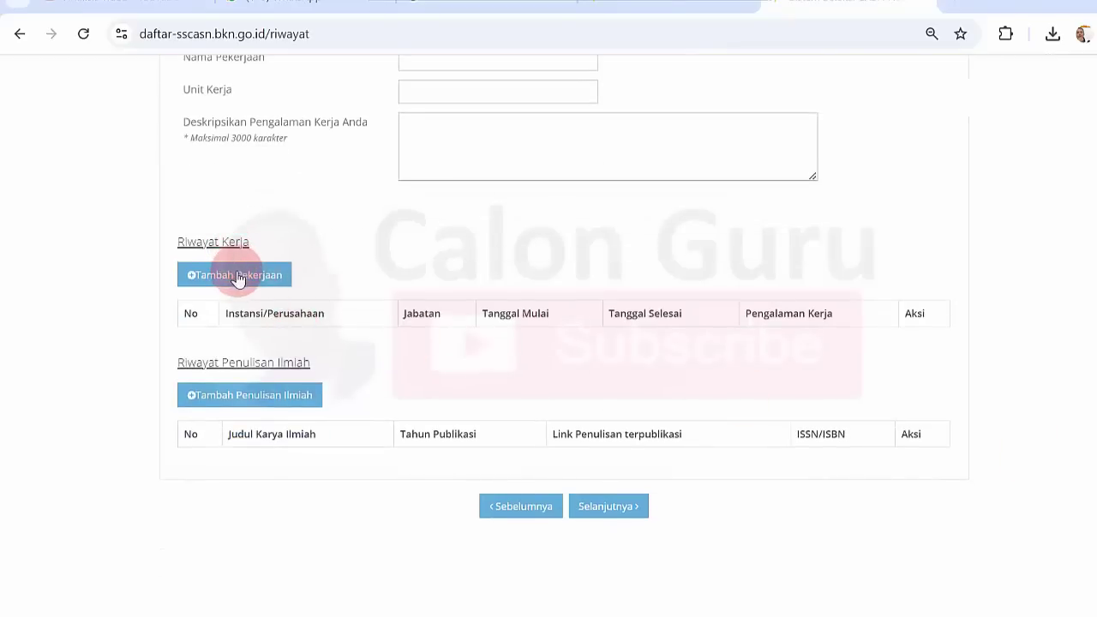
pyautogui.click(237, 275)
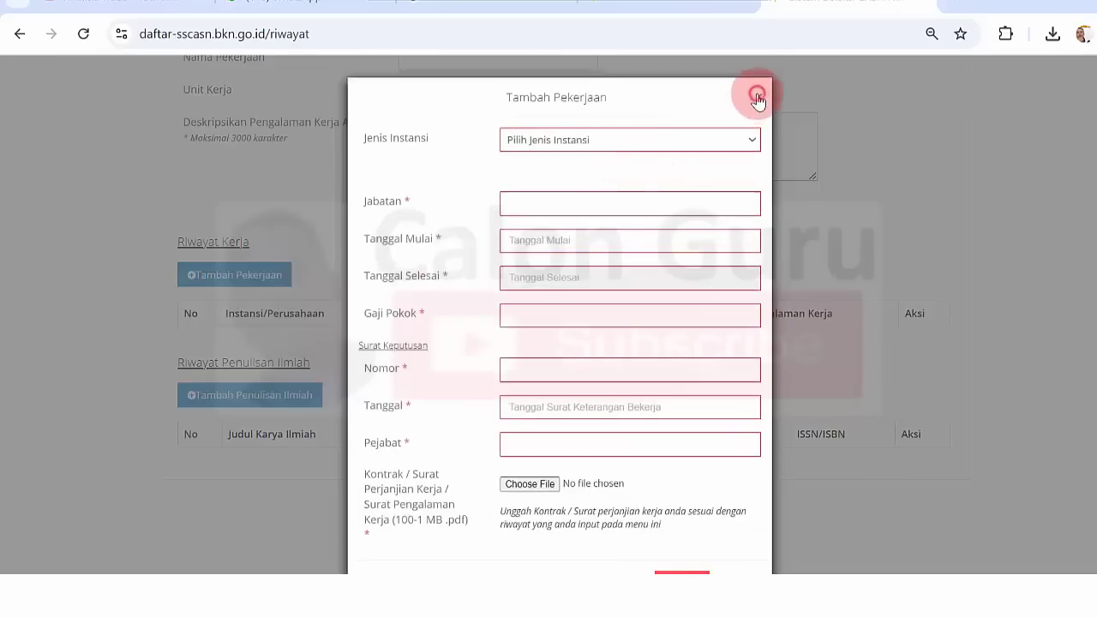
pyautogui.click(758, 96)
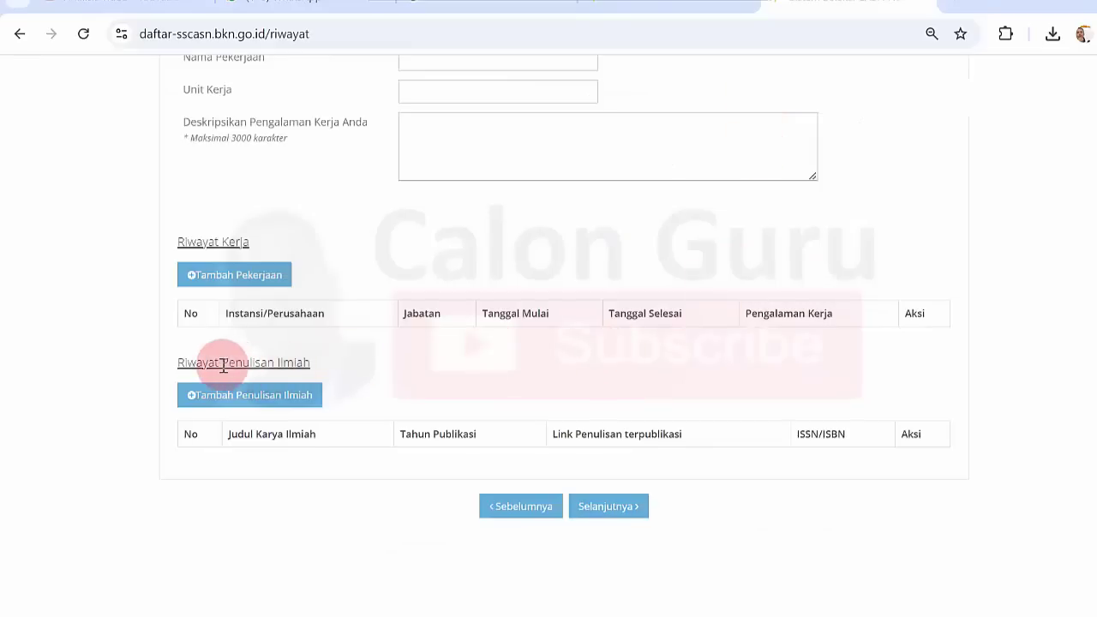
pyautogui.click(305, 402)
pyautogui.click(763, 98)
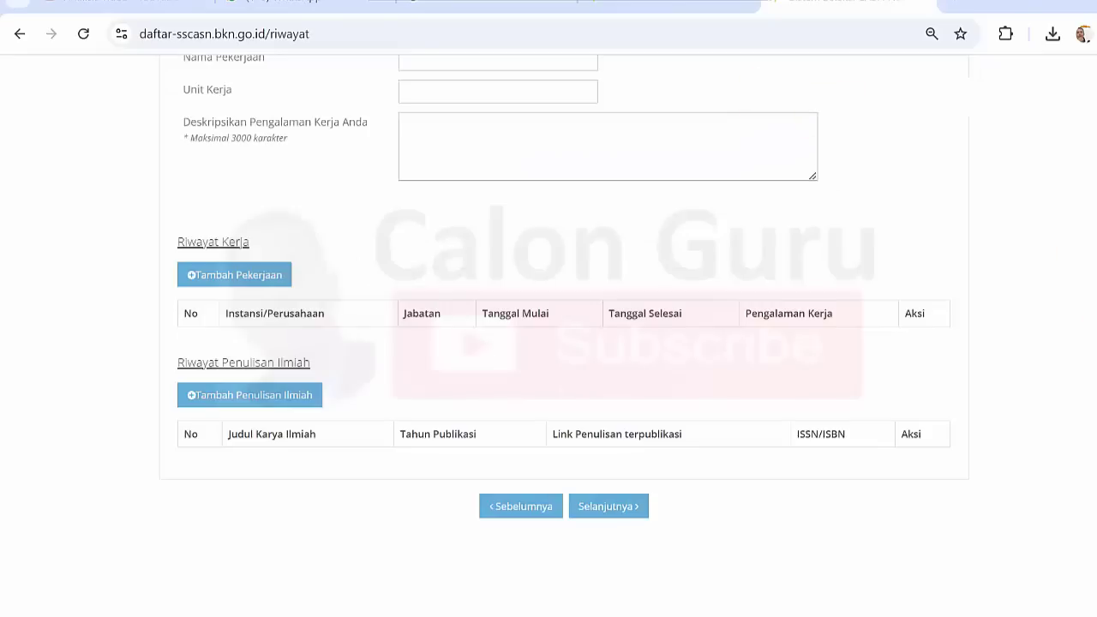
# Leave the Riwayat fields empty and continue to the Dokumen stage
pyautogui.click(611, 508)
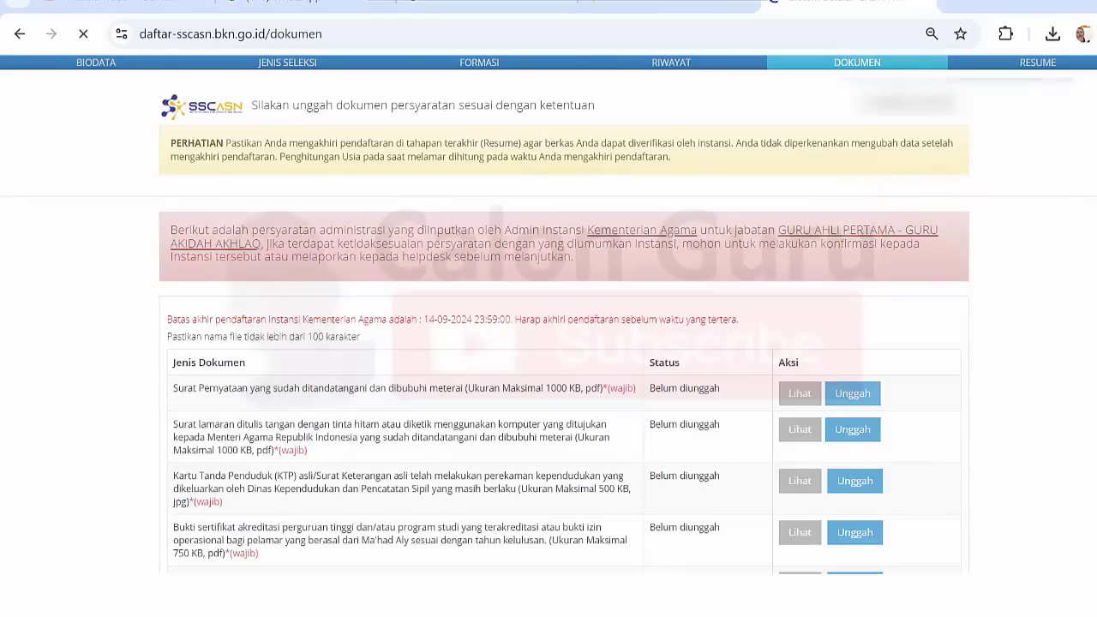
# Examine the list of required documents with their size and format limits, and the Ketentuan unggah dokumen rules
pyautogui.scroll(-2, 847, 215)
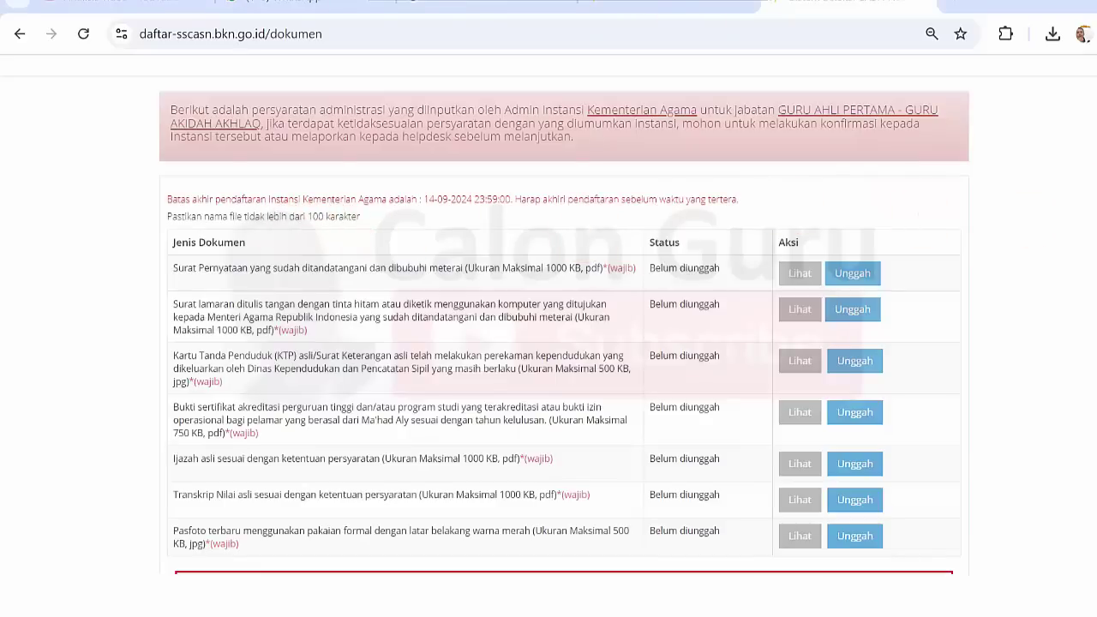
pyautogui.scroll(-1, 549, 326)
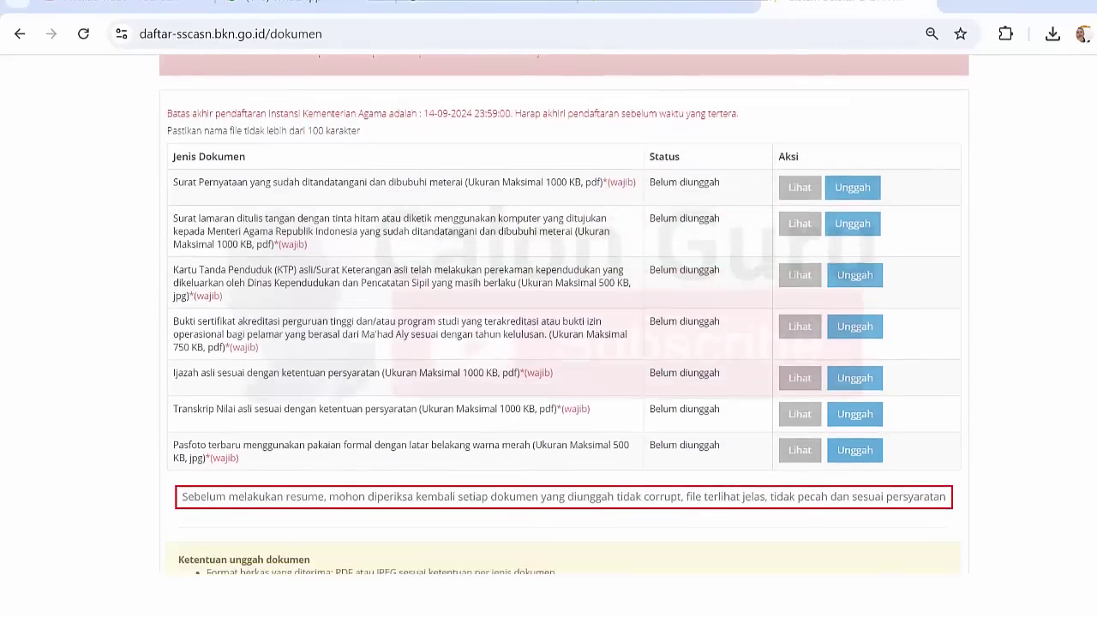
pyautogui.scroll(1, 514, 250)
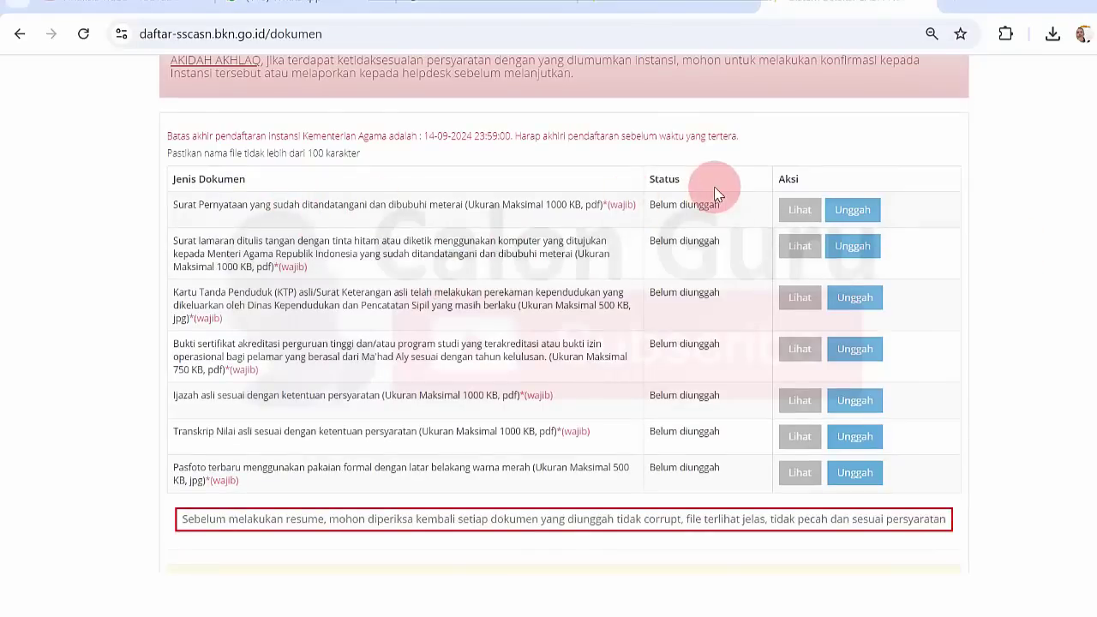
pyautogui.scroll(1, 830, 157)
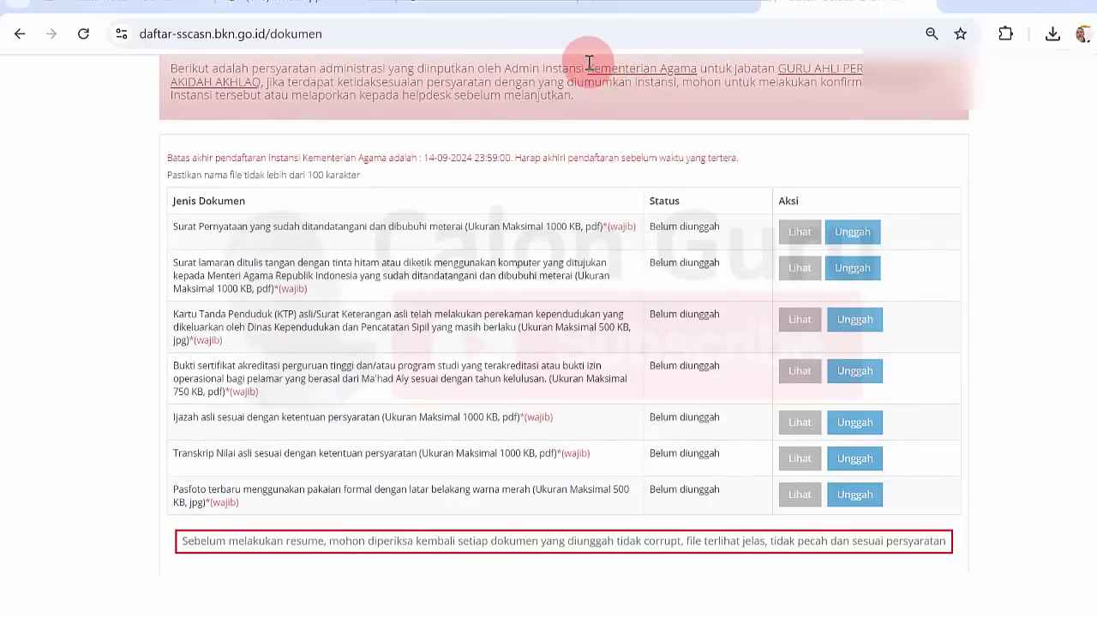
pyautogui.moveTo(589, 61); pyautogui.dragTo(624, 149)
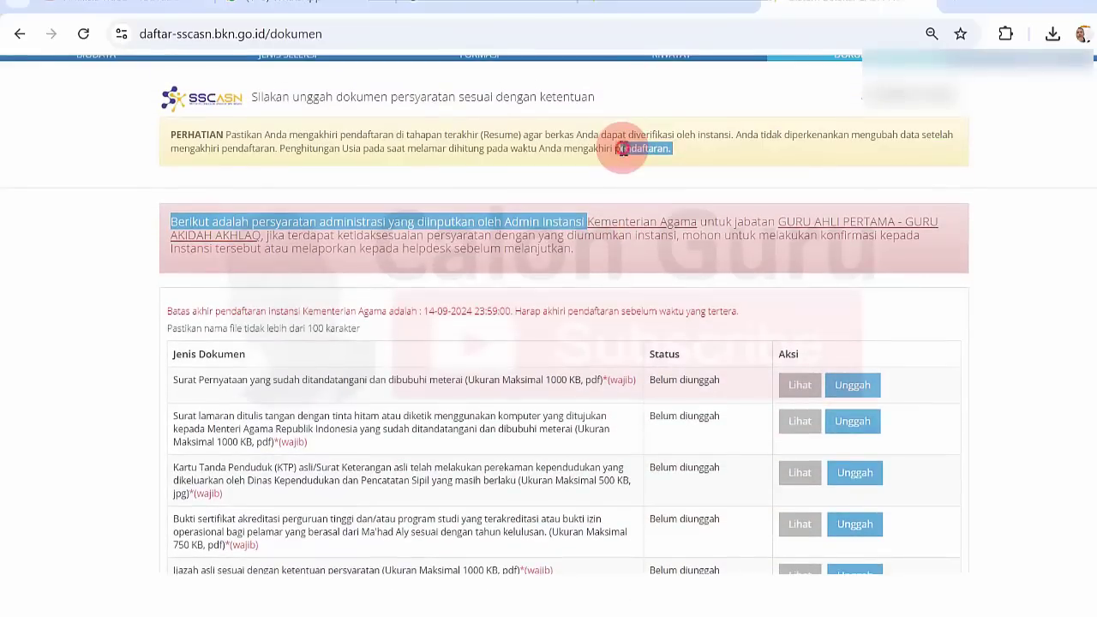
pyautogui.click(624, 150)
pyautogui.scroll(-2, 1011, 164)
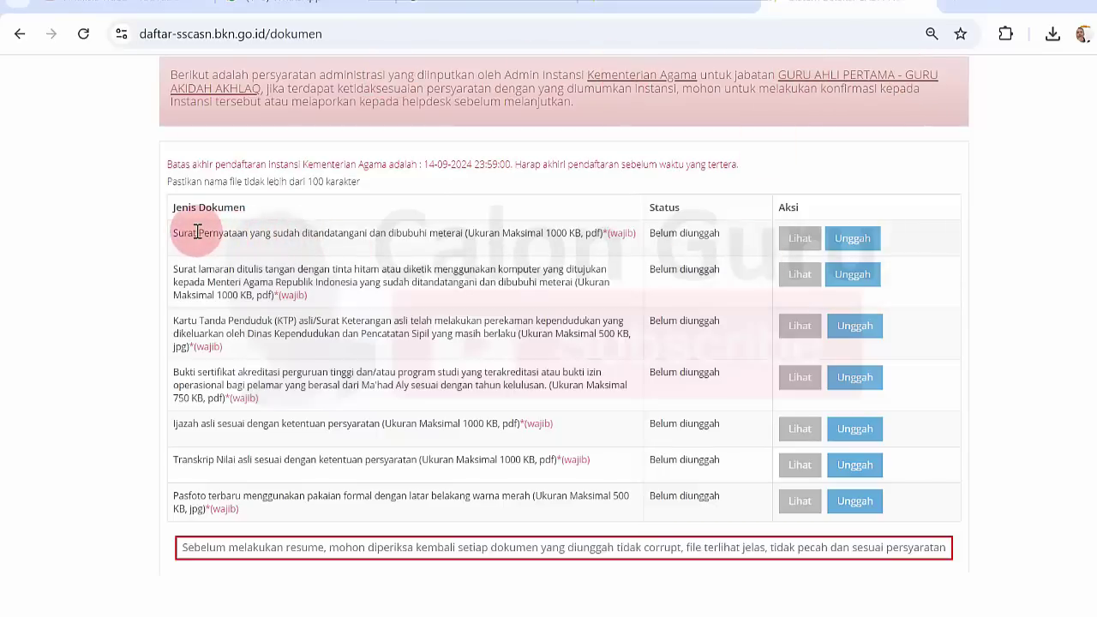
pyautogui.moveTo(196, 231); pyautogui.dragTo(314, 246)
pyautogui.click(313, 246)
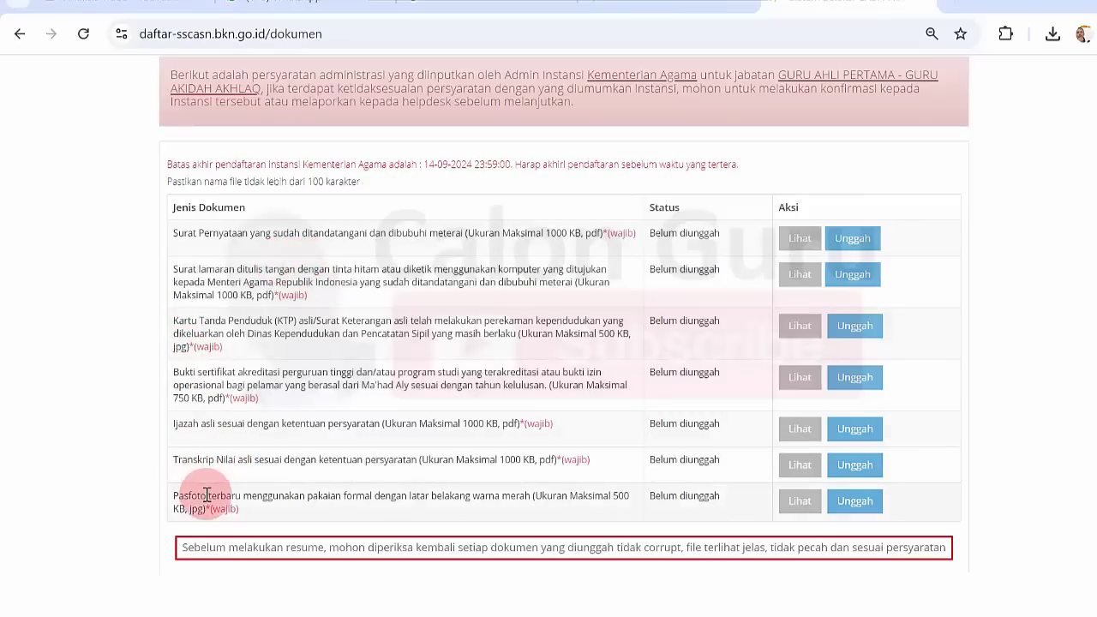
pyautogui.scroll(-1, 992, 362)
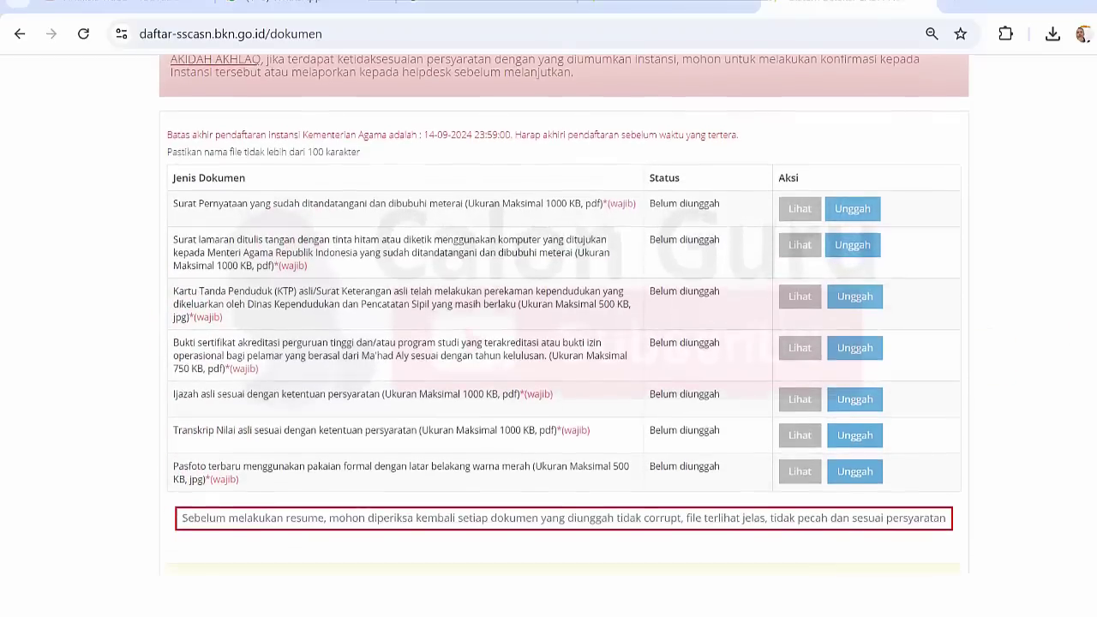
pyautogui.scroll(-3, 564, 309)
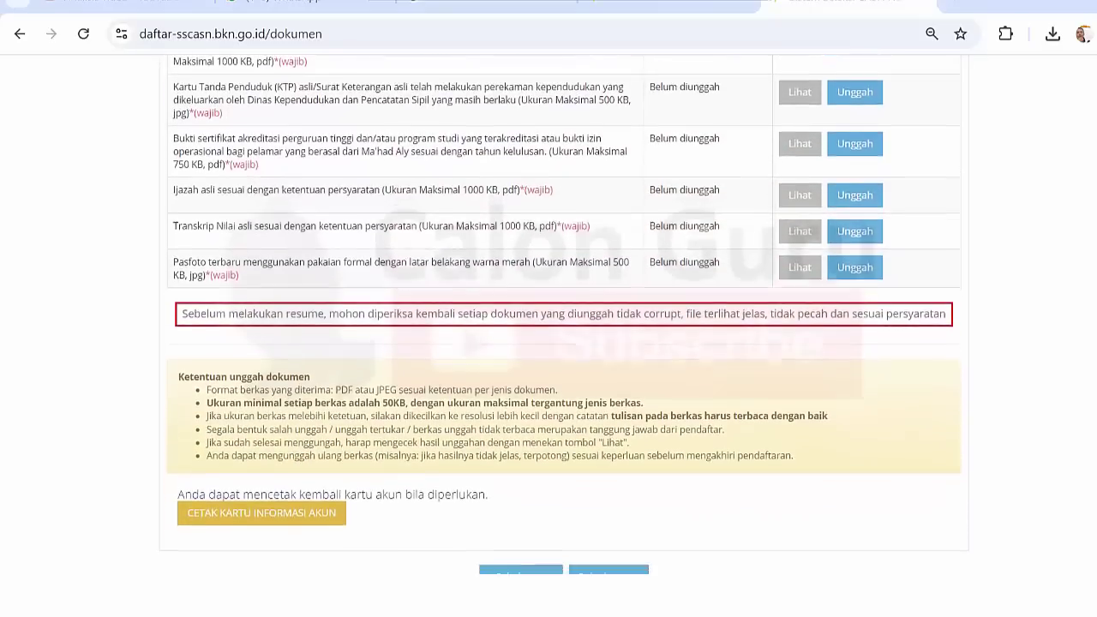
pyautogui.scroll(-1, 564, 308)
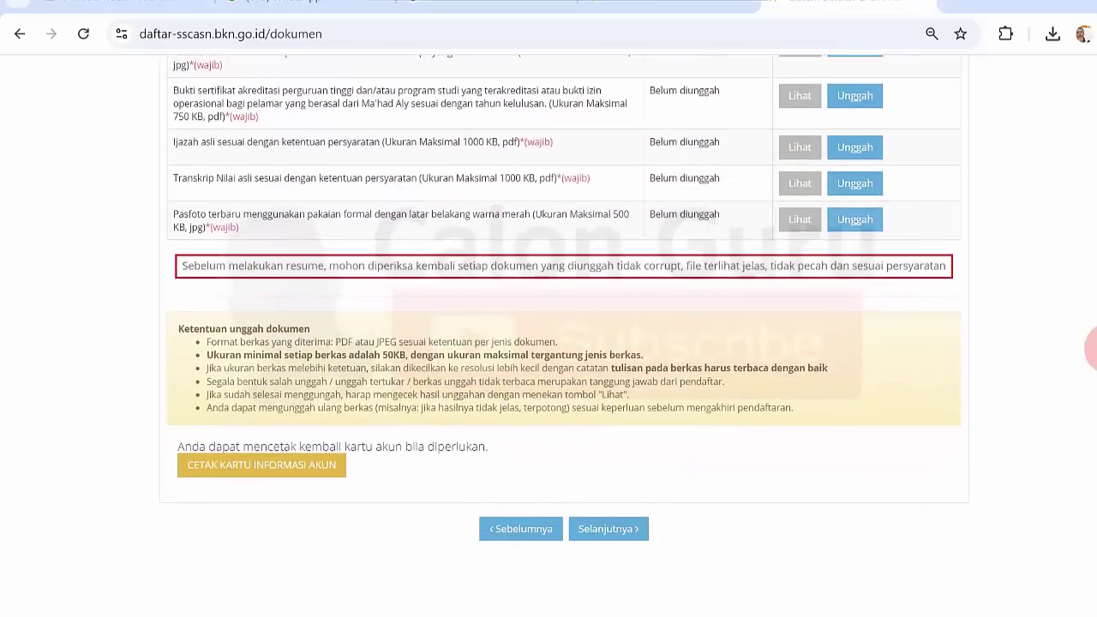
pyautogui.scroll(1, 717, 103)
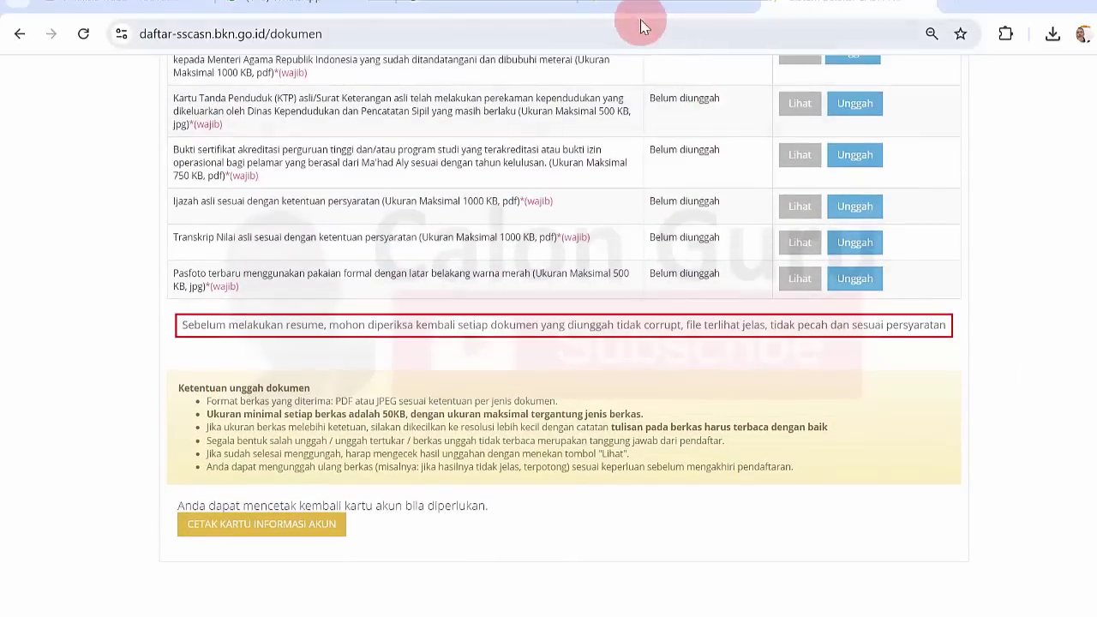
# Start the Surat Pernyataan upload and set its Jenis Materai to Meterai Elektronik (e-Meterai)
pyautogui.scroll(2, 1059, 168)
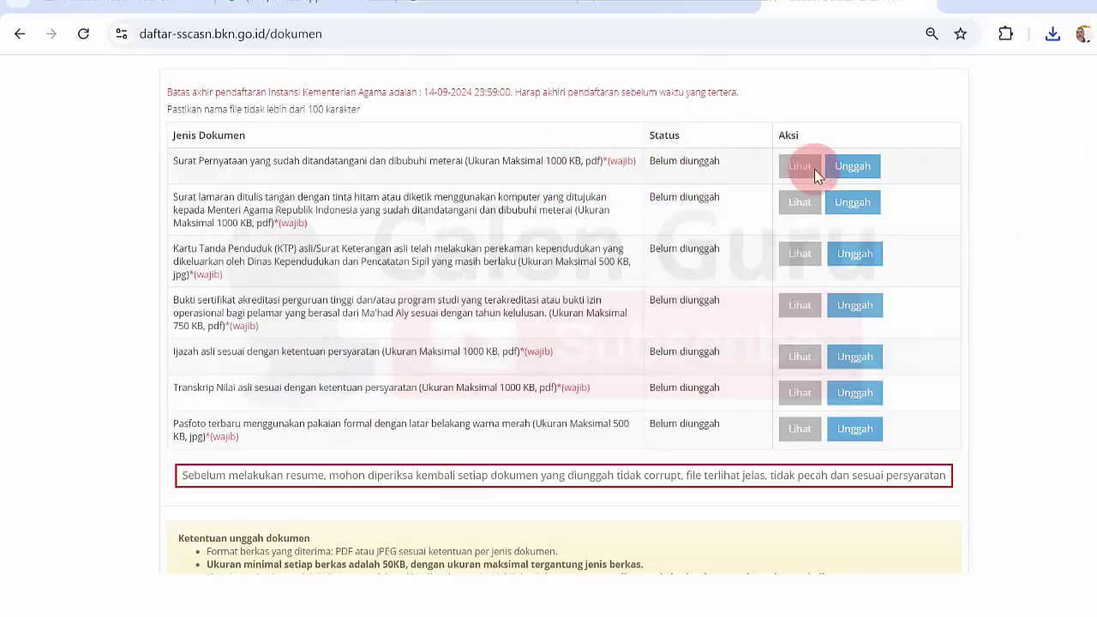
pyautogui.click(861, 168)
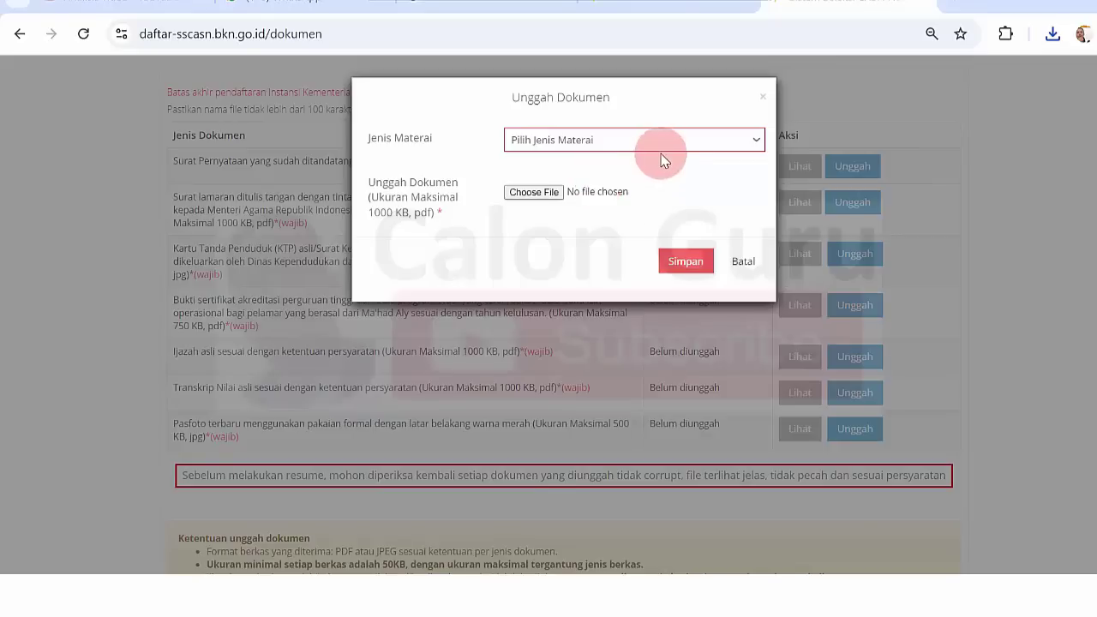
pyautogui.click(632, 141)
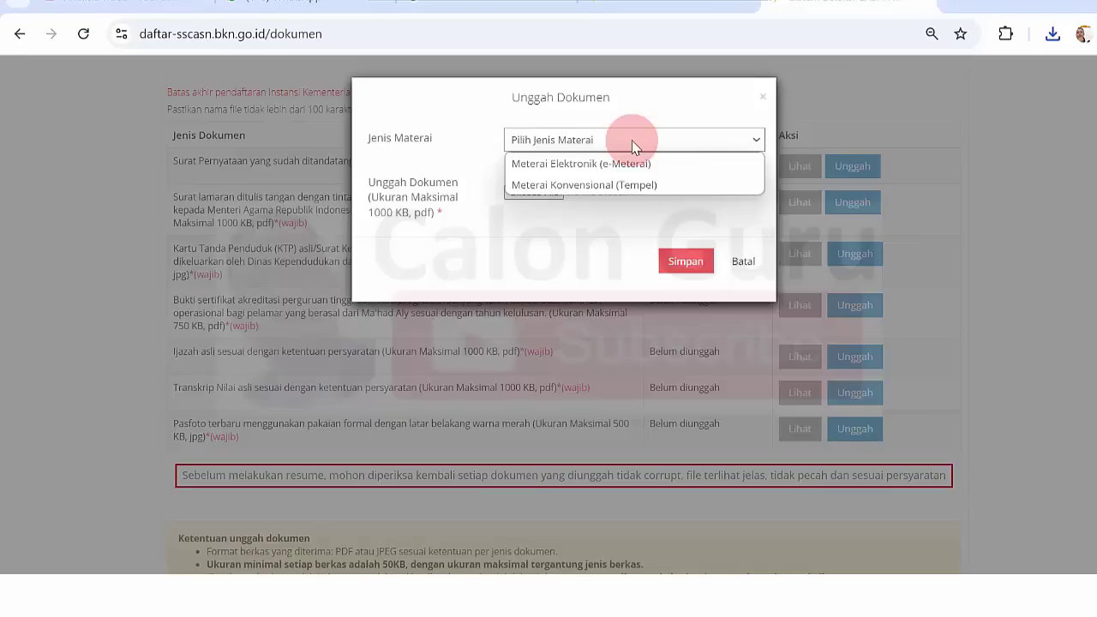
pyautogui.click(618, 185)
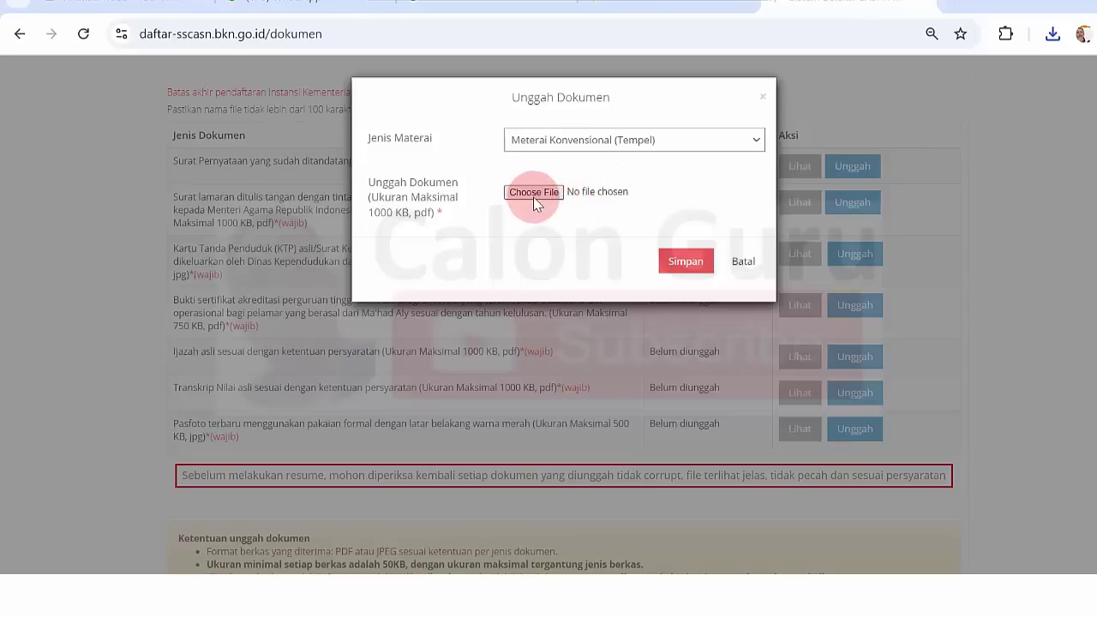
pyautogui.click(632, 151)
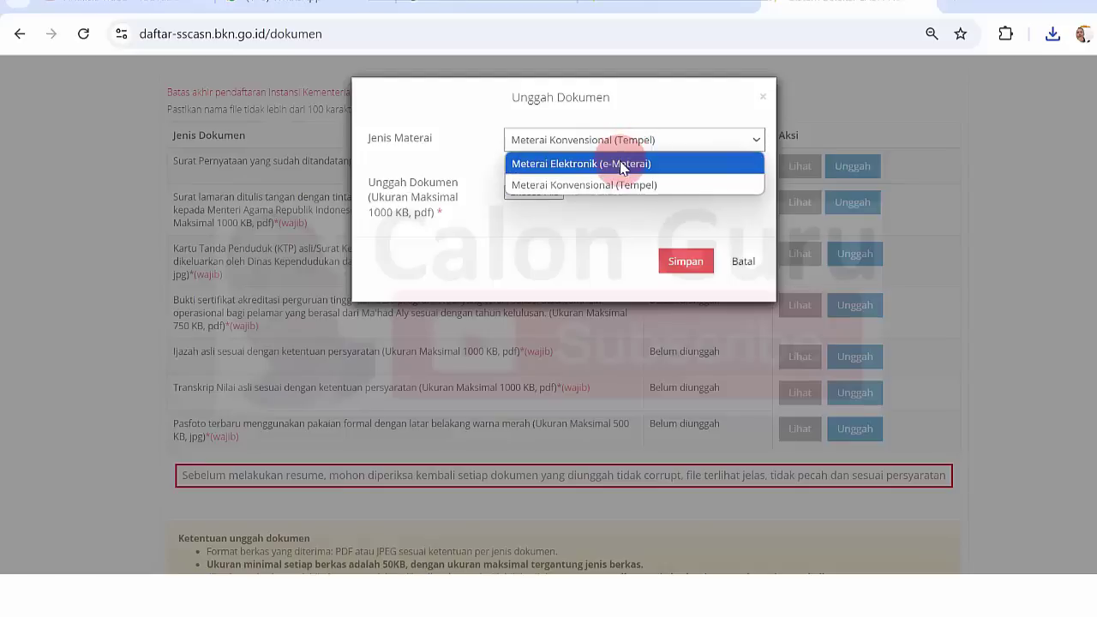
pyautogui.click(622, 163)
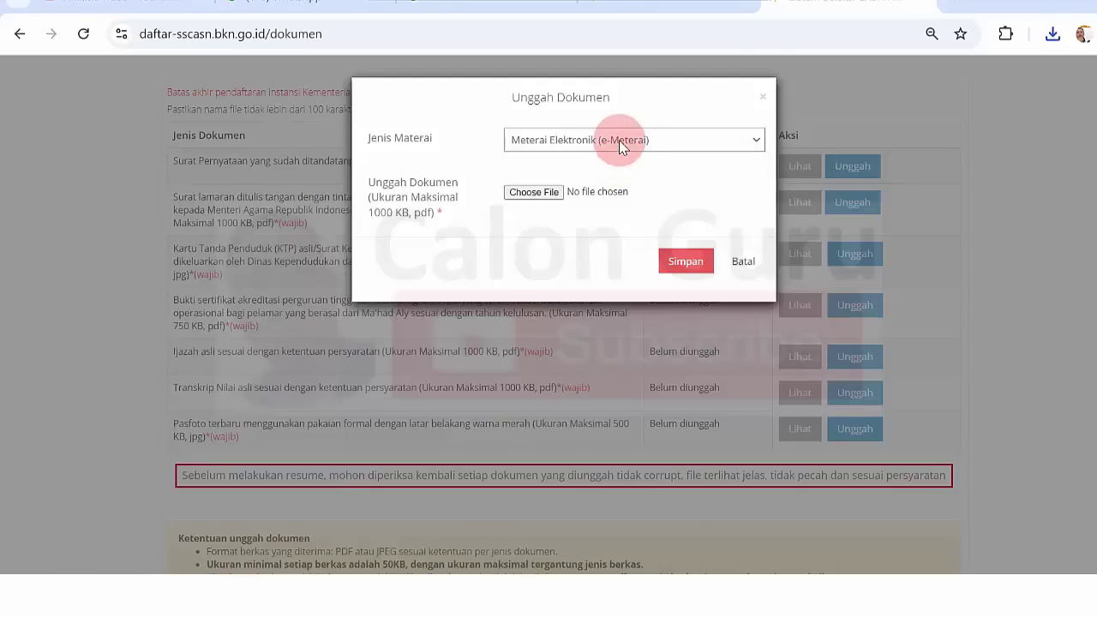
# Choose the stamped_file_path statement PDF from Downloads, check its preview, and save it as the Surat Pernyataan
pyautogui.click(534, 191)
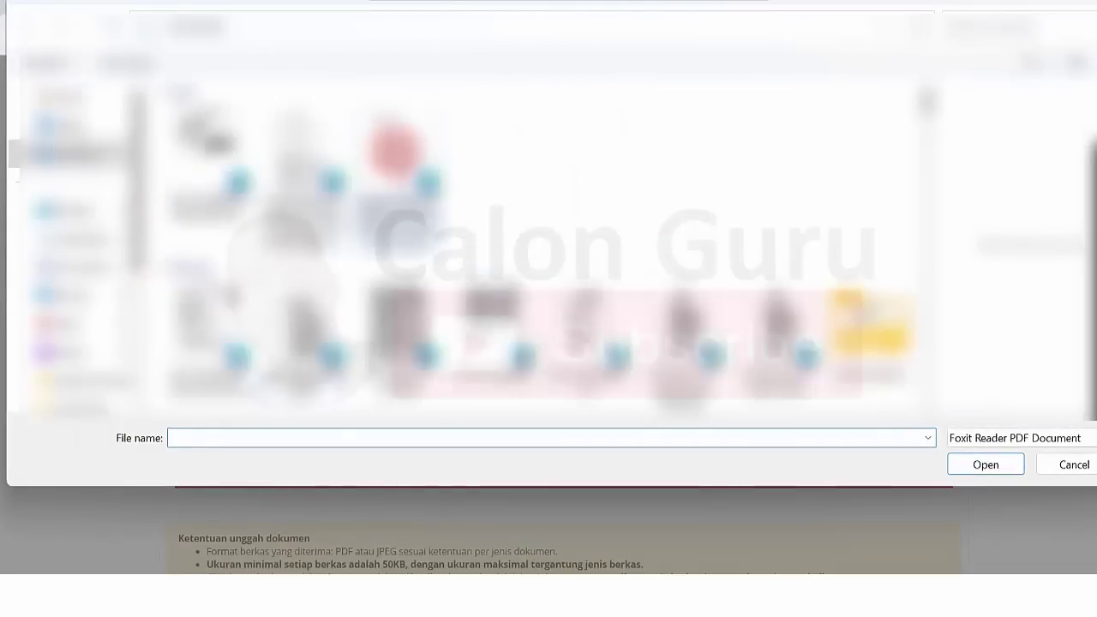
pyautogui.click(395, 147)
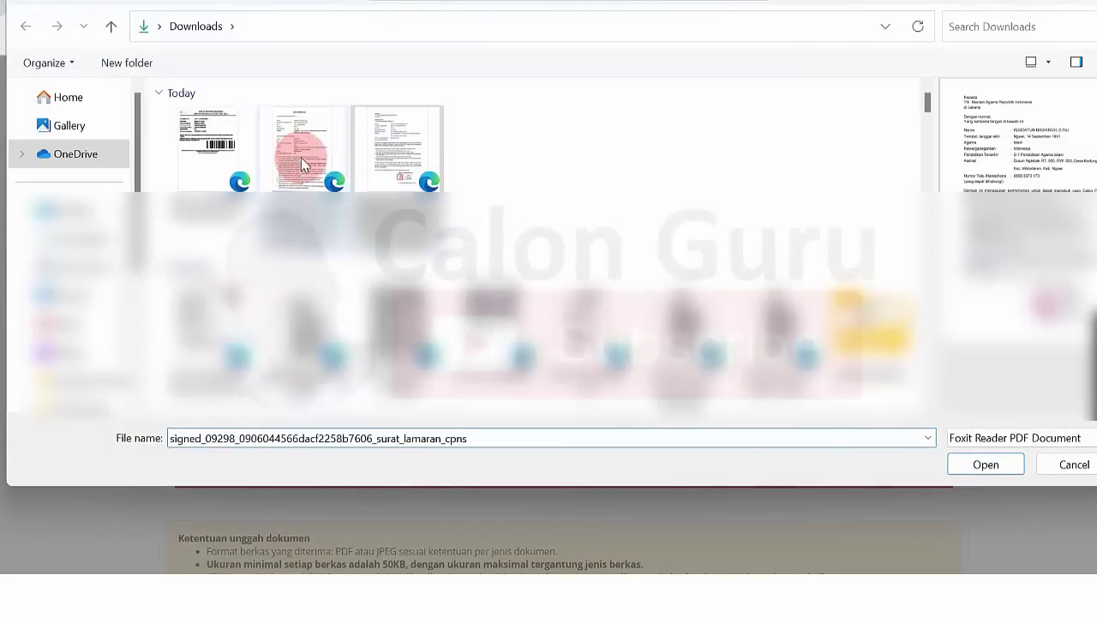
pyautogui.click(302, 163)
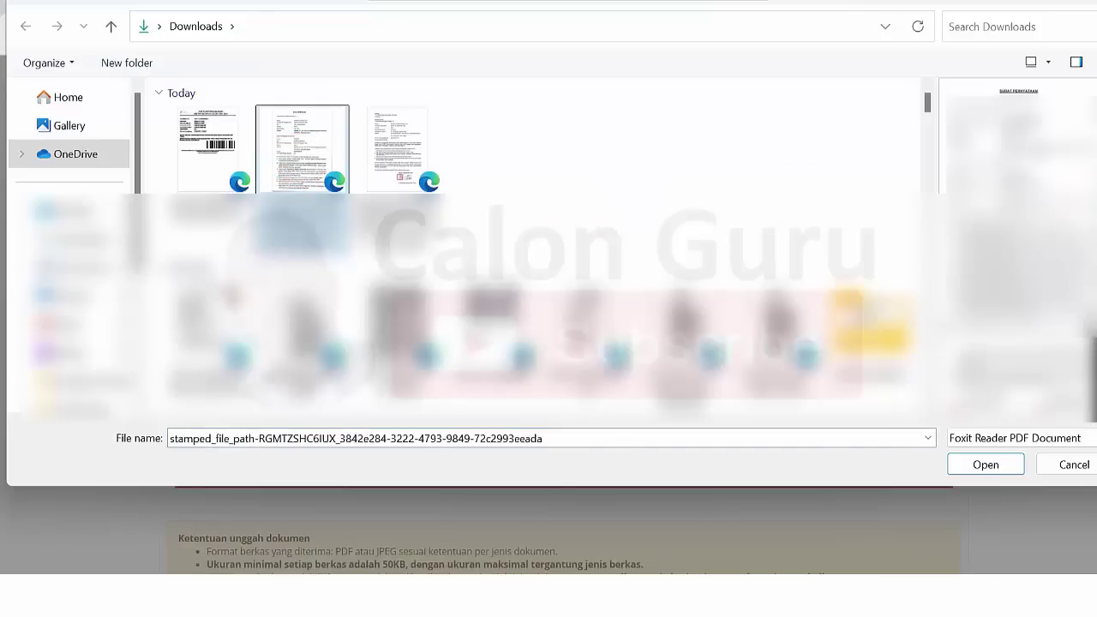
pyautogui.click(1020, 248)
pyautogui.scroll(-5, 1020, 248)
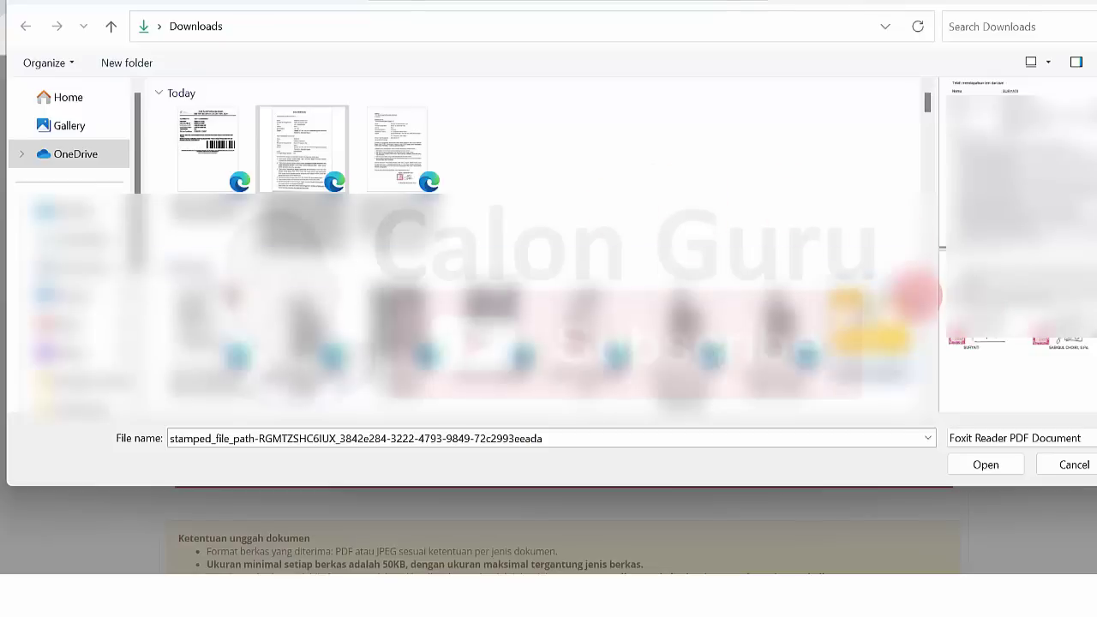
pyautogui.click(997, 468)
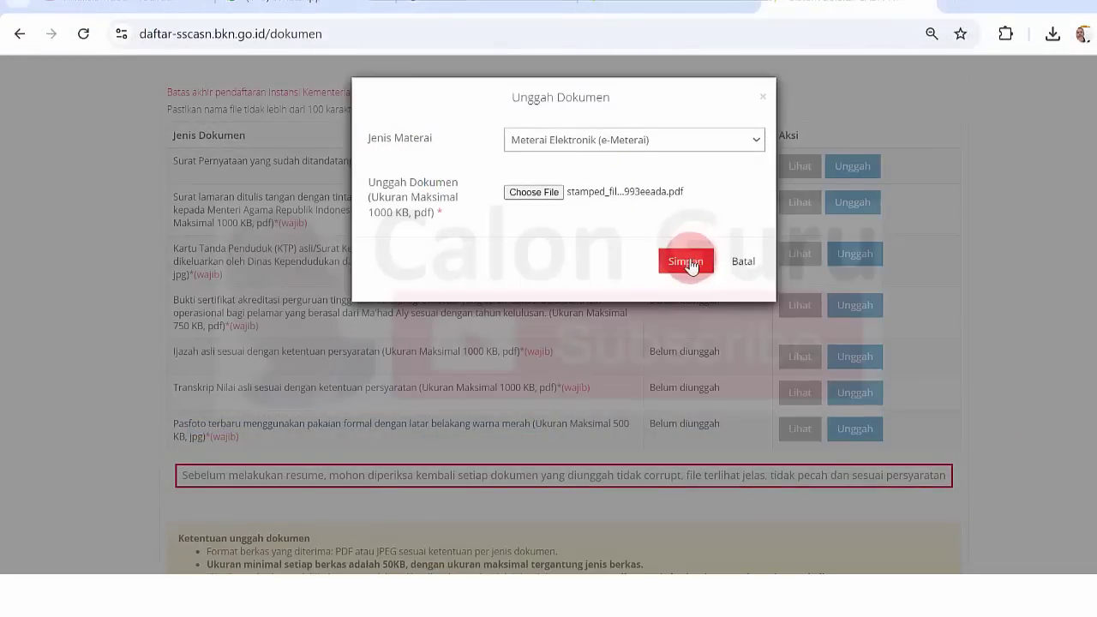
pyautogui.click(688, 262)
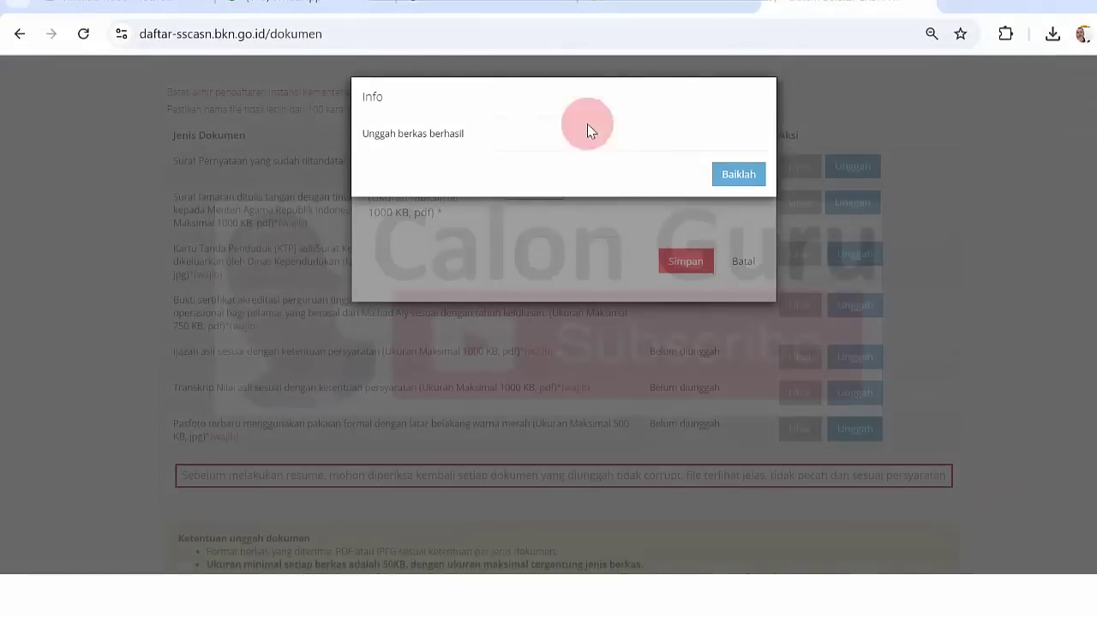
pyautogui.click(730, 174)
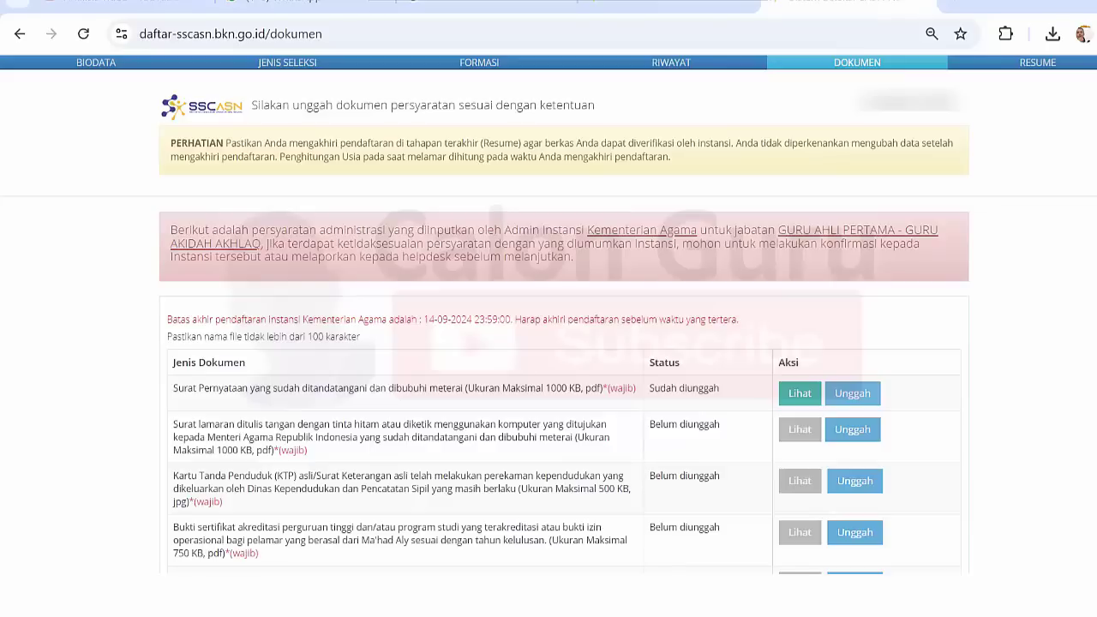
# Upload the image "WhatsApp Image 2024-09-07 at 22.42.58" as the Kartu Tanda Penduduk (KTP) document
pyautogui.scroll(-3, 548, 343)
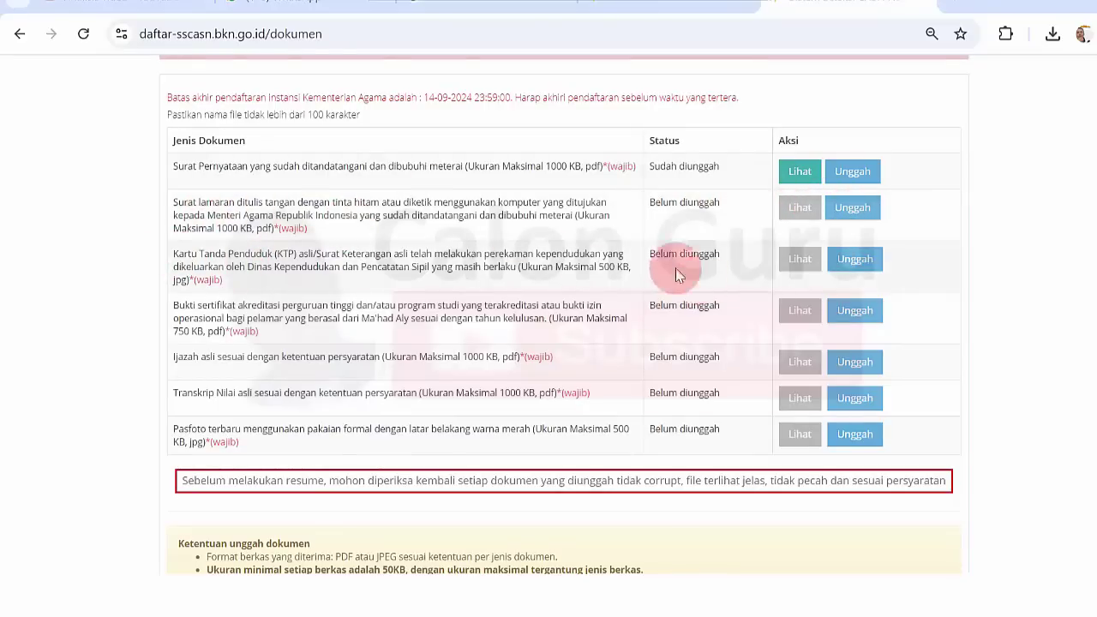
pyautogui.click(853, 259)
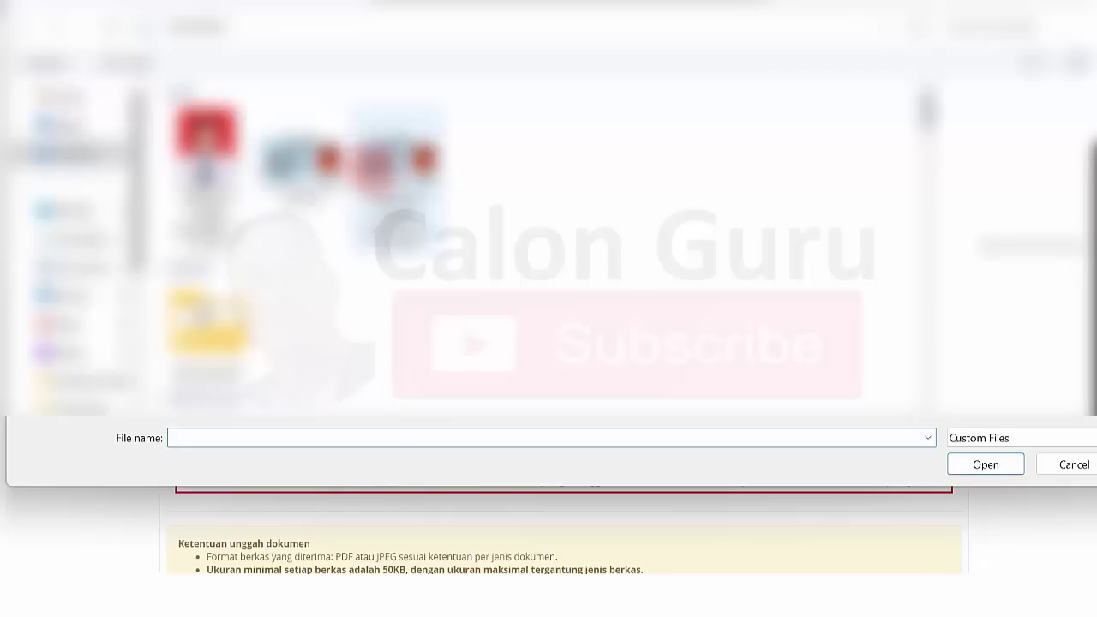
pyautogui.click(397, 176)
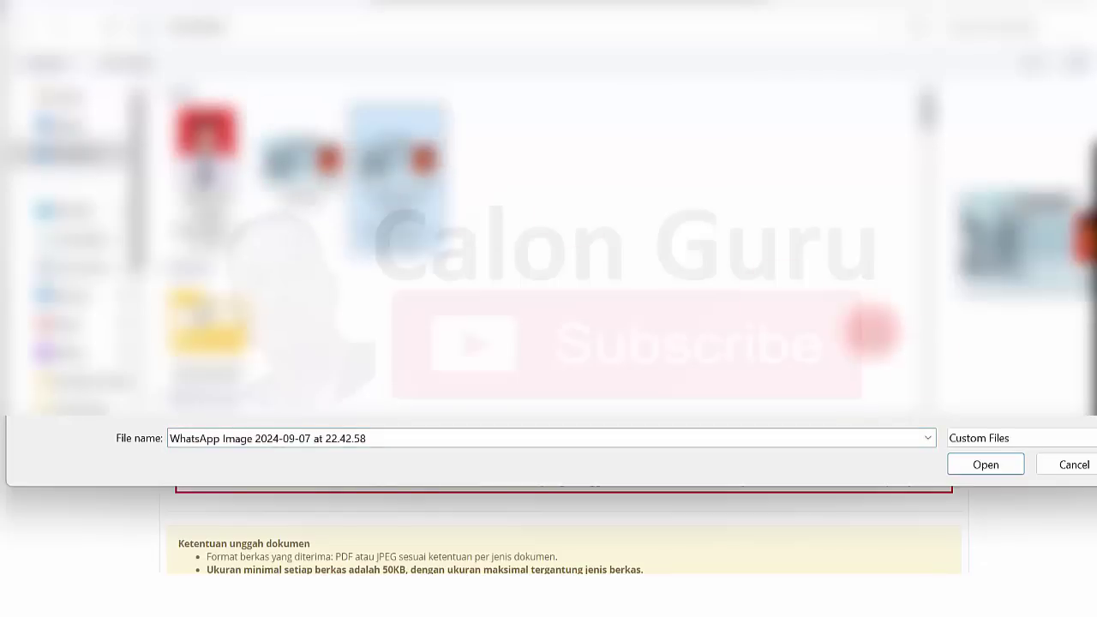
pyautogui.click(996, 463)
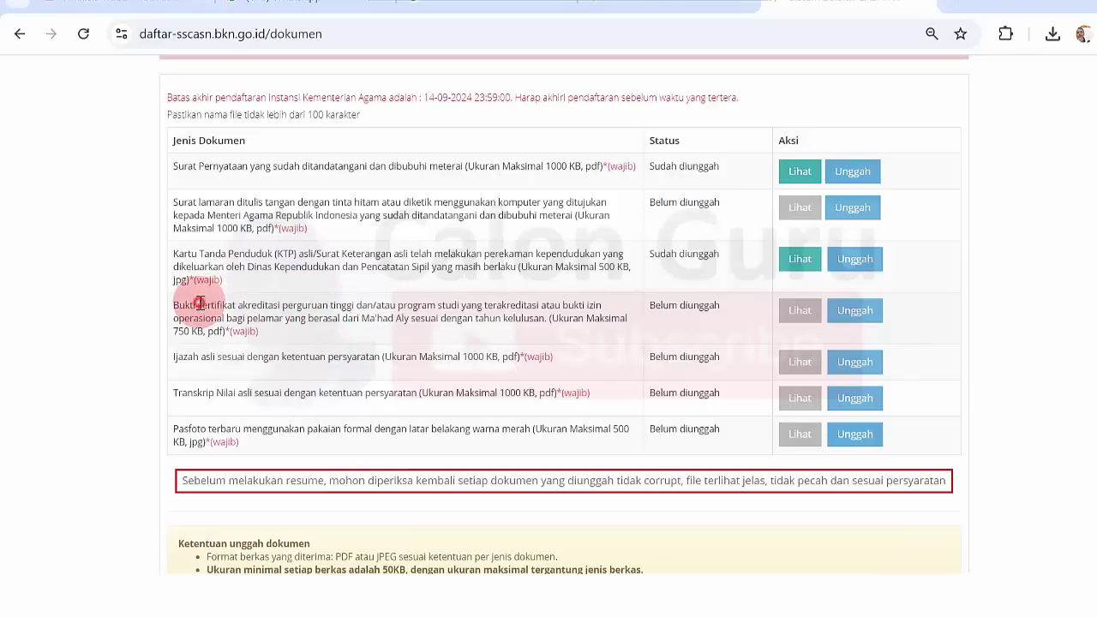
pyautogui.moveTo(199, 301); pyautogui.dragTo(273, 307)
pyautogui.click(272, 307)
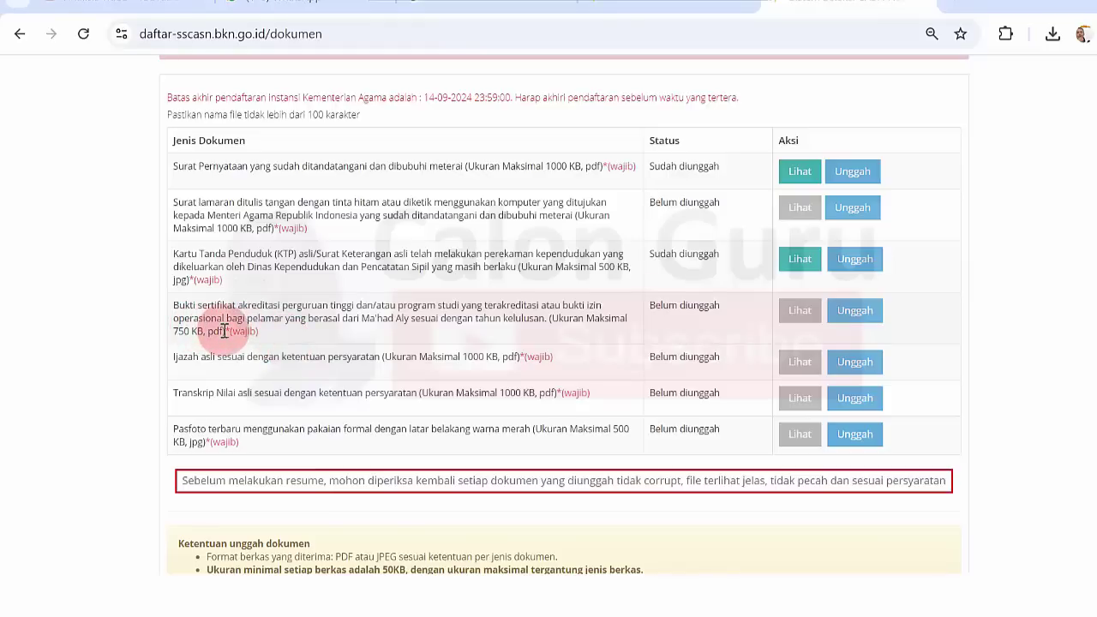
pyautogui.moveTo(180, 305); pyautogui.dragTo(293, 327)
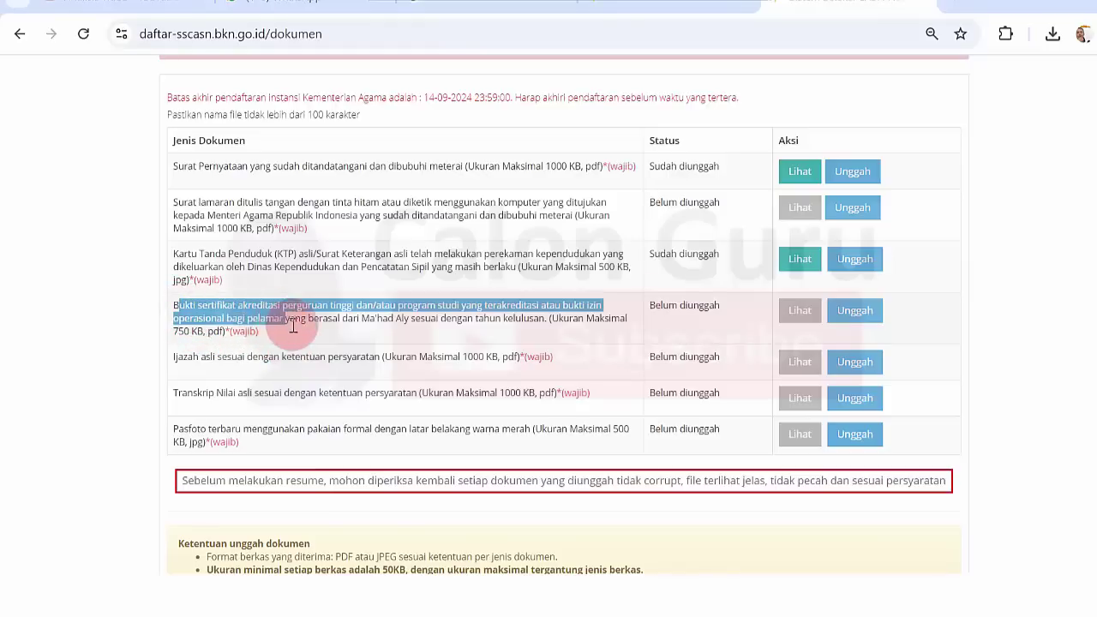
pyautogui.tripleClick(293, 326)
pyautogui.click(295, 327)
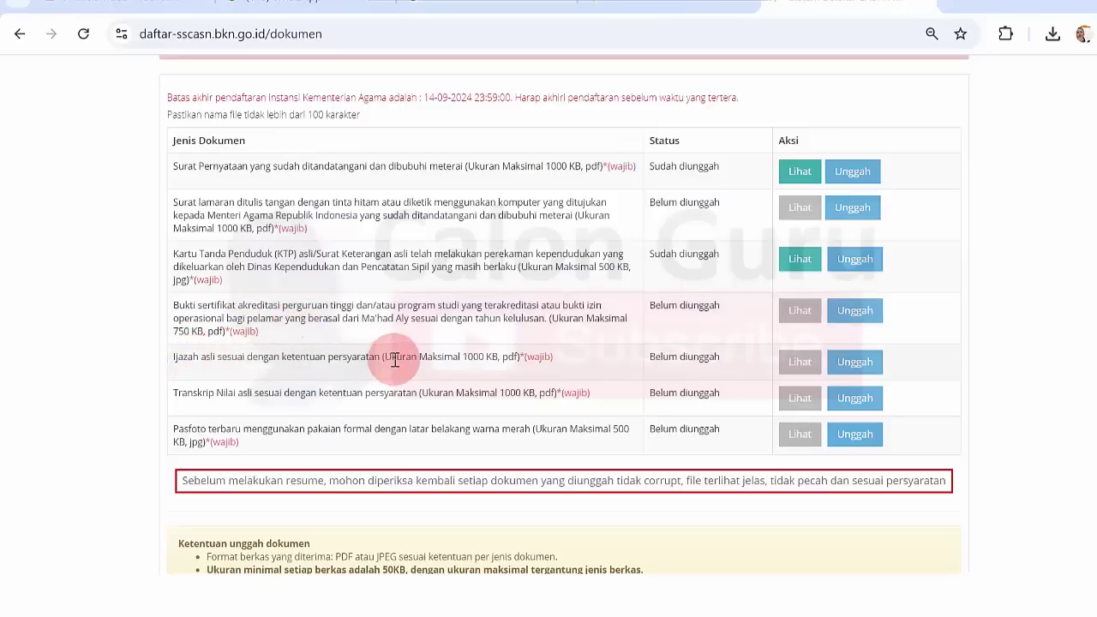
# Upload the IJAZAH PDF from the Bkl folder under Berkas Daftar CPNS 2024 as the Ijazah asli document
pyautogui.click(858, 363)
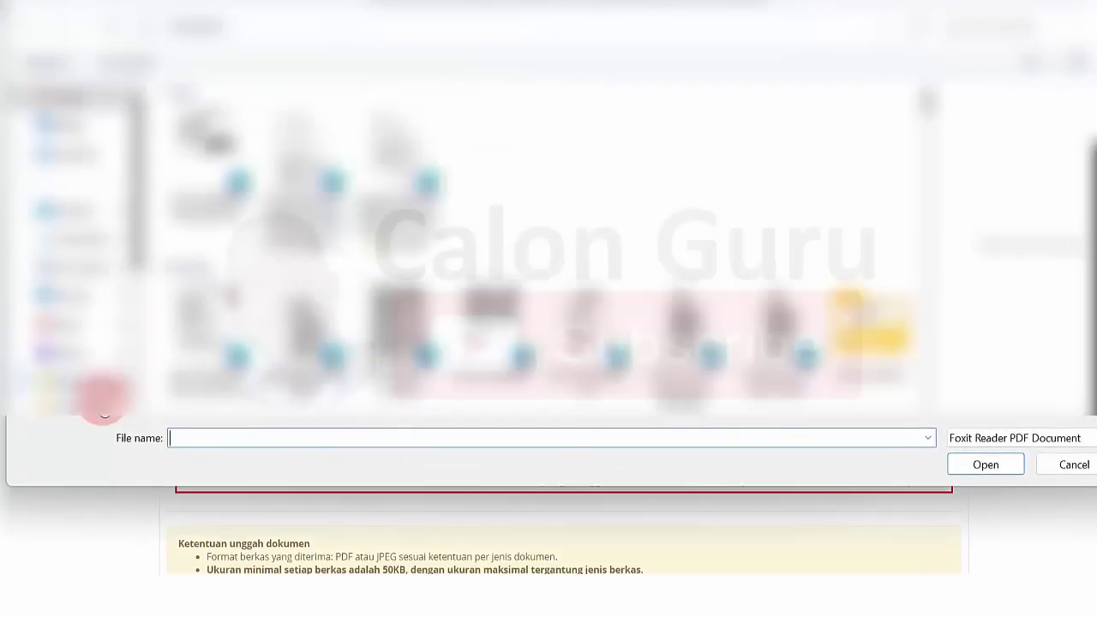
pyautogui.scroll(-3, 137, 231)
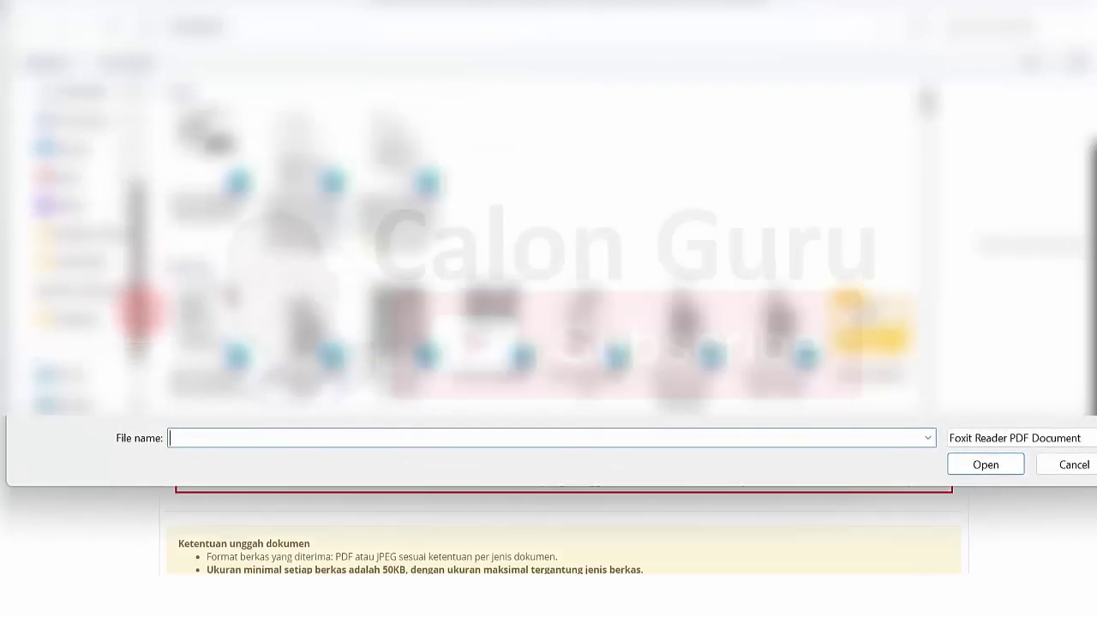
pyautogui.click(97, 264)
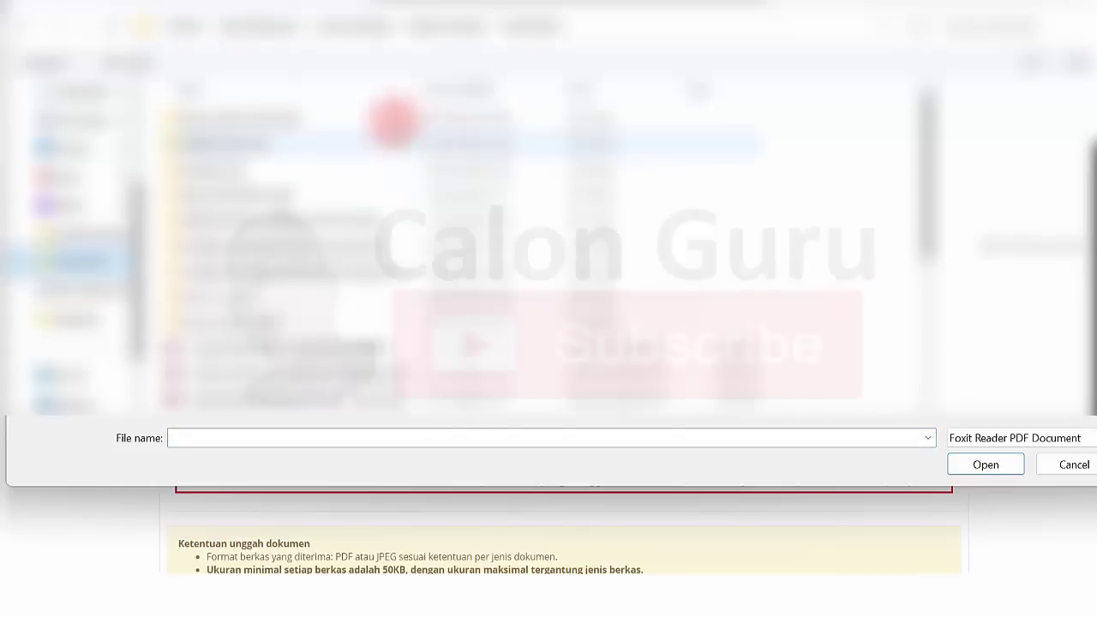
pyautogui.doubleClick(331, 116)
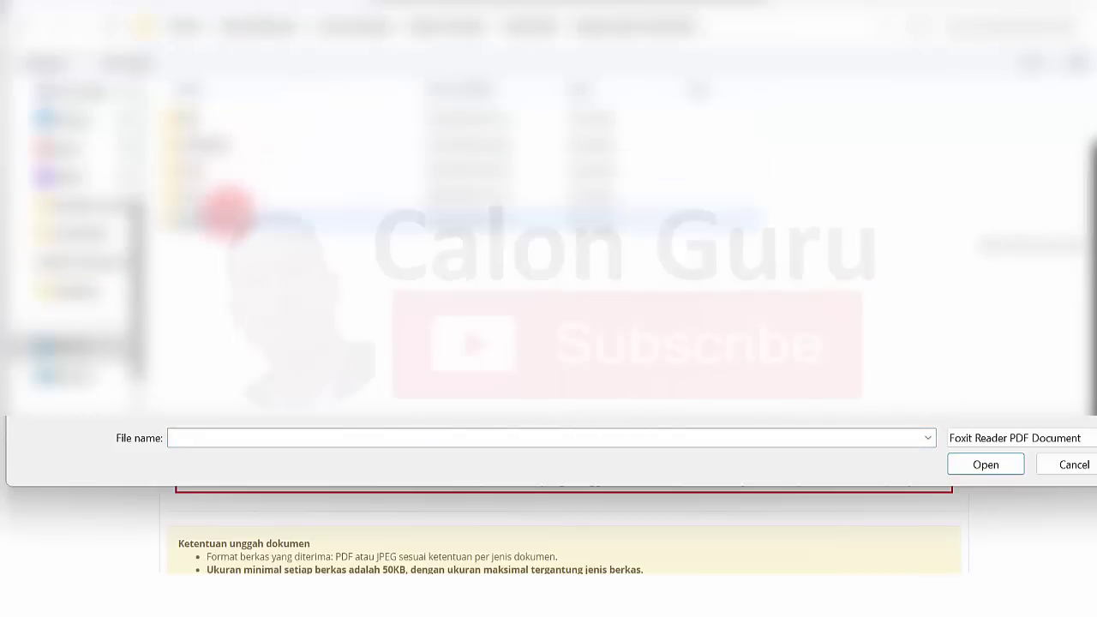
pyautogui.click(225, 120)
pyautogui.doubleClick(224, 120)
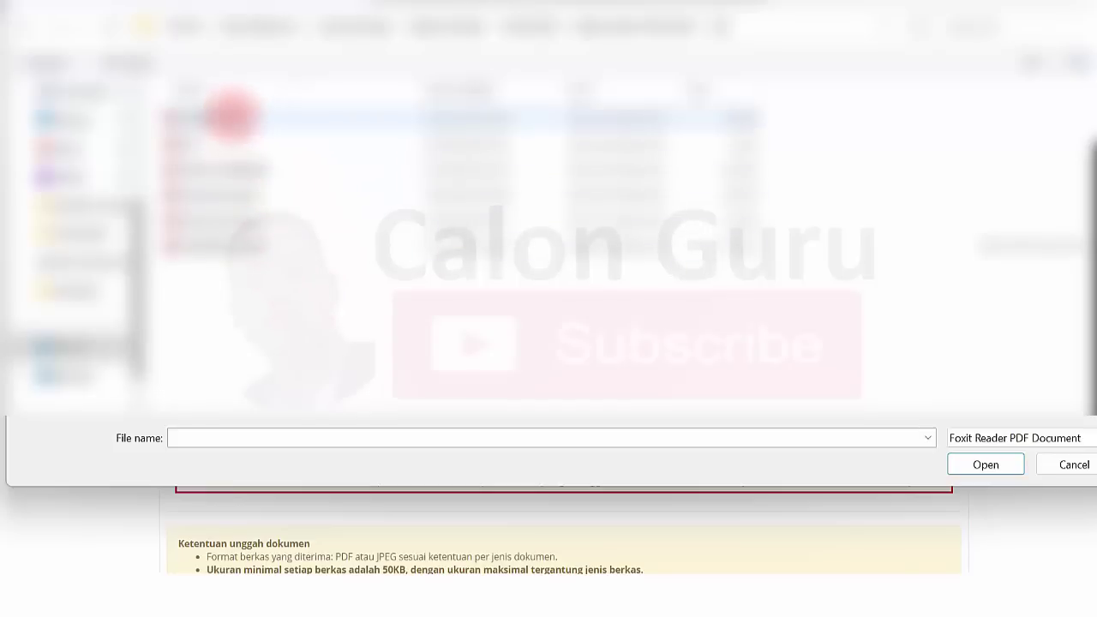
pyautogui.click(229, 115)
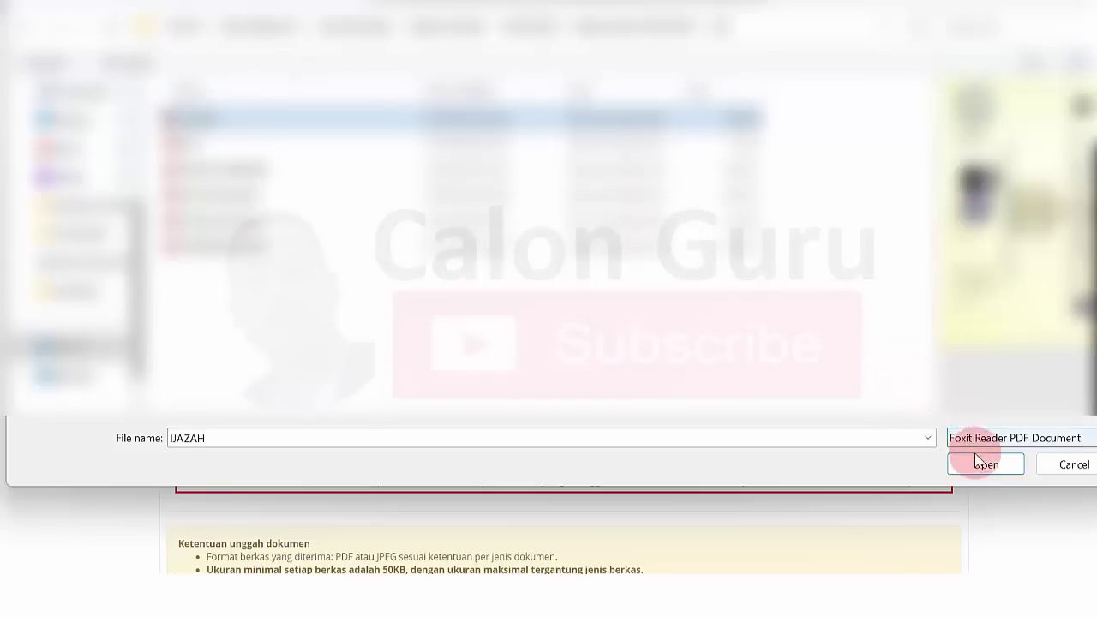
pyautogui.click(981, 463)
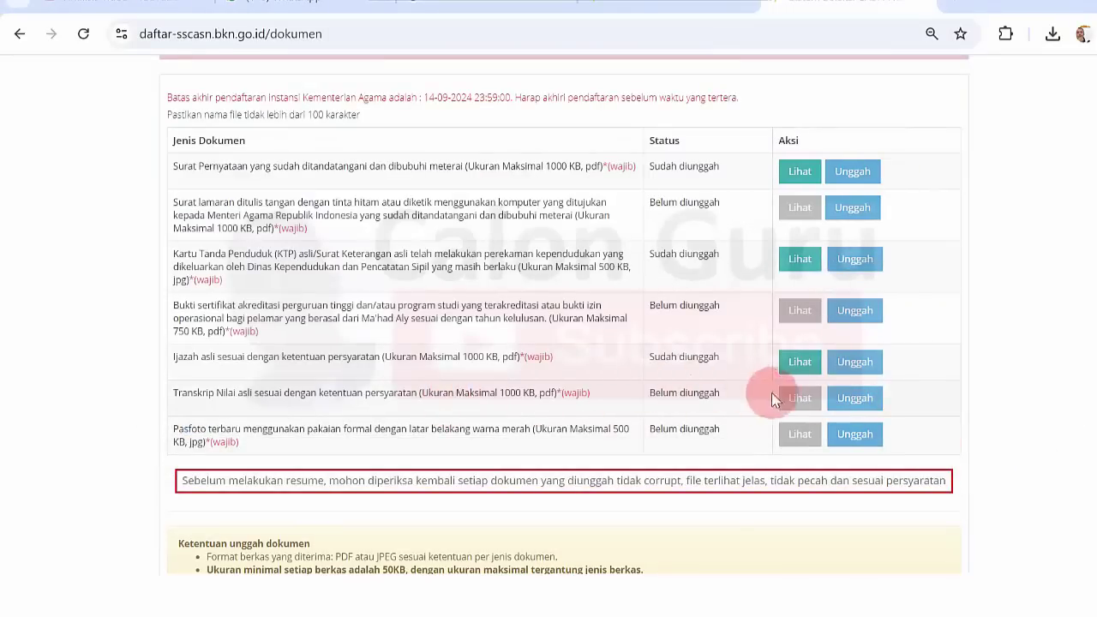
# Try to upload the TRANSKRIP NILAI PDF from the Bkl folder as the Transkrip Nilai asli document
pyautogui.click(855, 398)
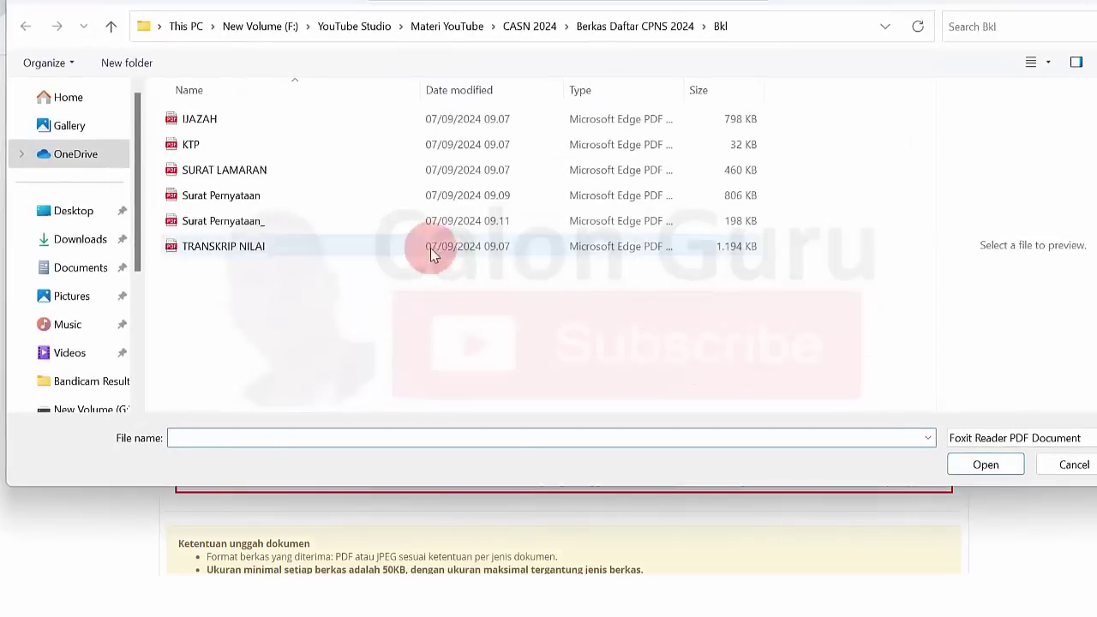
pyautogui.click(284, 246)
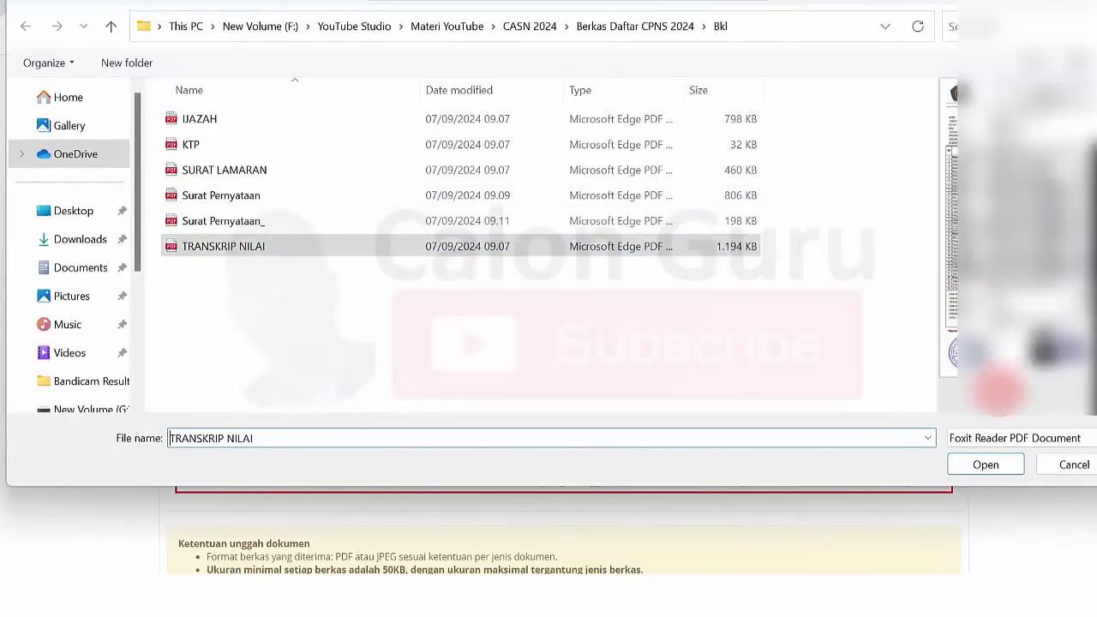
pyautogui.click(986, 465)
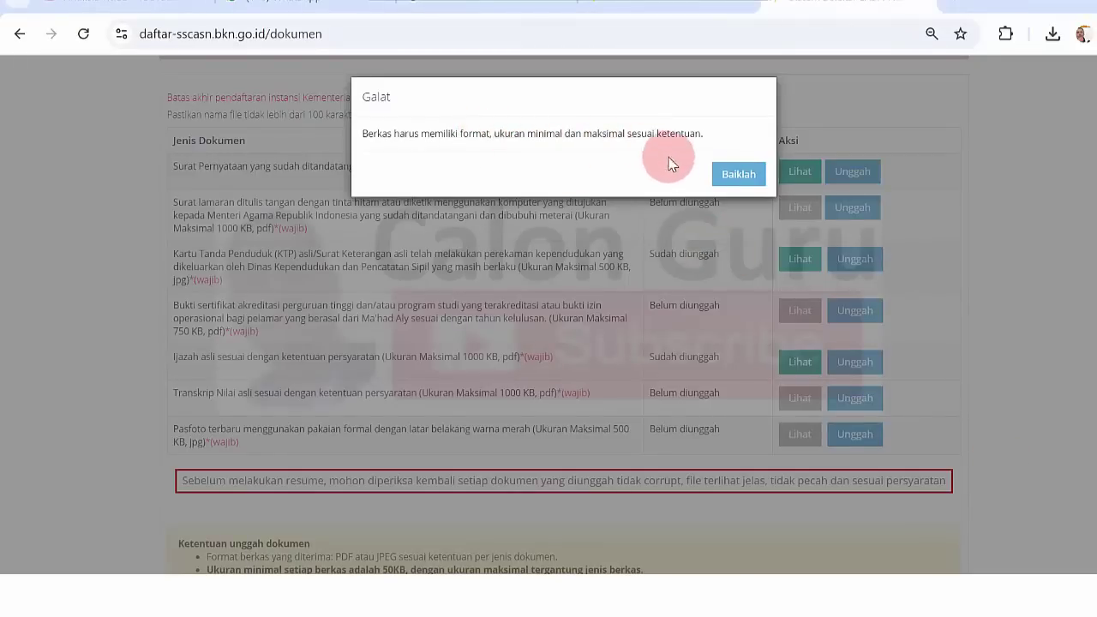
pyautogui.click(729, 174)
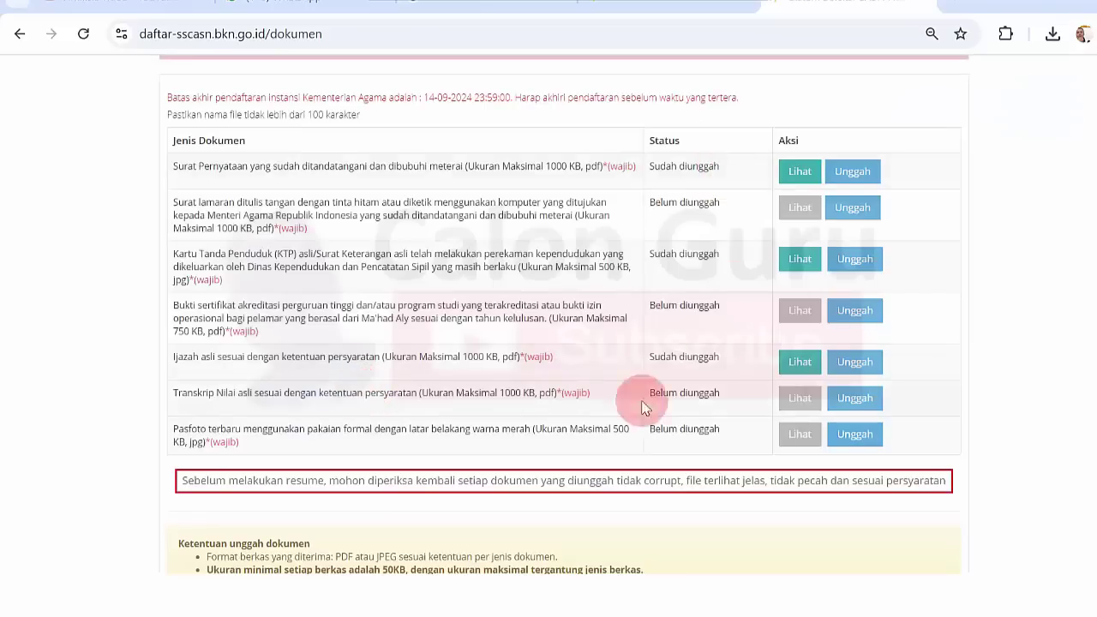
pyautogui.click(855, 400)
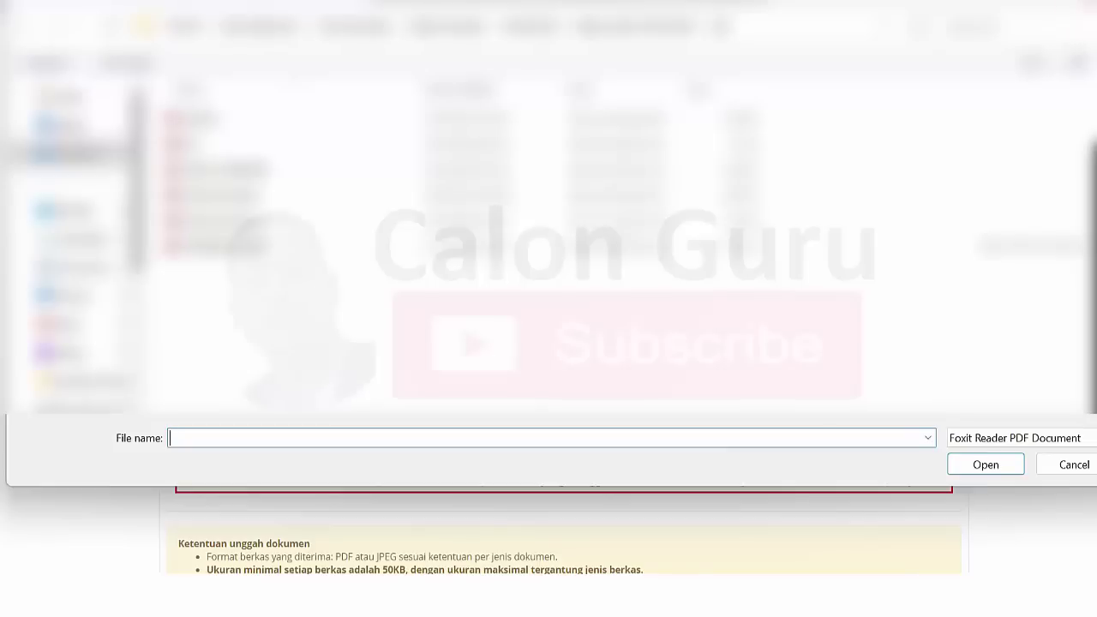
pyautogui.press('Escape')
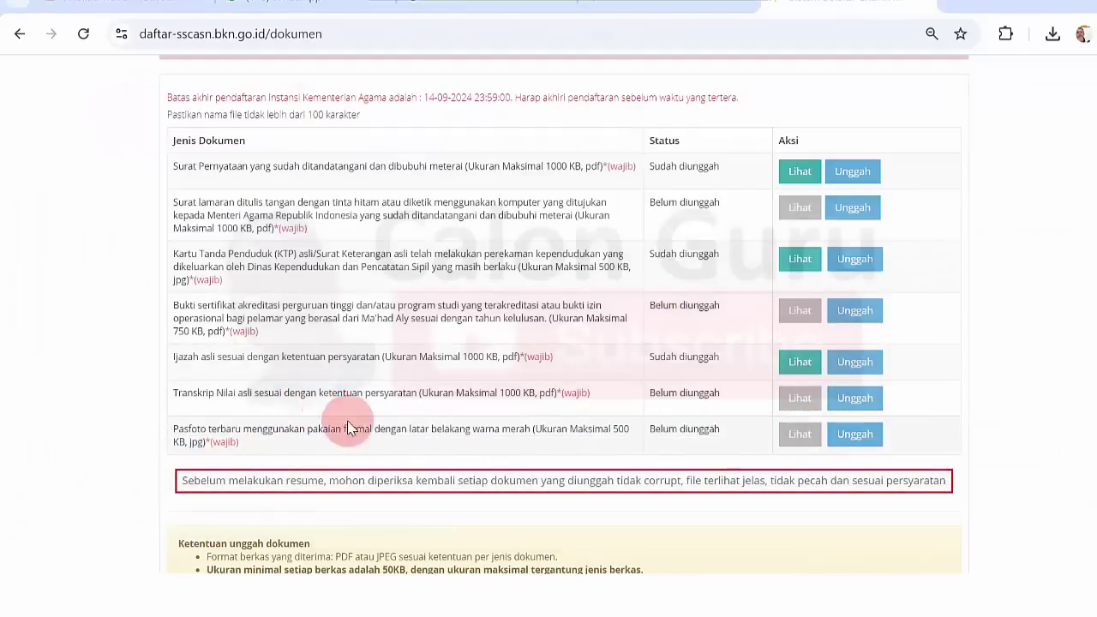
# Upload the red-background formal portrait image as the Pasfoto terbaru document
pyautogui.click(857, 433)
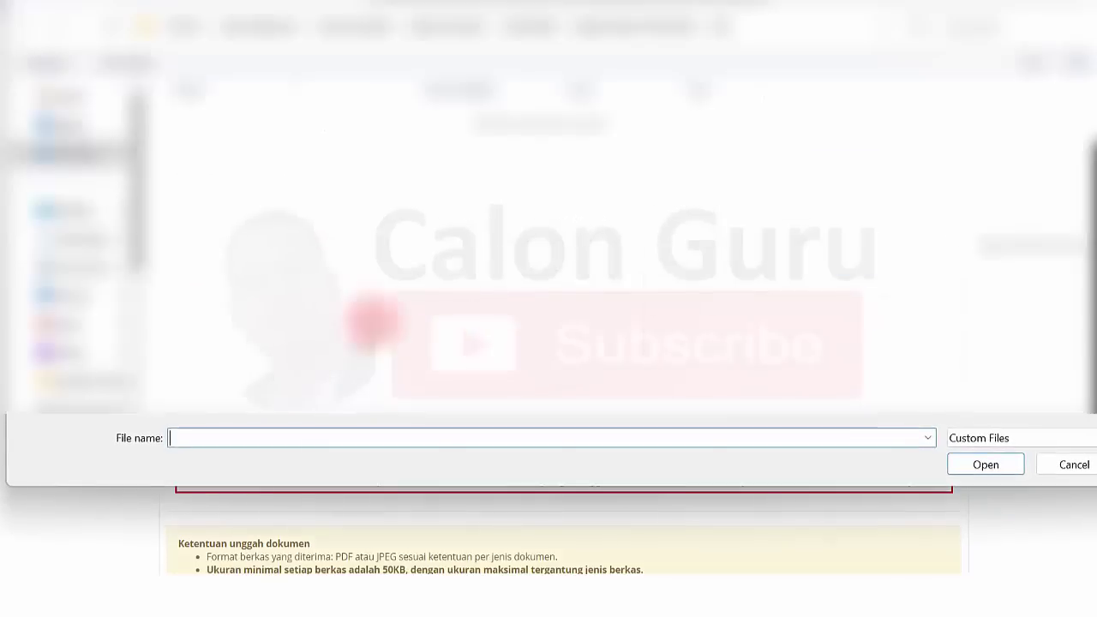
pyautogui.click(94, 233)
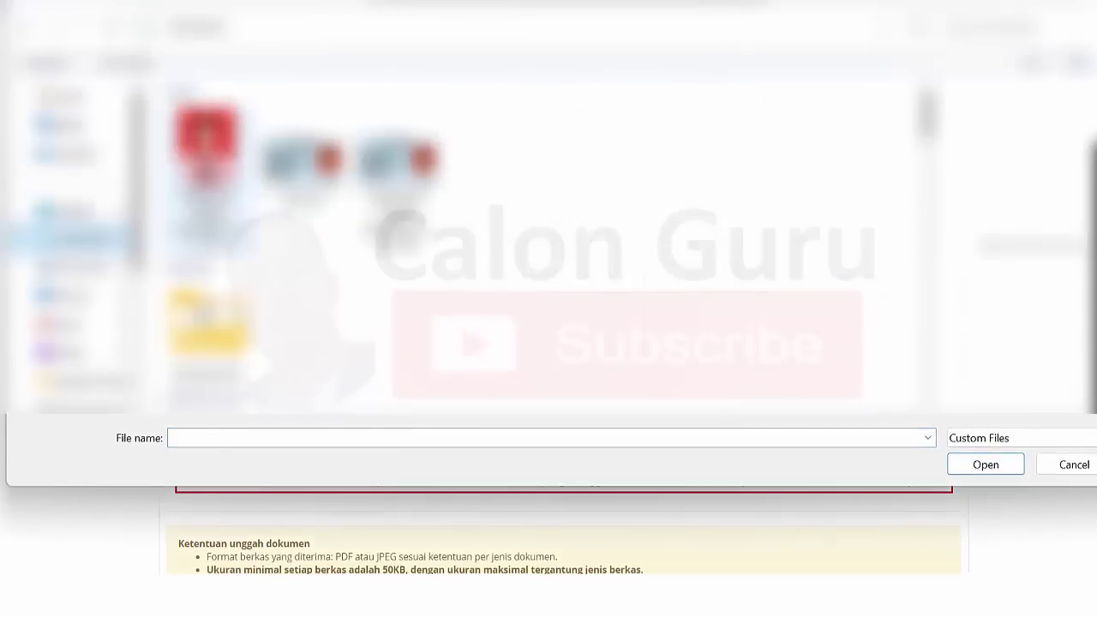
pyautogui.click(209, 171)
pyautogui.click(1010, 463)
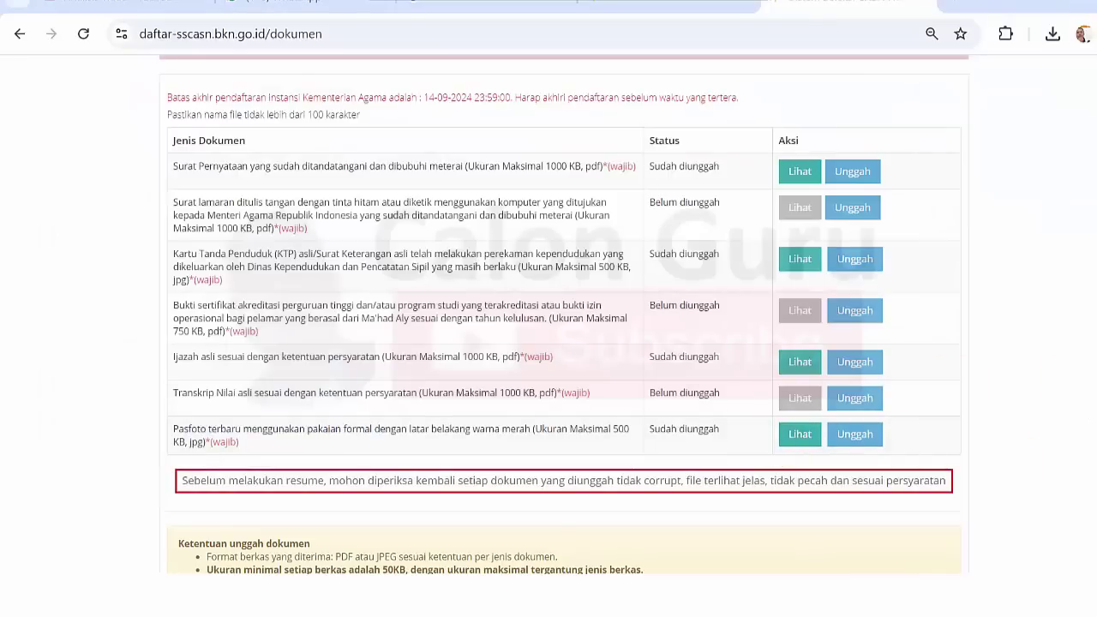
# Review the rest of the document upload page and open the Resume stage of the registration
pyautogui.scroll(-1, 564, 318)
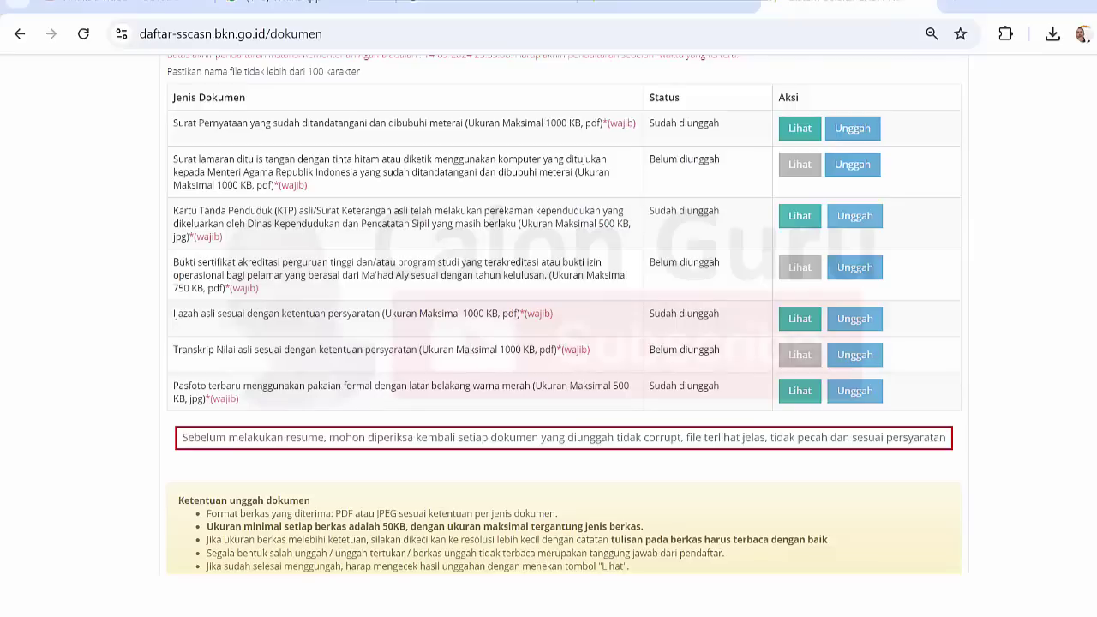
pyautogui.scroll(-2, 1032, 441)
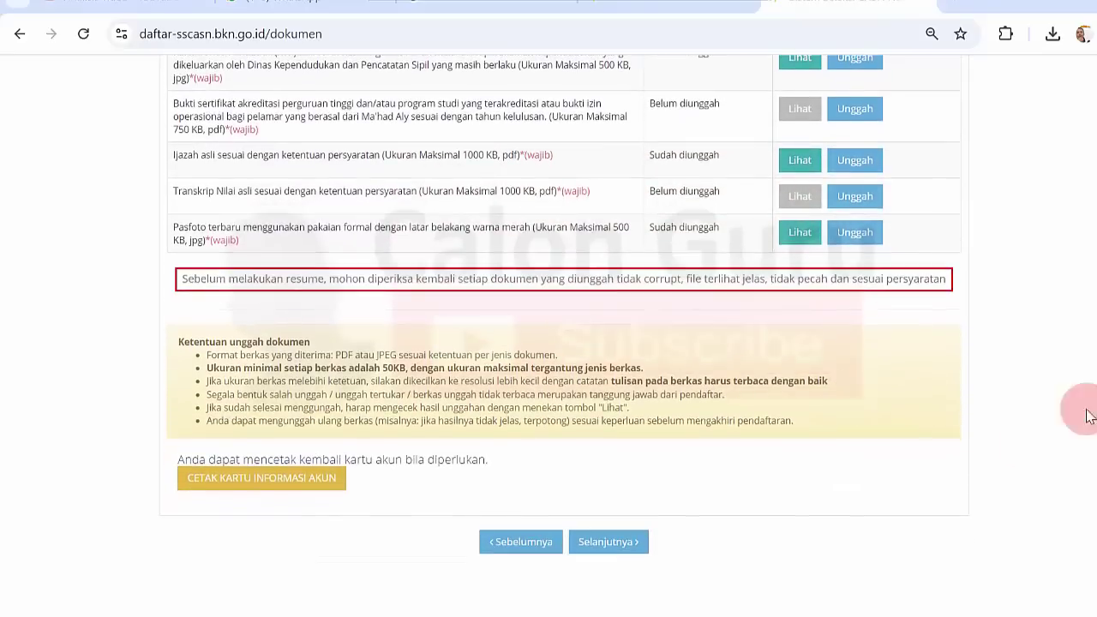
pyautogui.scroll(-1, 1087, 415)
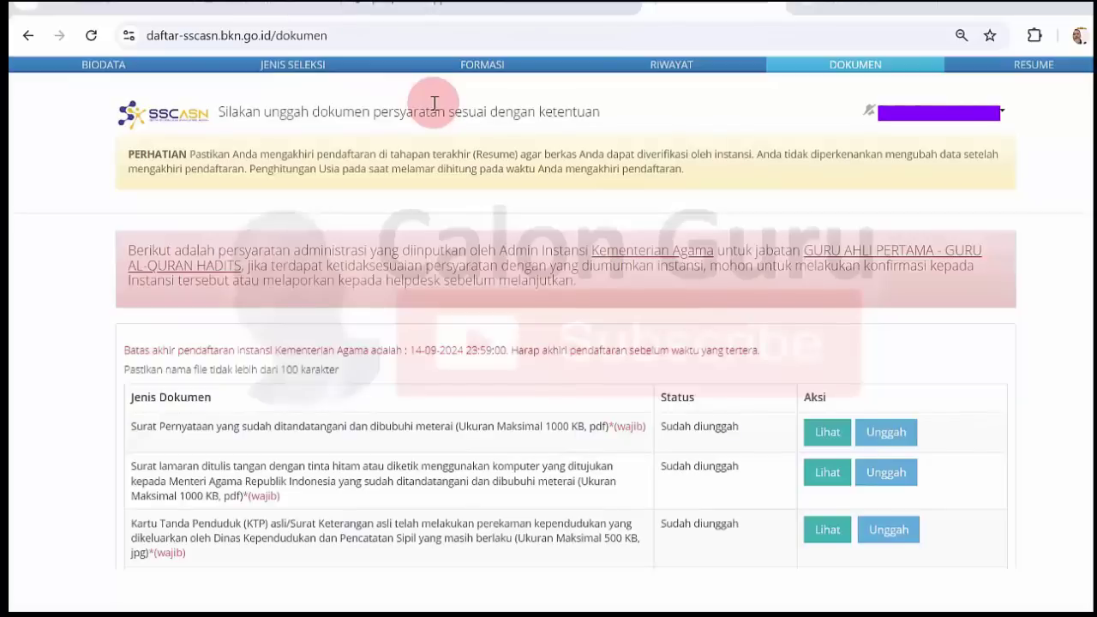
pyautogui.click(1042, 69)
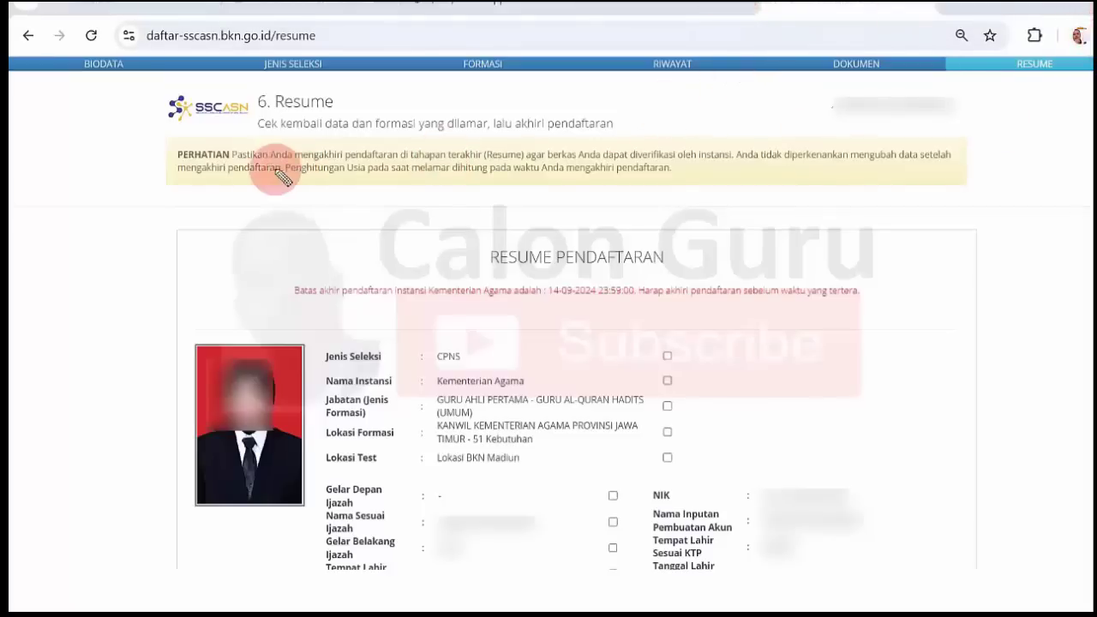
# Underline the key phrases of the PERHATIAN notice on the Resume page and clear the markings
pyautogui.moveTo(244, 158); pyautogui.dragTo(274, 163)
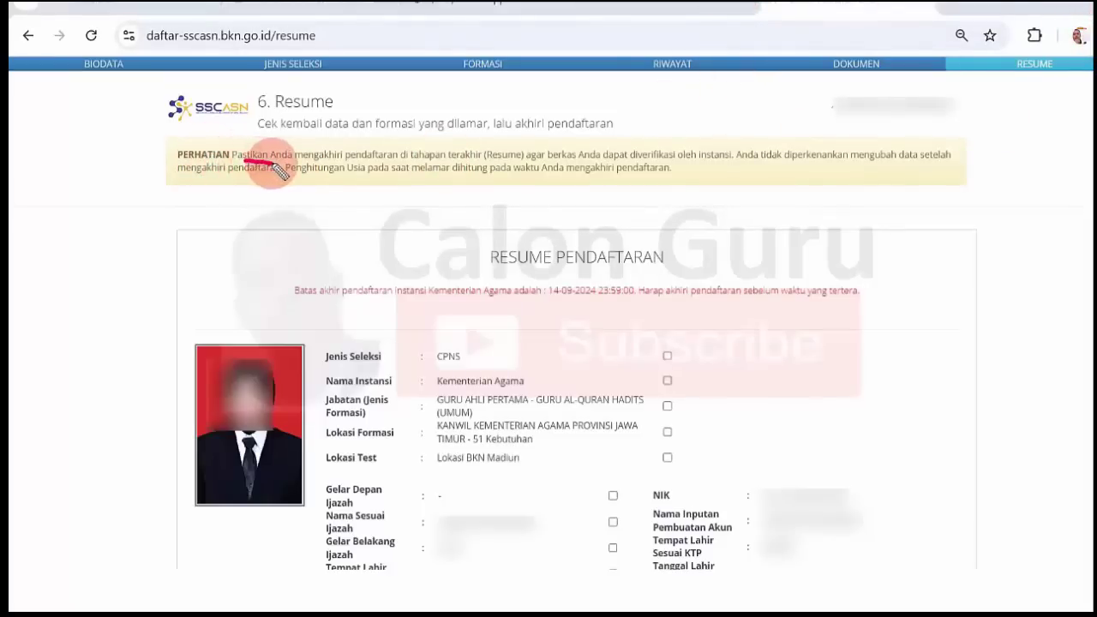
pyautogui.moveTo(394, 159); pyautogui.dragTo(423, 158)
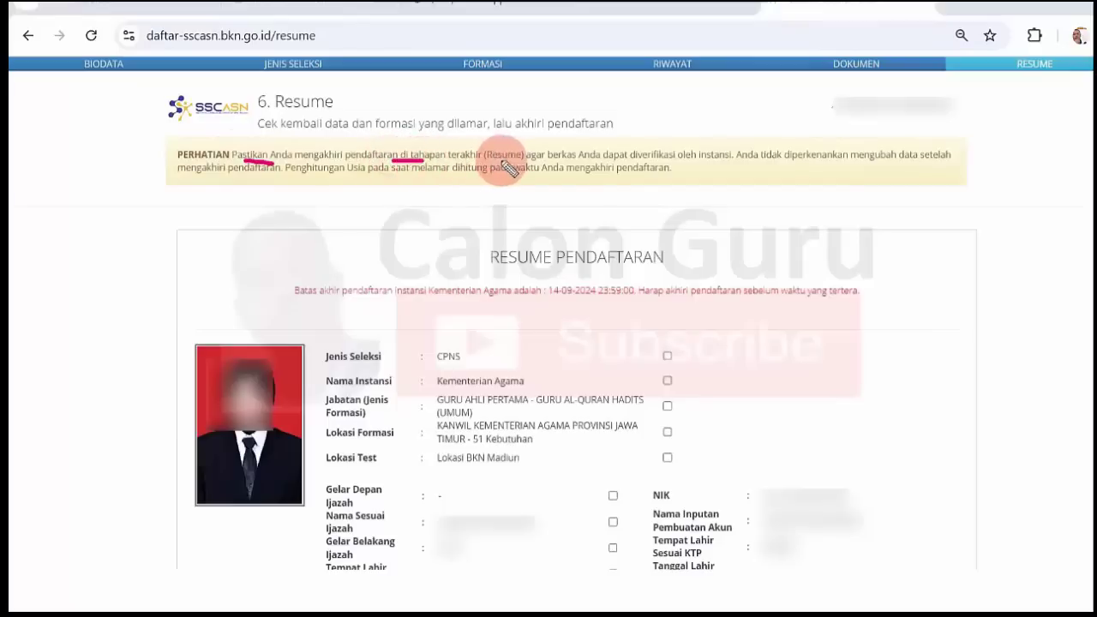
pyautogui.moveTo(503, 159); pyautogui.dragTo(517, 159)
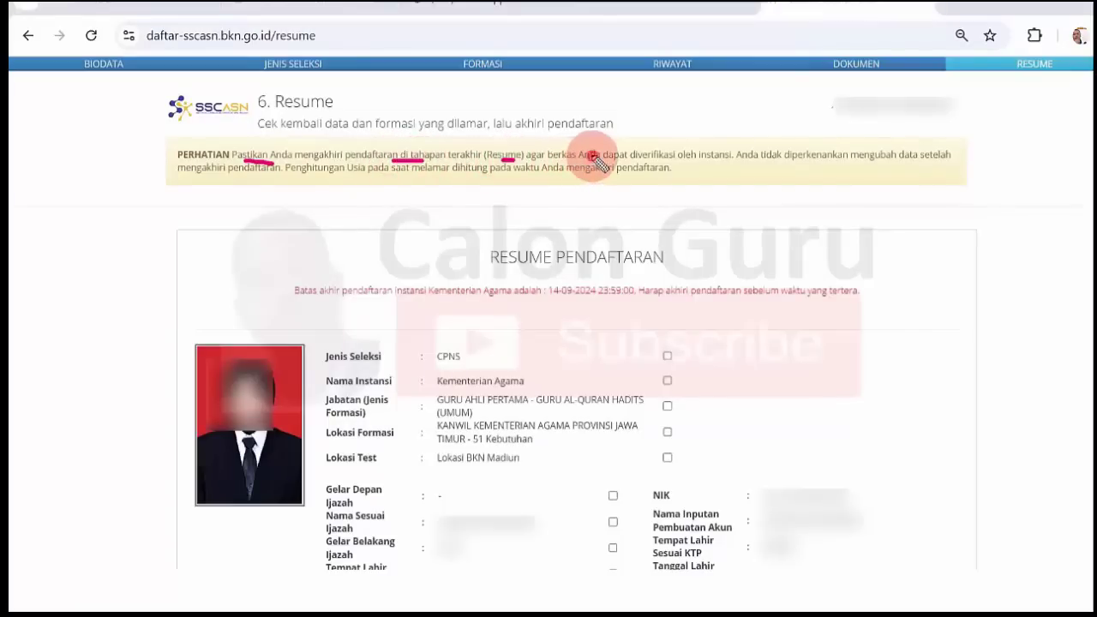
pyautogui.moveTo(688, 159); pyautogui.dragTo(883, 160)
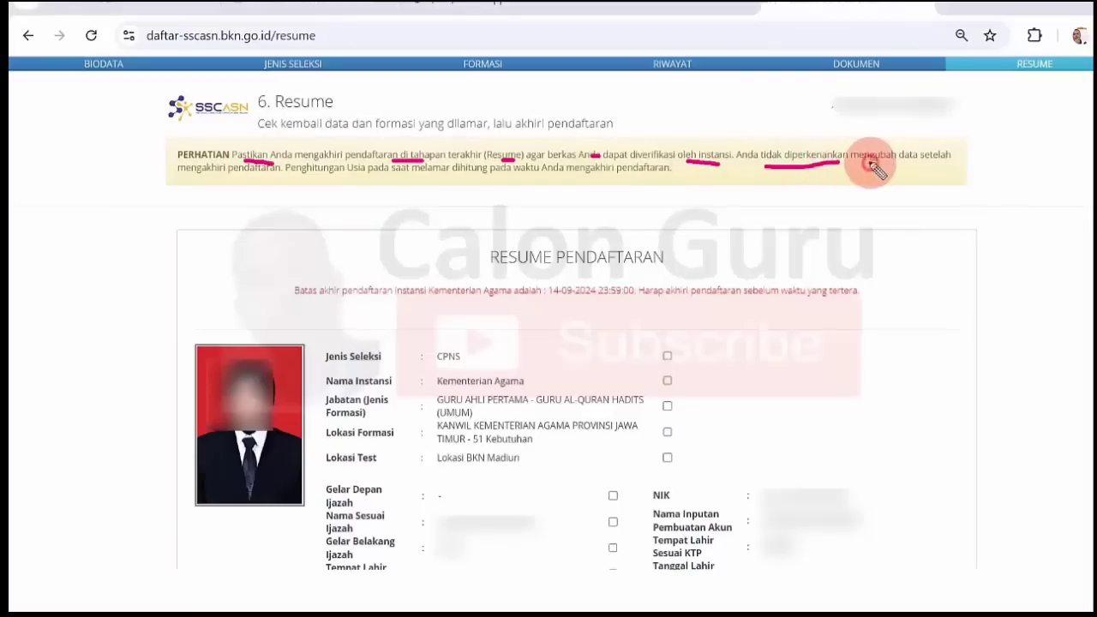
pyautogui.click(260, 174)
pyautogui.moveTo(355, 178); pyautogui.dragTo(406, 180)
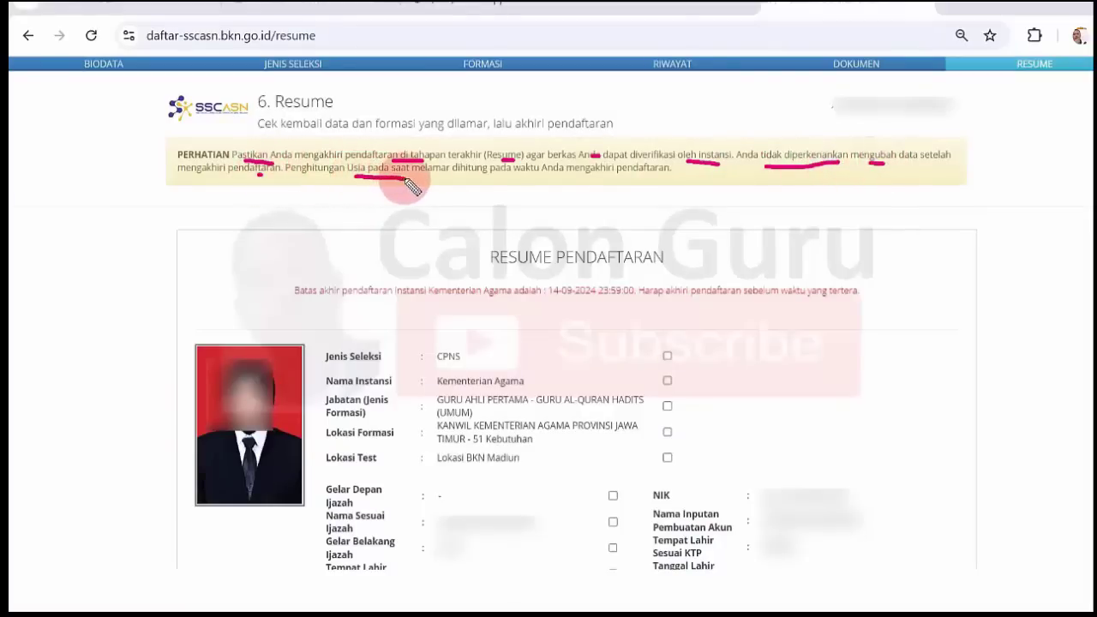
pyautogui.moveTo(489, 178); pyautogui.dragTo(512, 178)
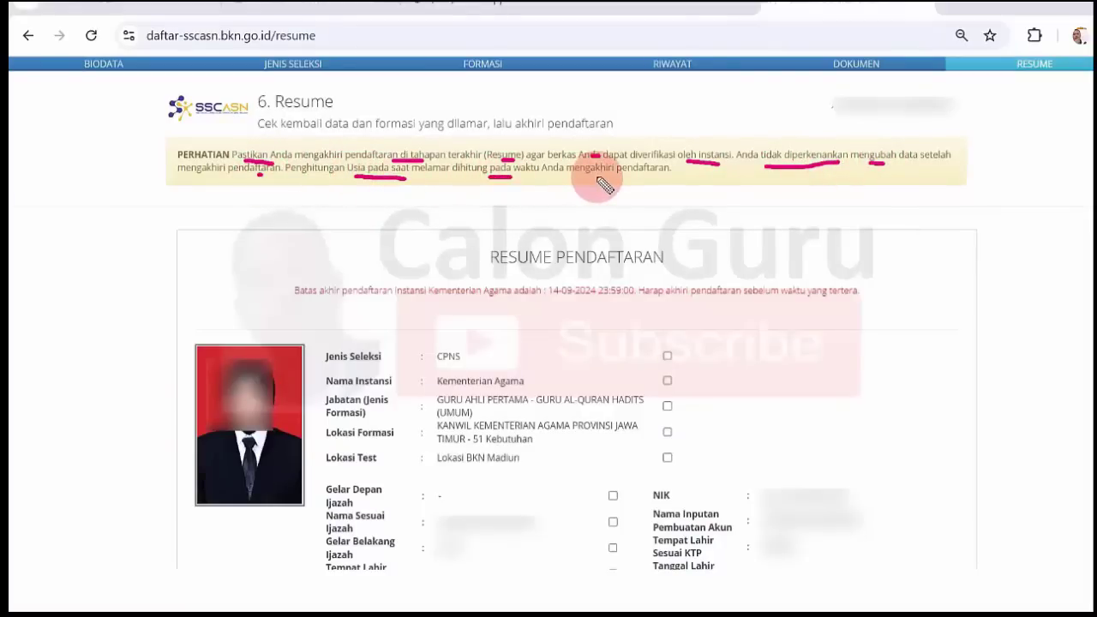
pyautogui.moveTo(592, 178); pyautogui.dragTo(629, 179)
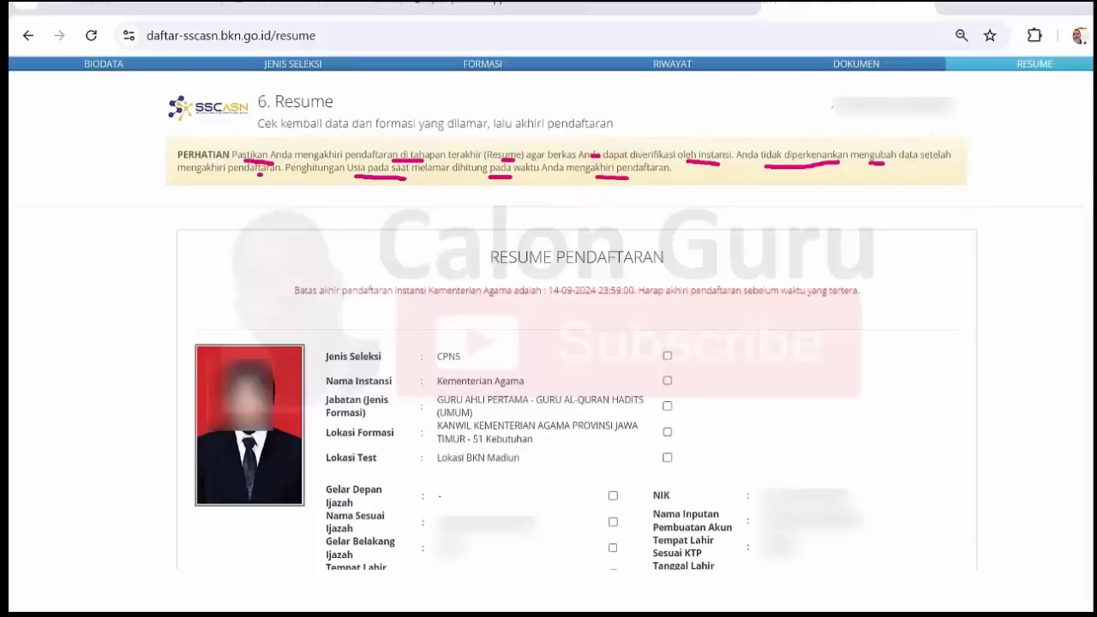
pyautogui.click(1083, 230)
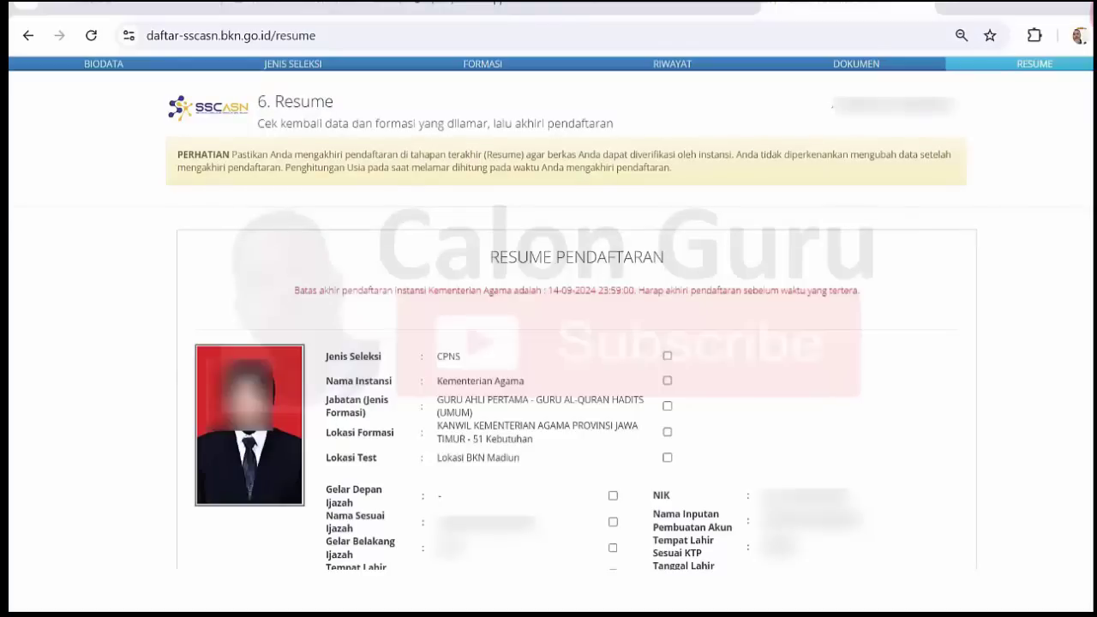
pyautogui.click(930, 125)
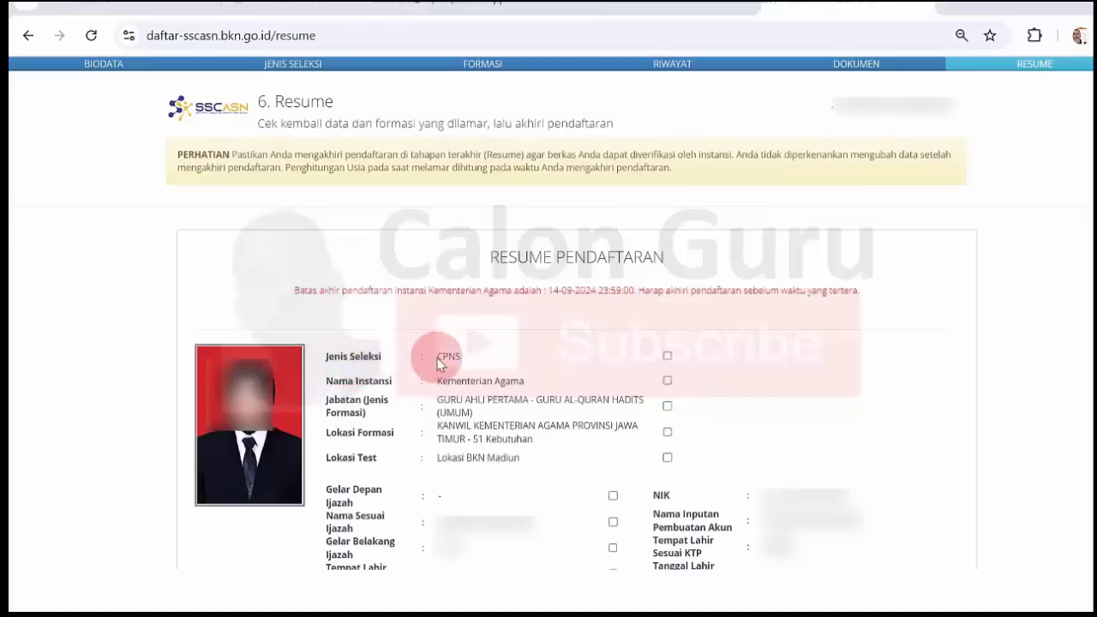
# Tick the Jenis Seleksi, Nama Instansi, Jabatan, Lokasi Formasi and Lokasi Test entries as checked in the registration resume
pyautogui.click(667, 357)
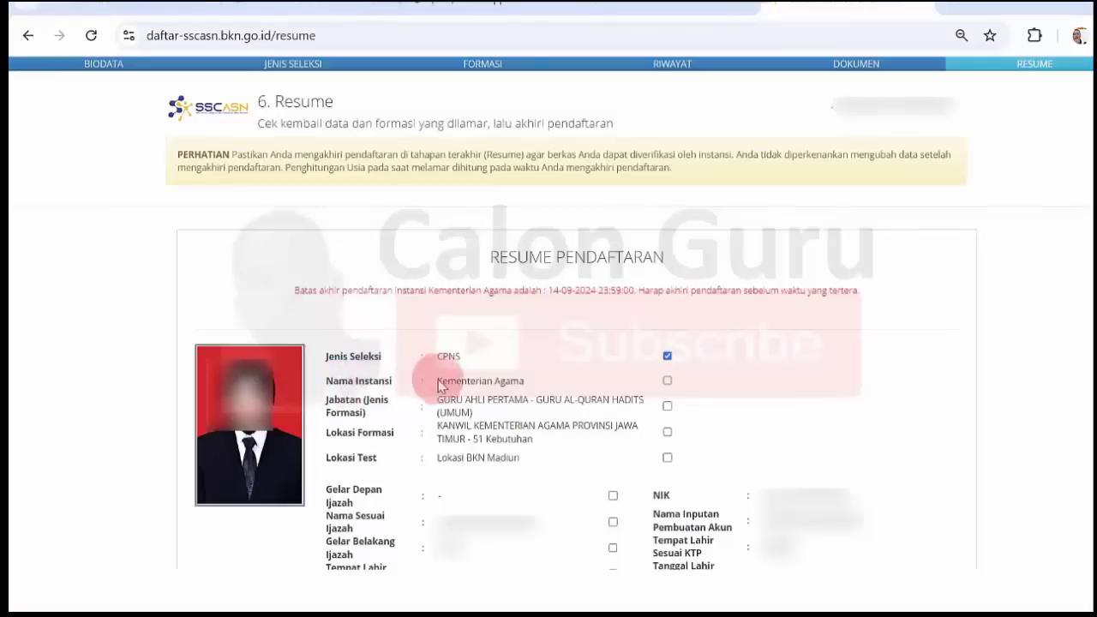
pyautogui.click(668, 383)
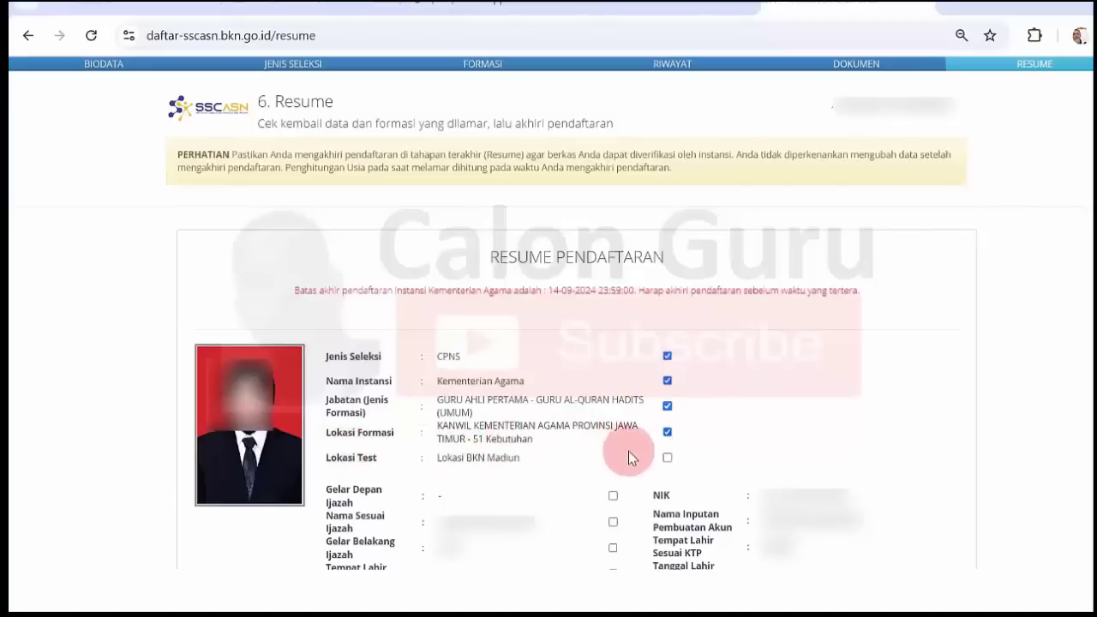
pyautogui.click(668, 458)
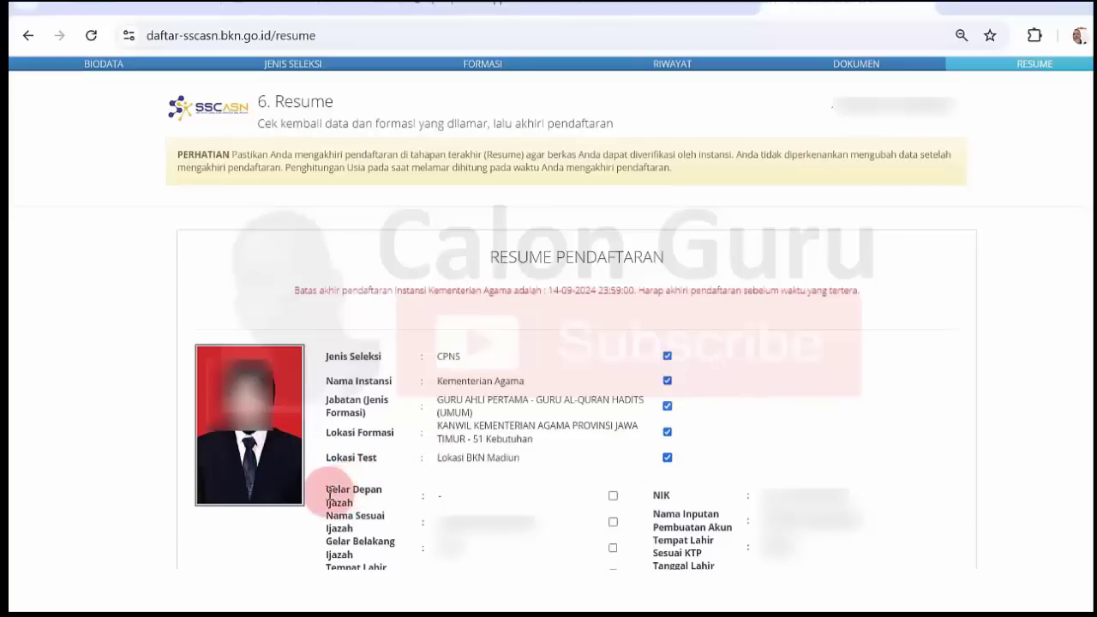
# Tick the diploma entries from Gelar Depan Ijazah through IPK/Nilai and the personal data entries from Agama through No. Telp
pyautogui.moveTo(327, 491); pyautogui.dragTo(390, 495)
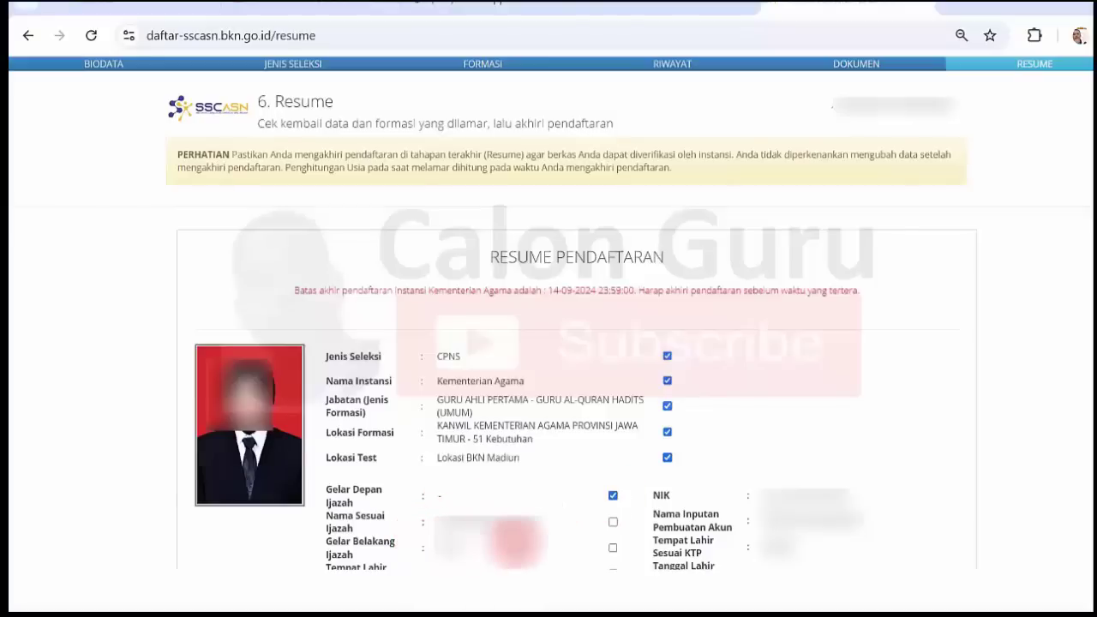
pyautogui.click(614, 548)
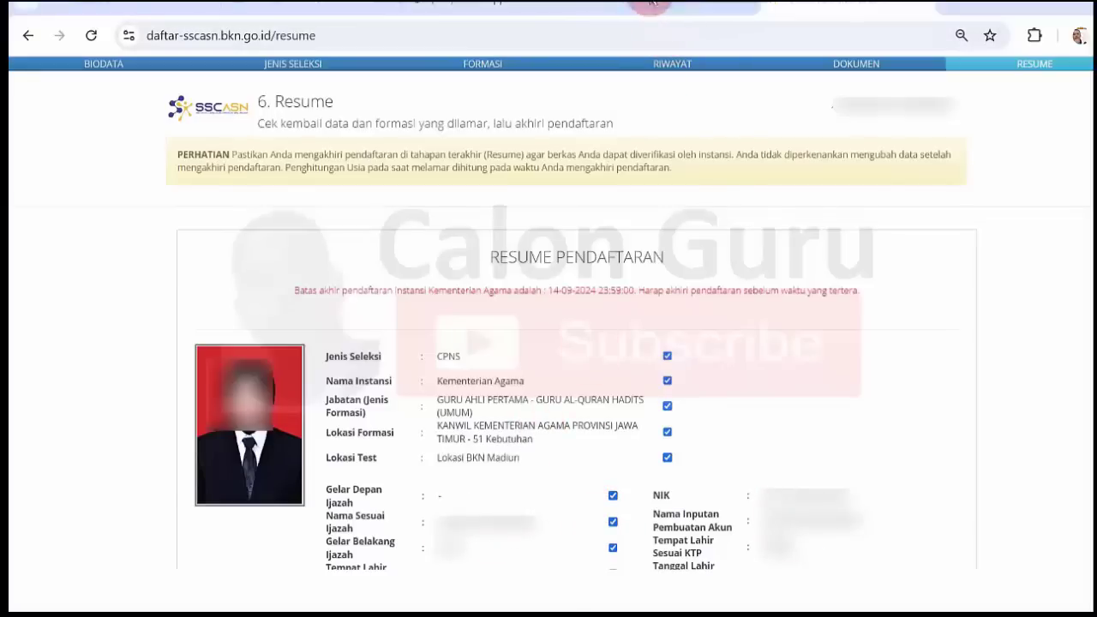
pyautogui.press('pagedown')
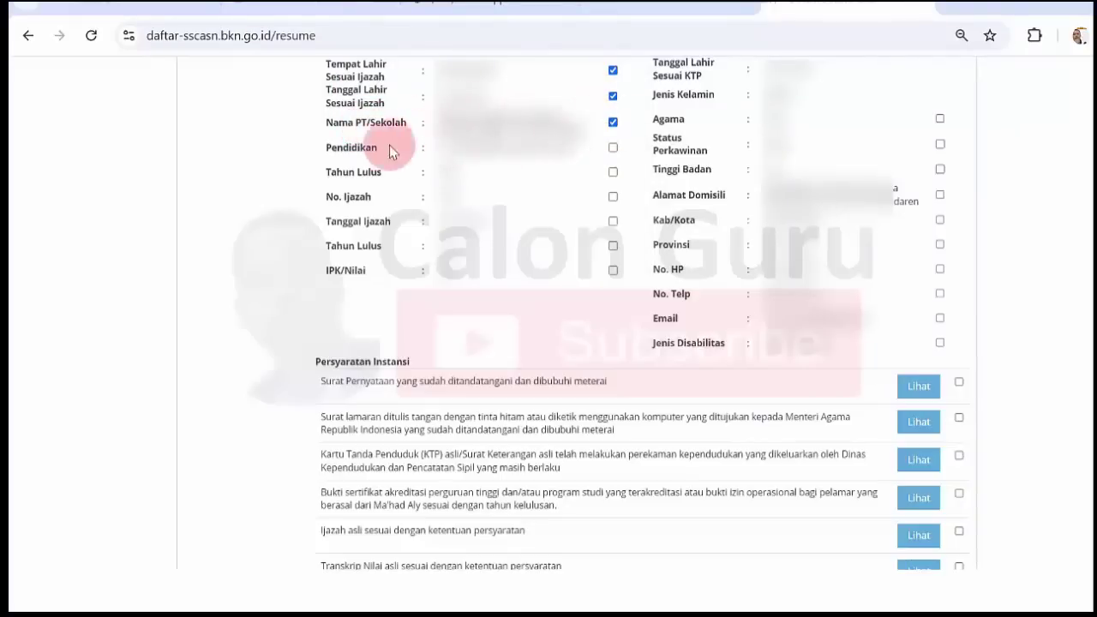
pyautogui.click(613, 148)
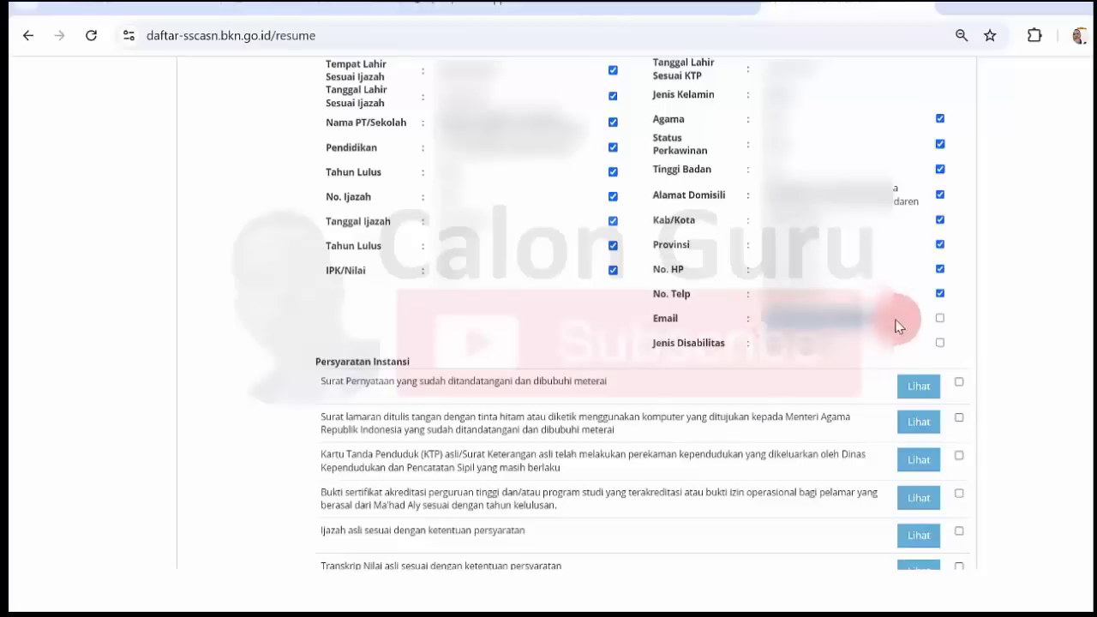
# Check the applicant's Email entry and tick both Email and Jenis Disabilitas in the personal data
pyautogui.moveTo(756, 320)
pyautogui.mouseDown()
pyautogui.moveTo(945, 304)
pyautogui.moveTo(809, 335)
pyautogui.moveTo(876, 314)
pyautogui.moveTo(831, 322)
pyautogui.moveTo(902, 329)
pyautogui.moveTo(945, 318)
pyautogui.moveTo(950, 304)
pyautogui.moveTo(749, 318)
pyautogui.mouseUp()
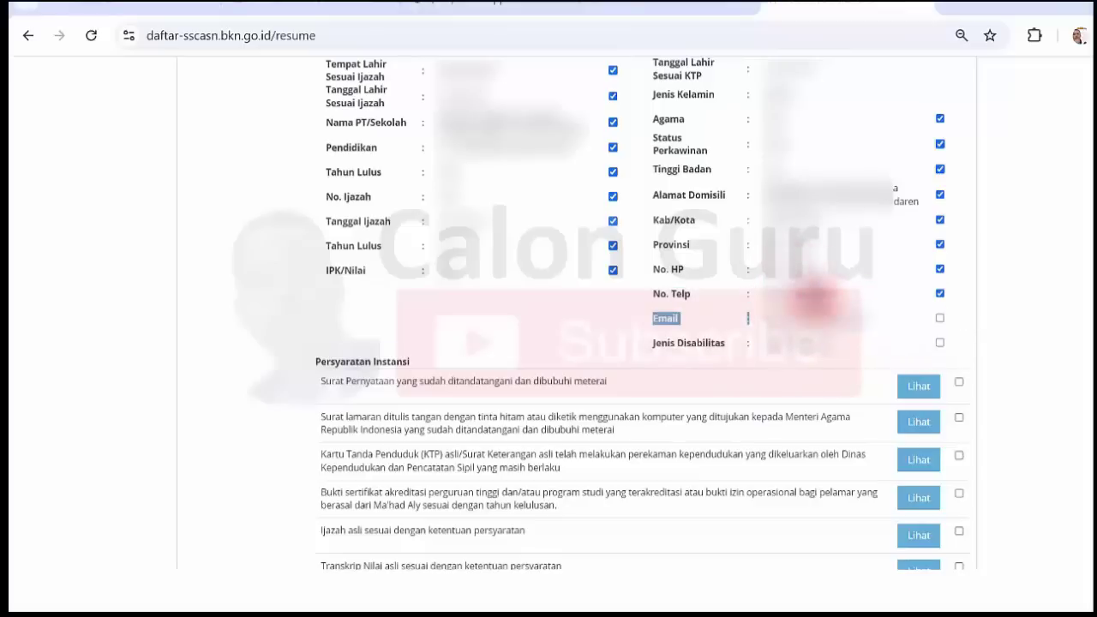
pyautogui.click(950, 263)
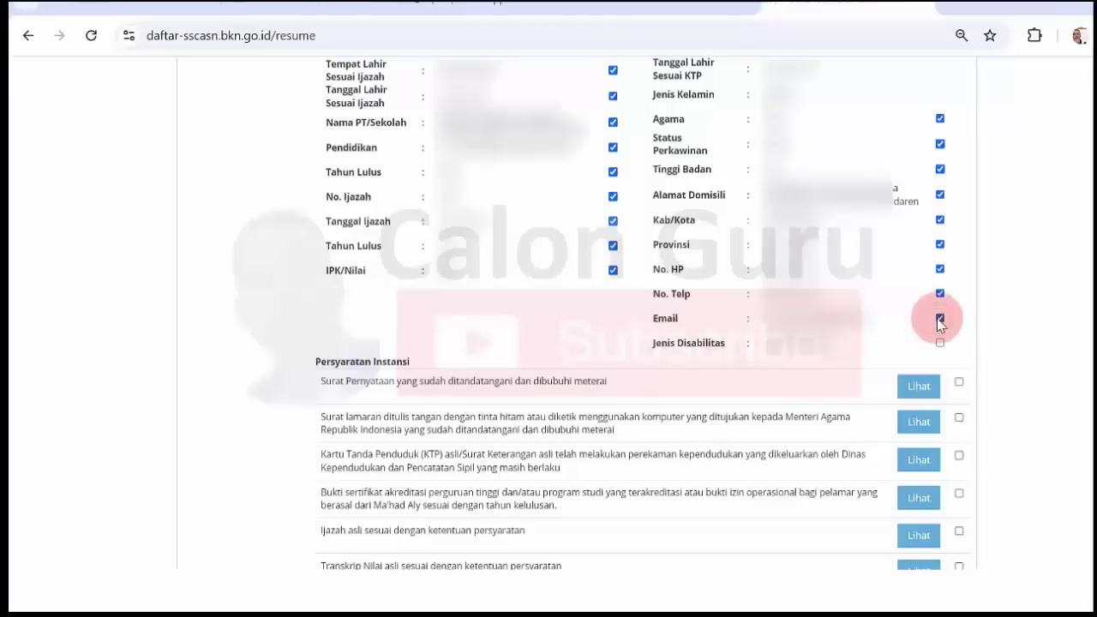
pyautogui.click(687, 358)
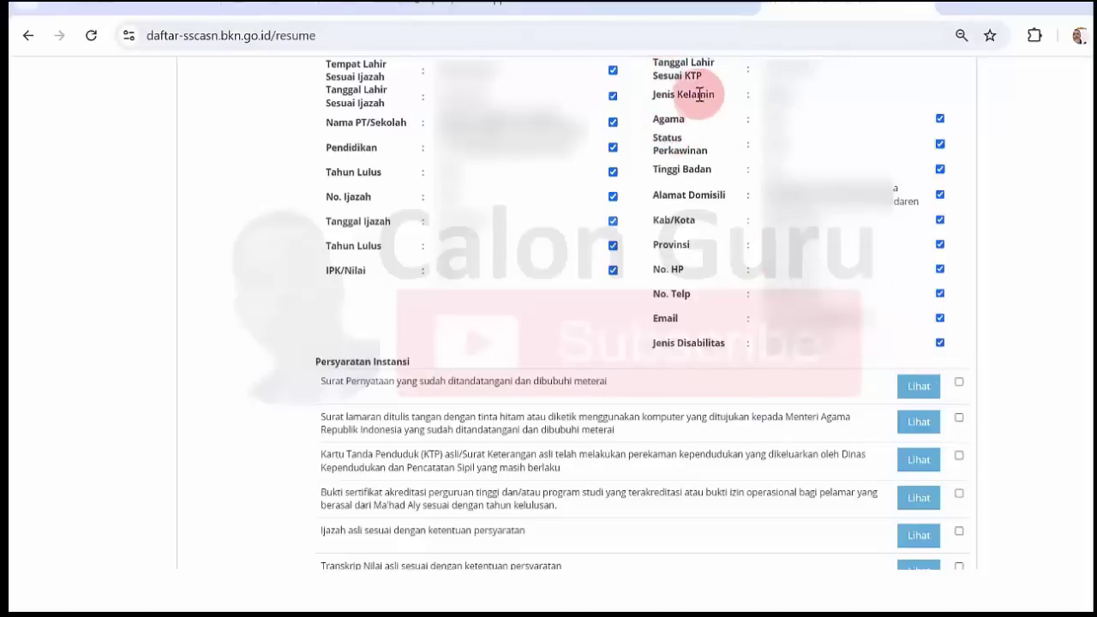
# Check both pages of the uploaded Surat Pernyataan under Persyaratan Instansi, close the preview and tick the document as correct
pyautogui.scroll(-4, 549, 309)
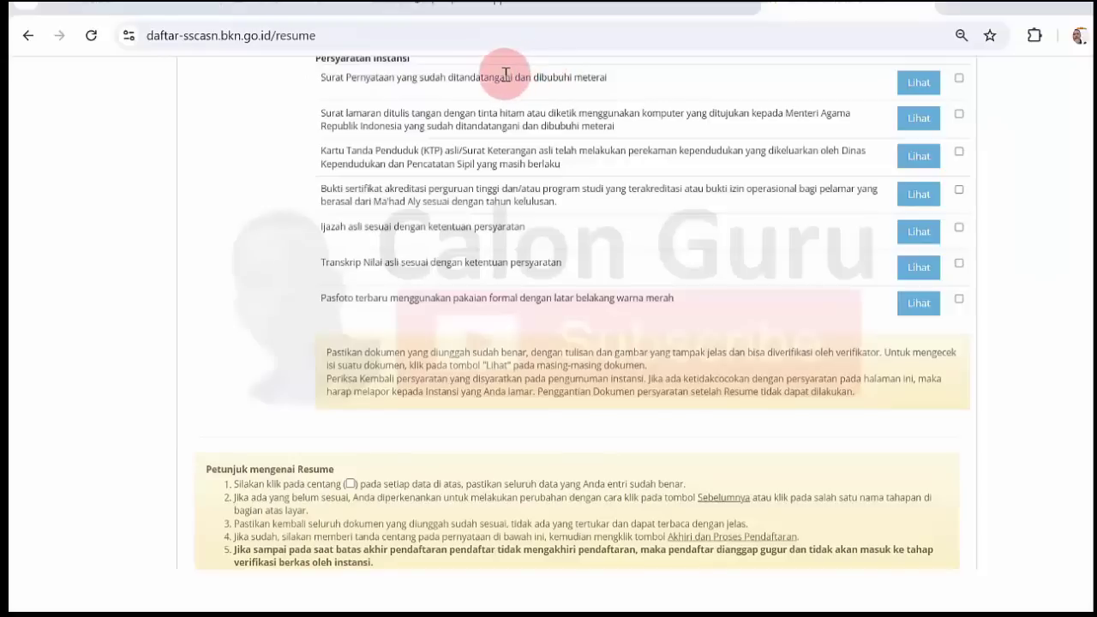
pyautogui.click(918, 84)
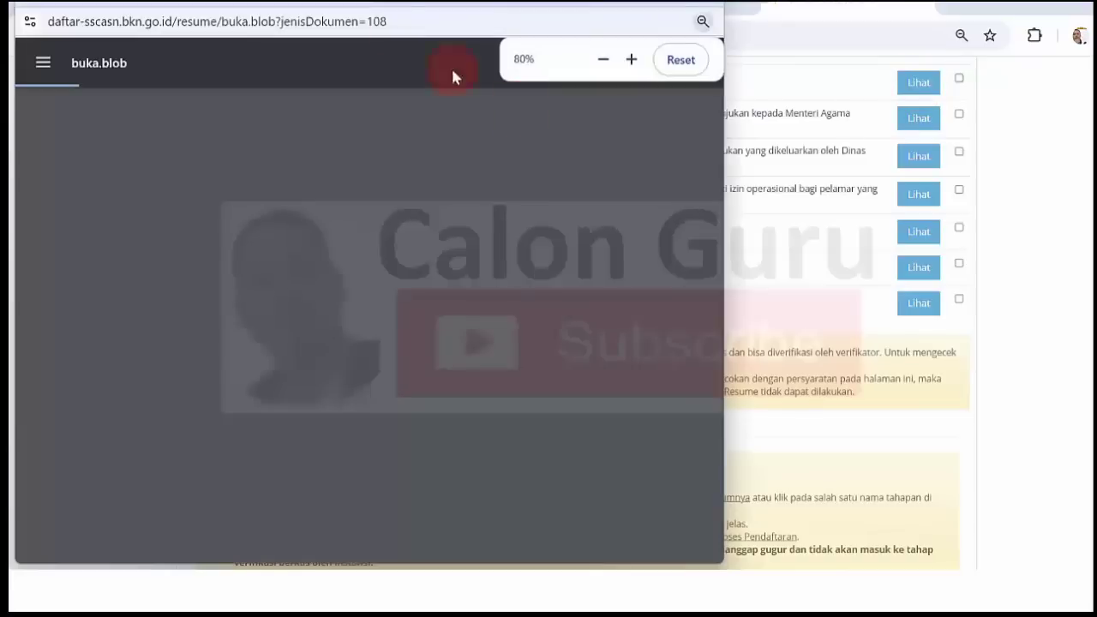
pyautogui.moveTo(326, 10); pyautogui.dragTo(327, 19)
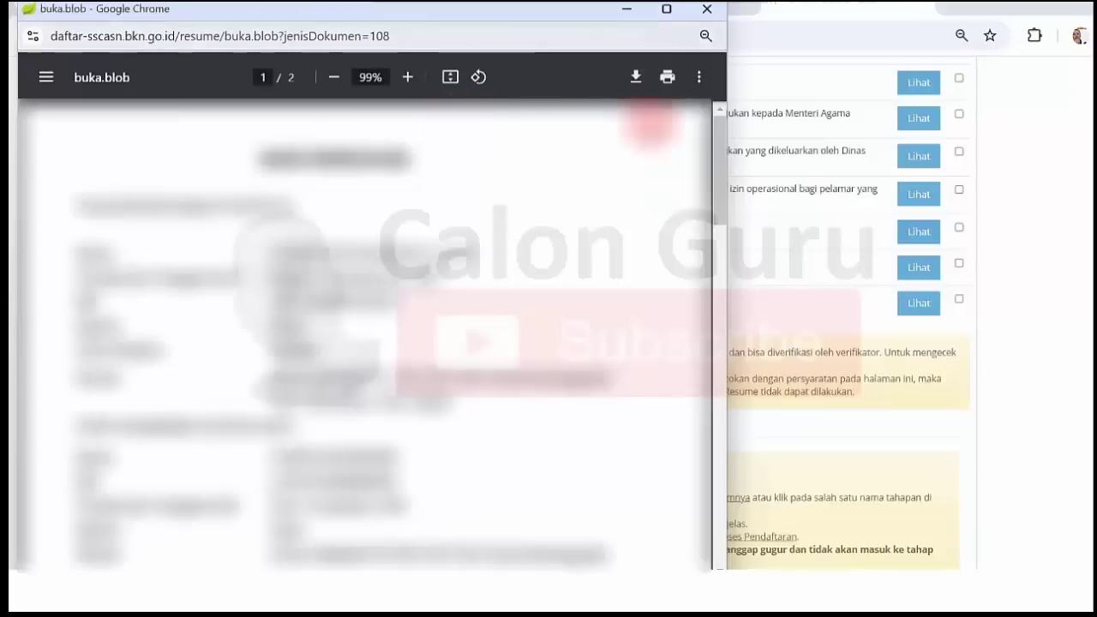
pyautogui.moveTo(720, 133); pyautogui.dragTo(719, 403)
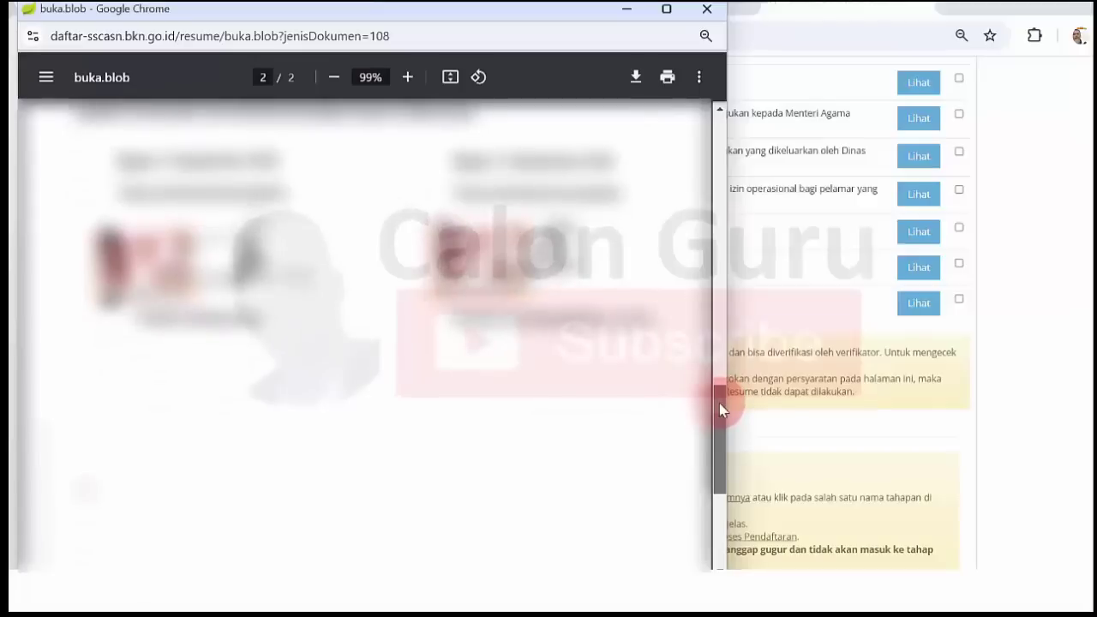
pyautogui.click(706, 9)
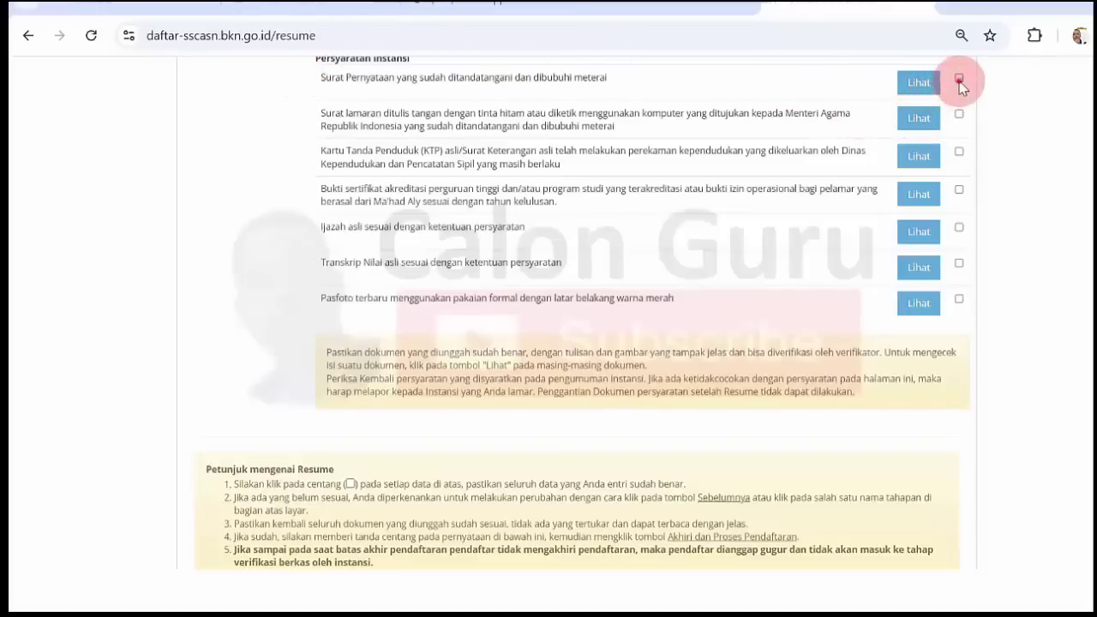
# Check the uploaded Surat lamaran in its preview, close it and tick the document as correct
pyautogui.click(919, 119)
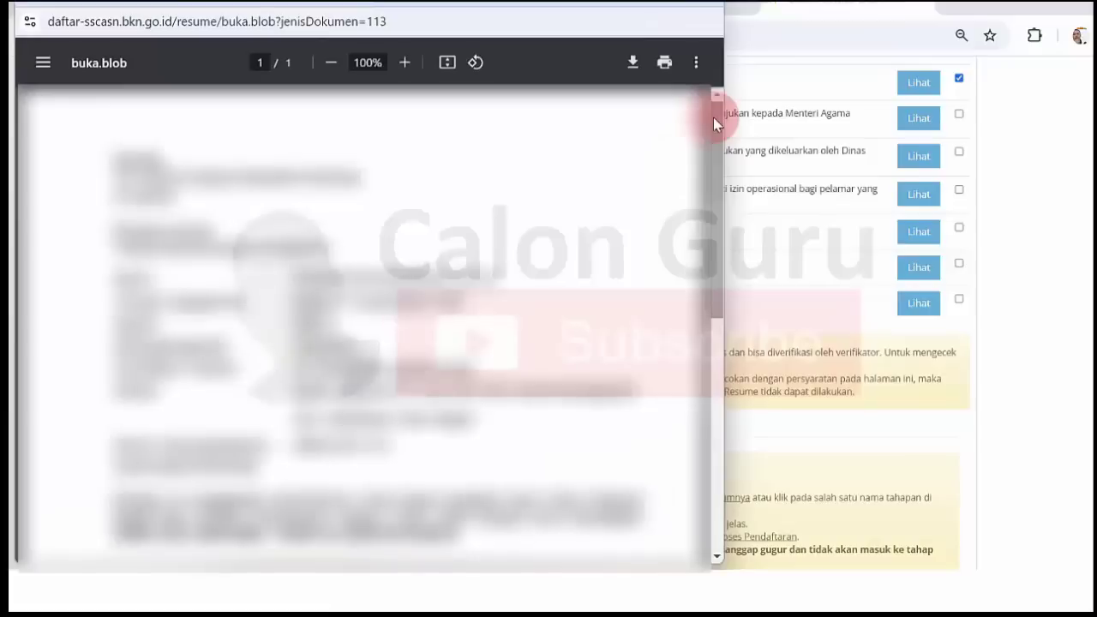
pyautogui.moveTo(713, 117); pyautogui.dragTo(715, 86)
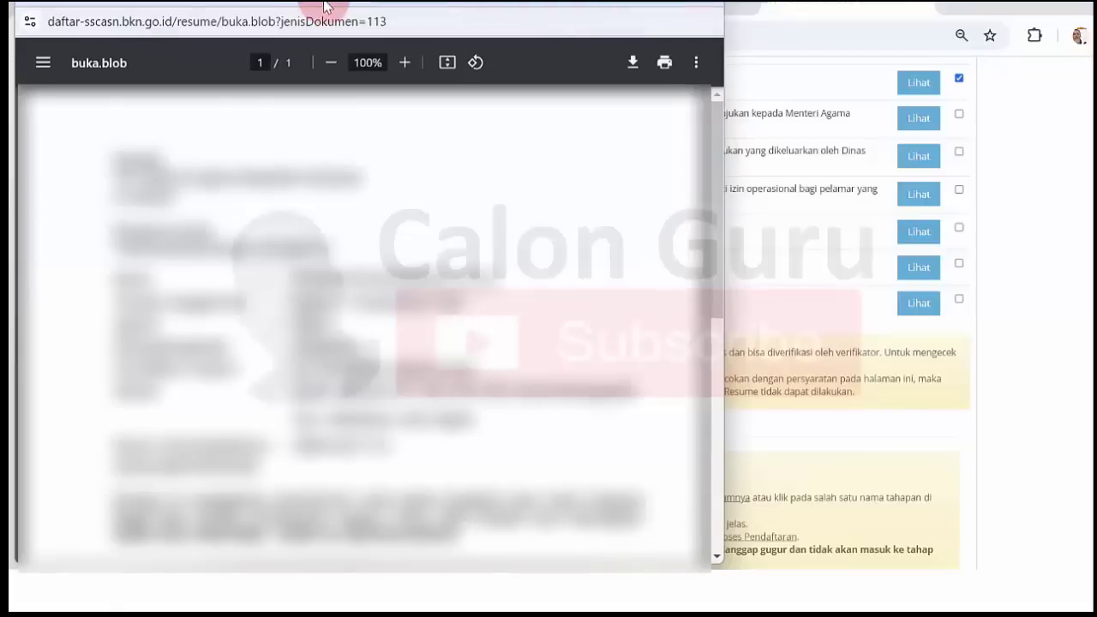
pyautogui.moveTo(324, 7); pyautogui.dragTo(326, 20)
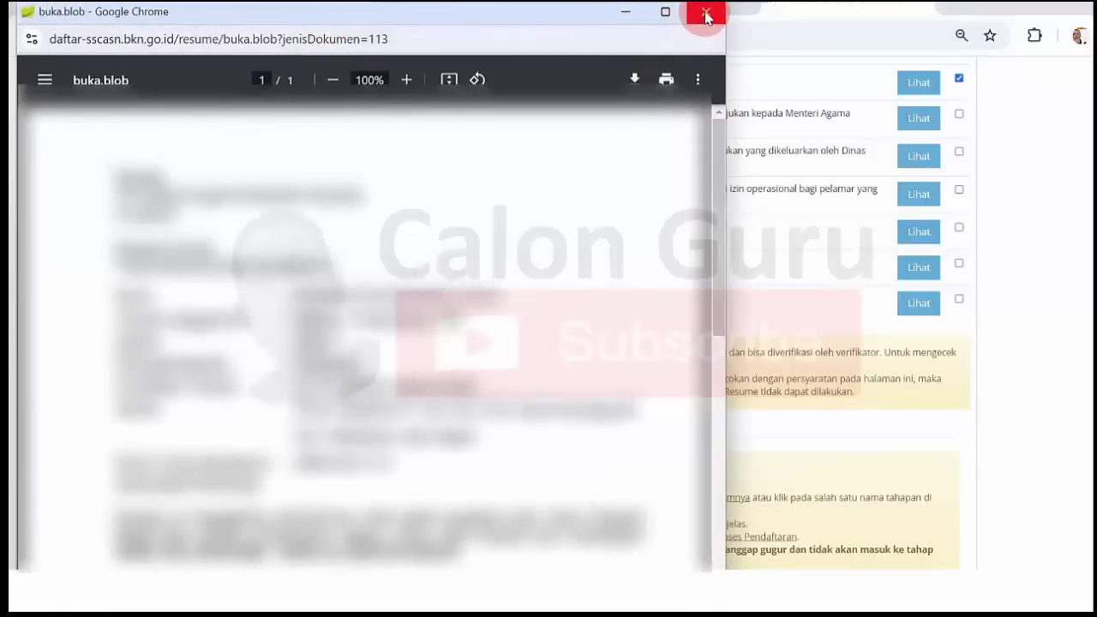
pyautogui.click(706, 15)
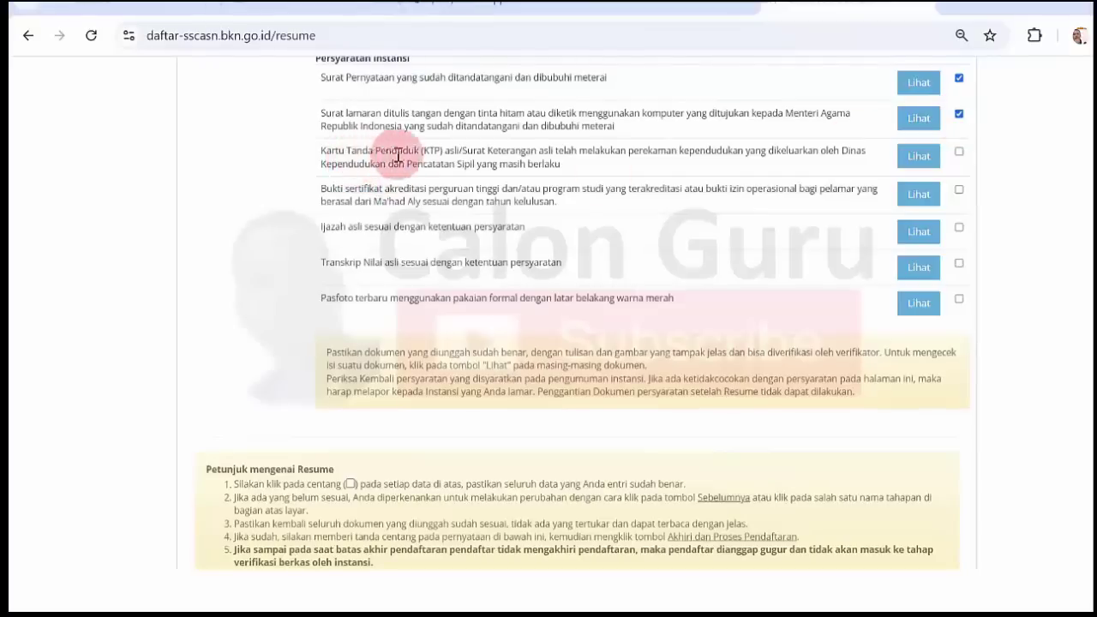
# Check the uploaded Kartu Tanda Penduduk (KTP) image, close the preview and tick the document as correct
pyautogui.click(916, 158)
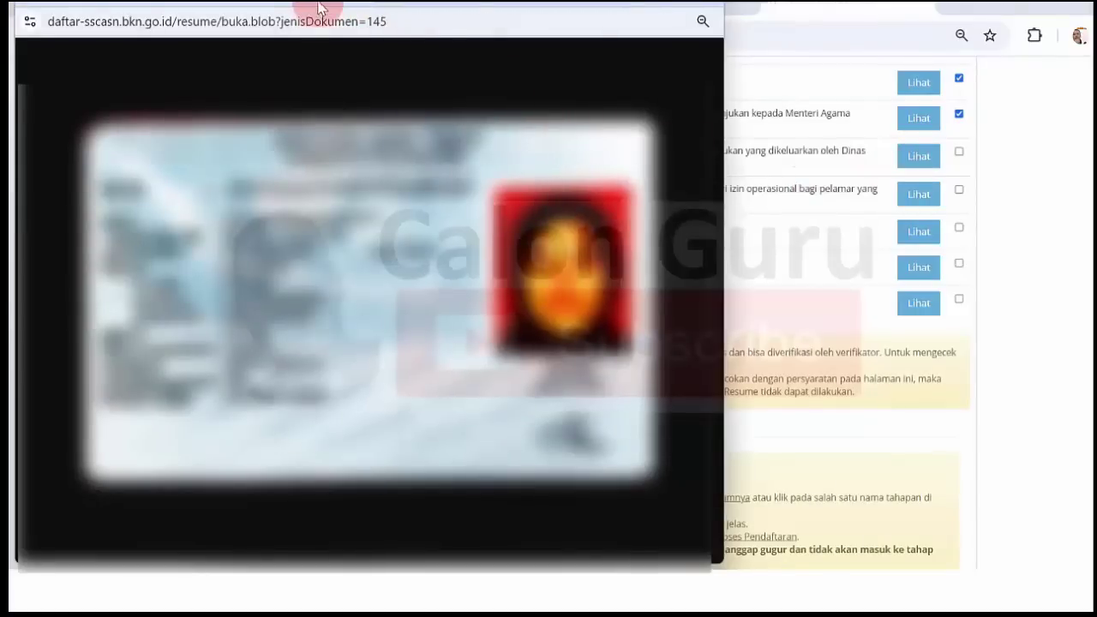
pyautogui.moveTo(320, 6); pyautogui.dragTo(325, 12)
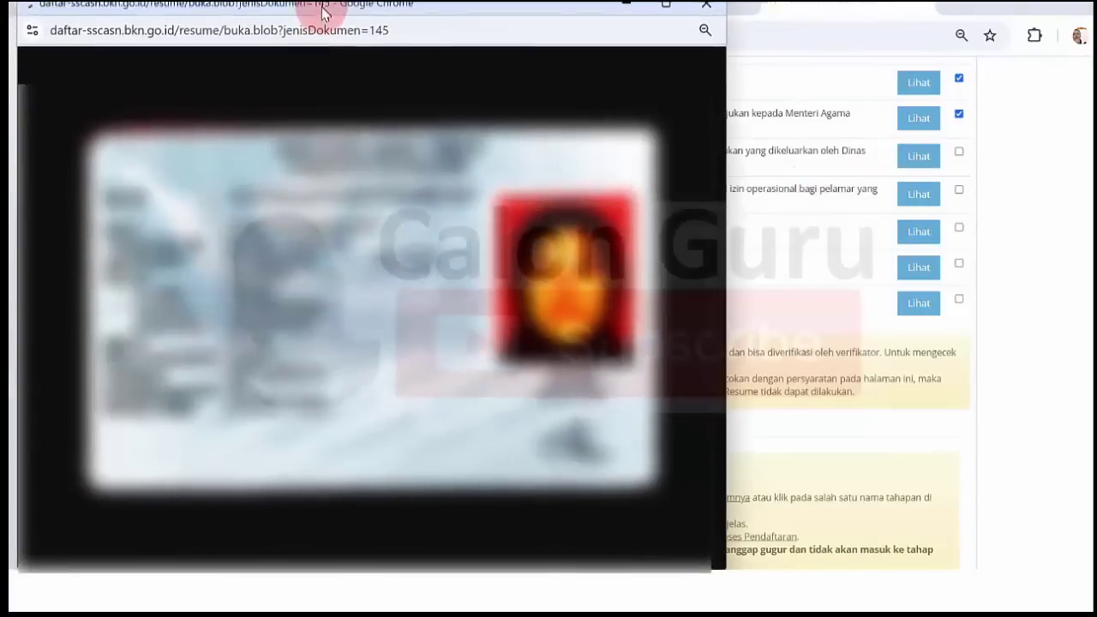
pyautogui.click(700, 9)
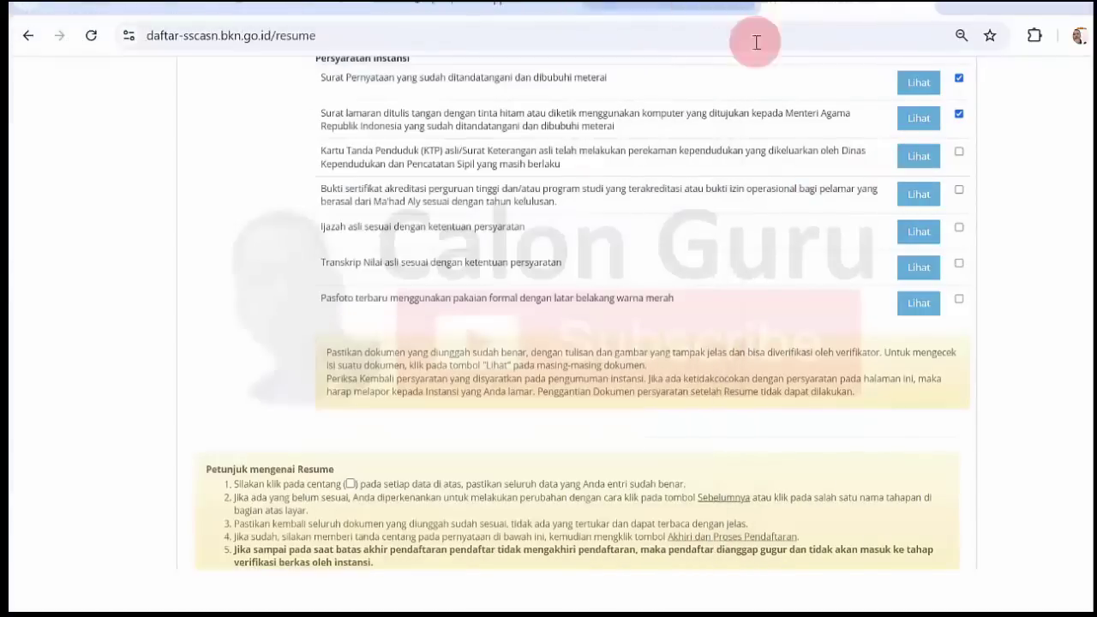
pyautogui.click(960, 155)
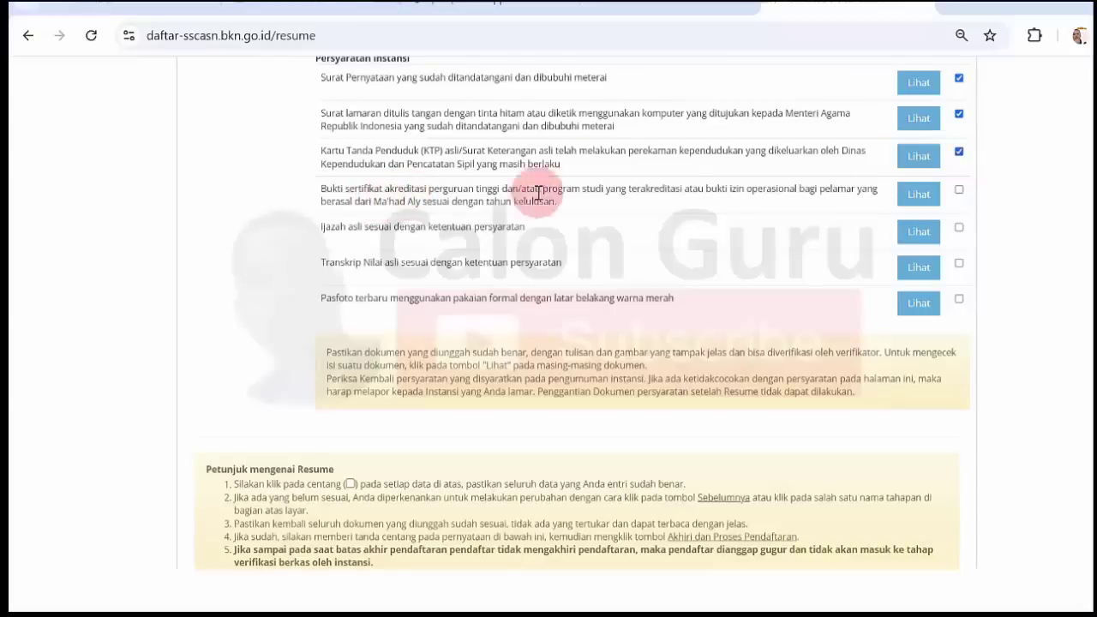
# Open the uploaded Bukti sertifikat akreditasi document for checking
pyautogui.click(918, 195)
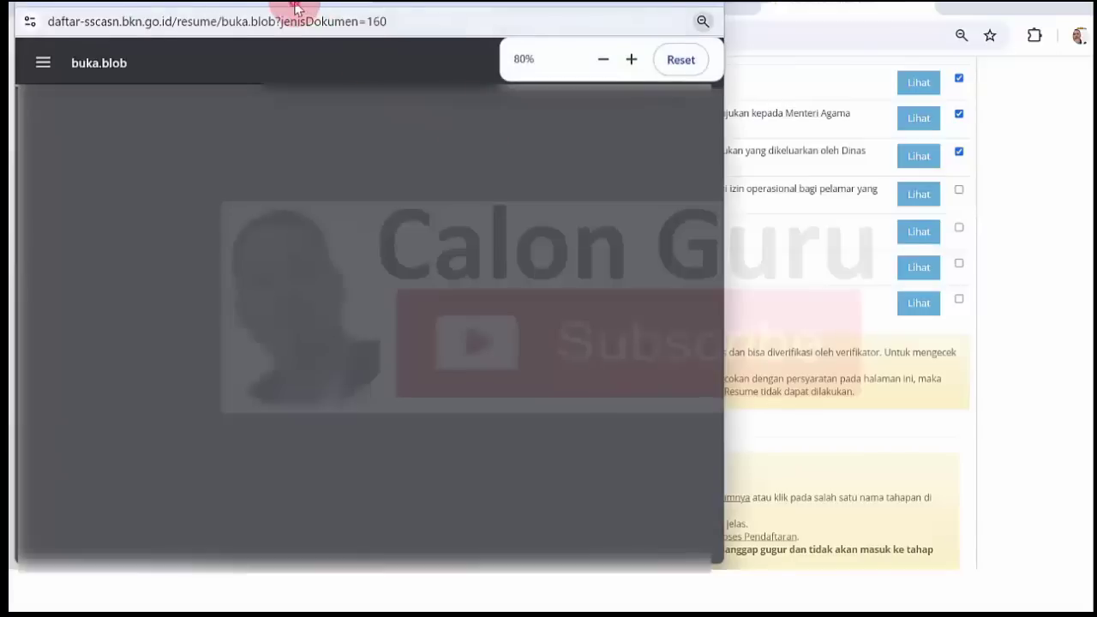